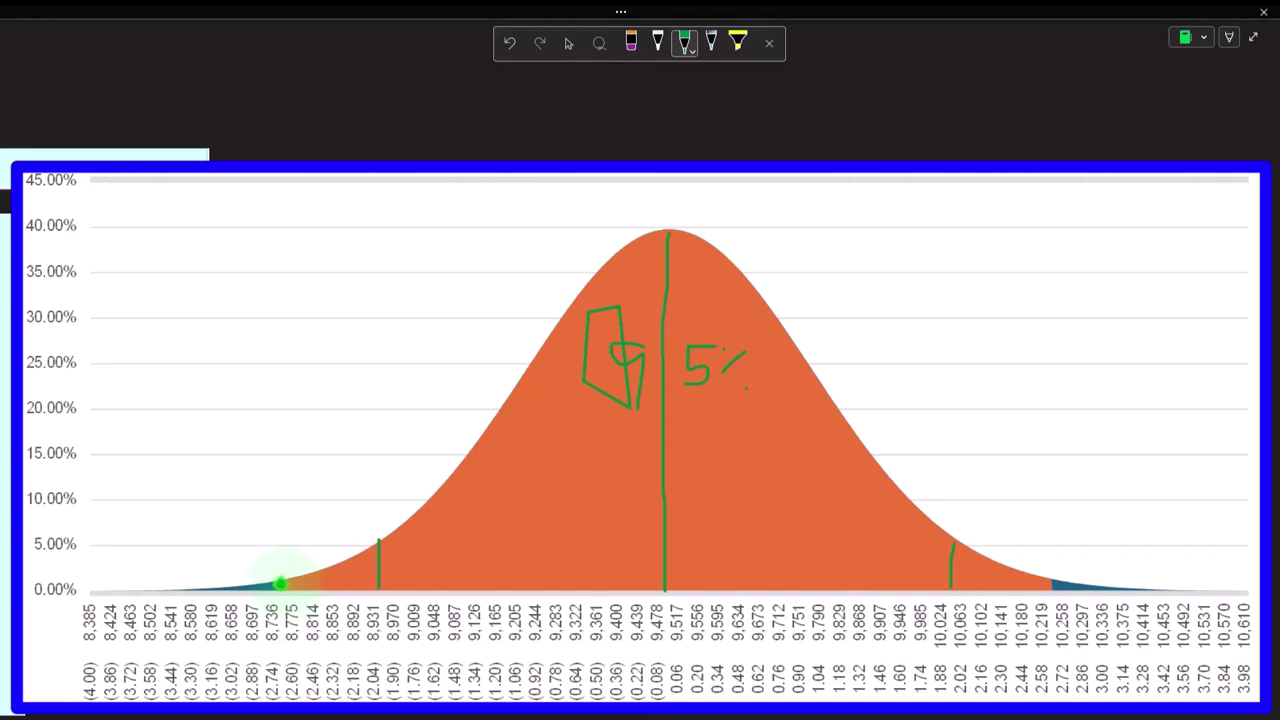
Step: Erase the green ink marks from the bell curve chart and return to the selection tool
left_click(638, 50)
mouse_move(597, 300)
left_mouse_down()
mouse_move(612, 339)
mouse_move(706, 357)
mouse_move(971, 563)
left_mouse_up()
left_click_drag(400, 577, 514, 329)
left_click(540, 43)
left_click(568, 43)
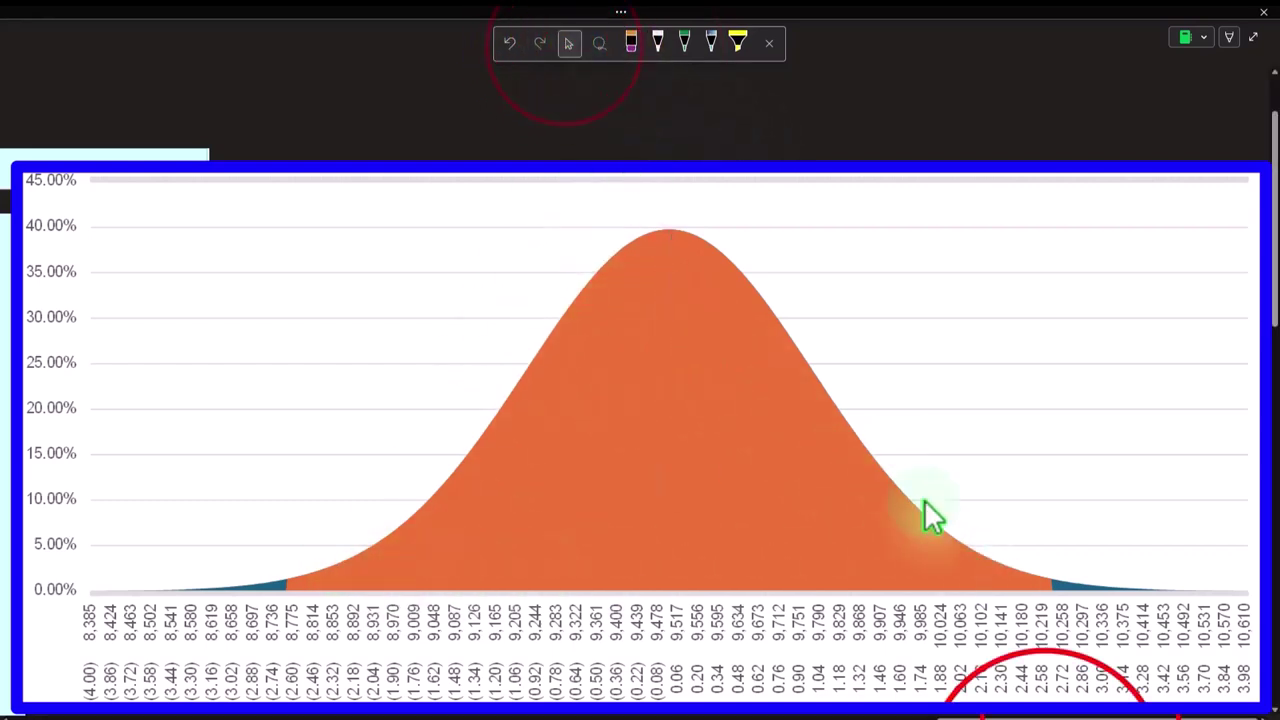
Step: Delete the cover shapes hiding the Hypothesis Testing title and the Production hours table on the page
left_click_drag(1088, 716, 83, 692)
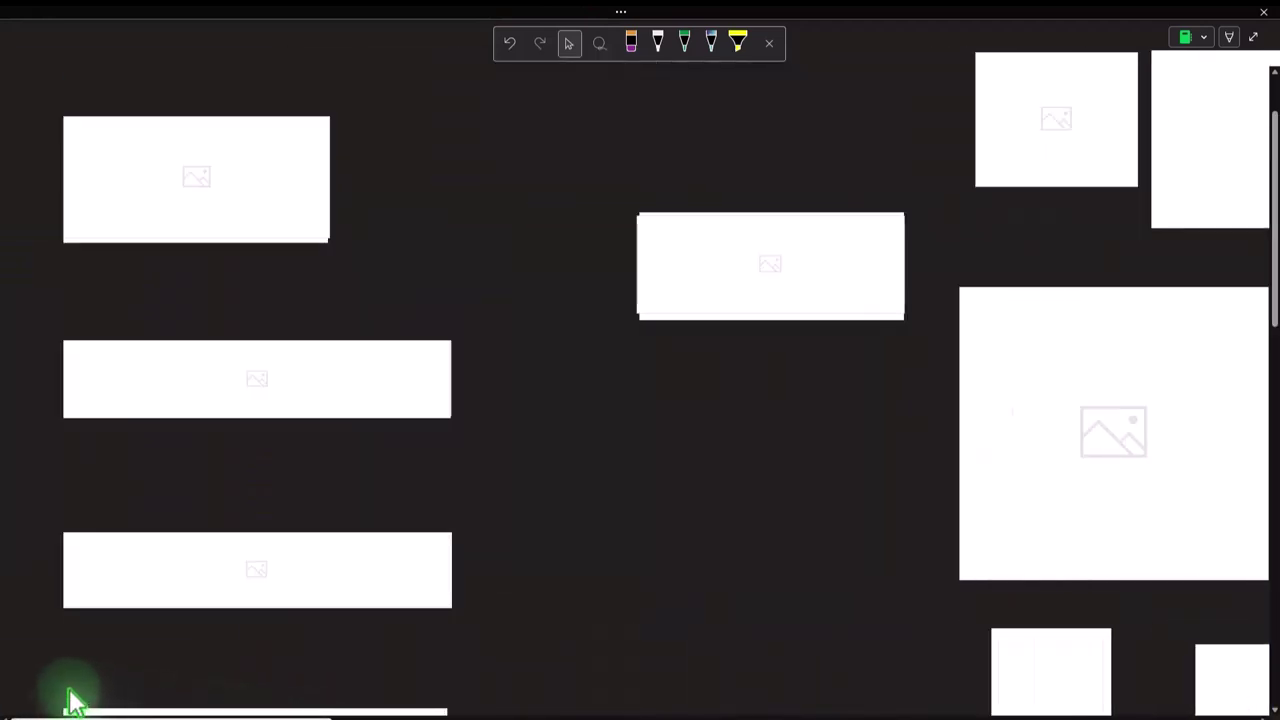
scroll(284, 418, "up", 2)
left_click(255, 325)
key("Delete")
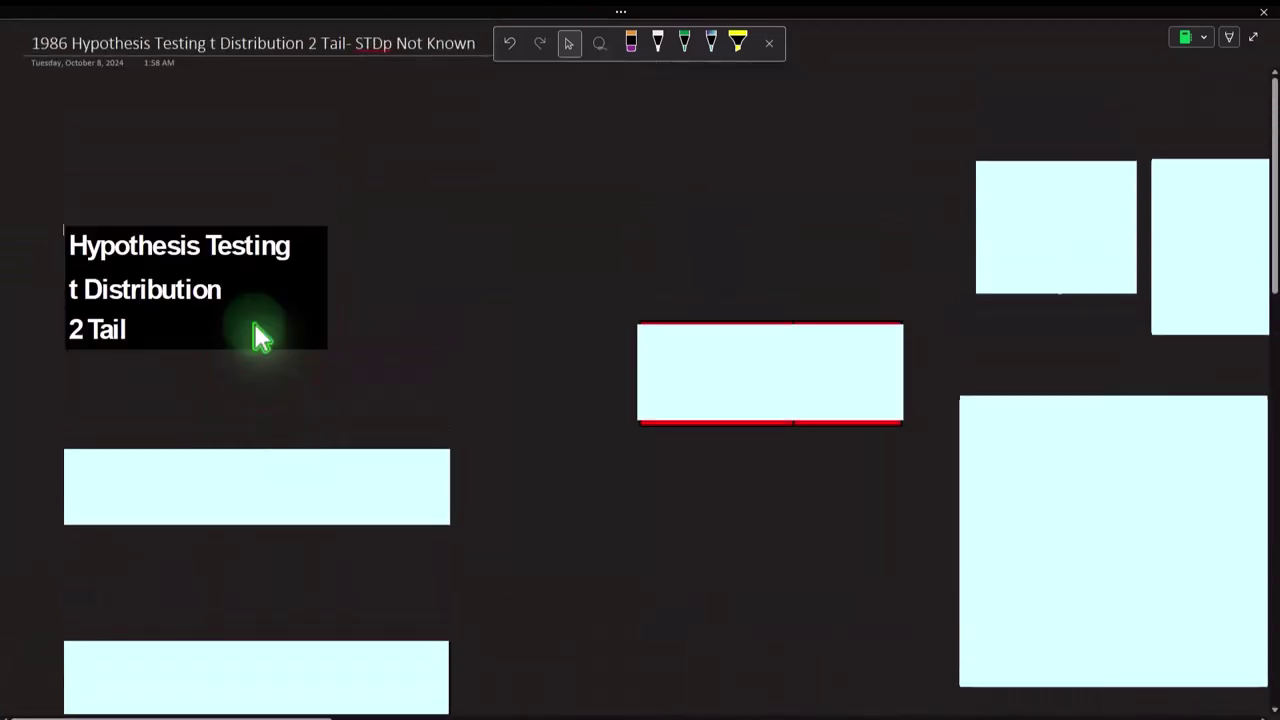
left_click(234, 486)
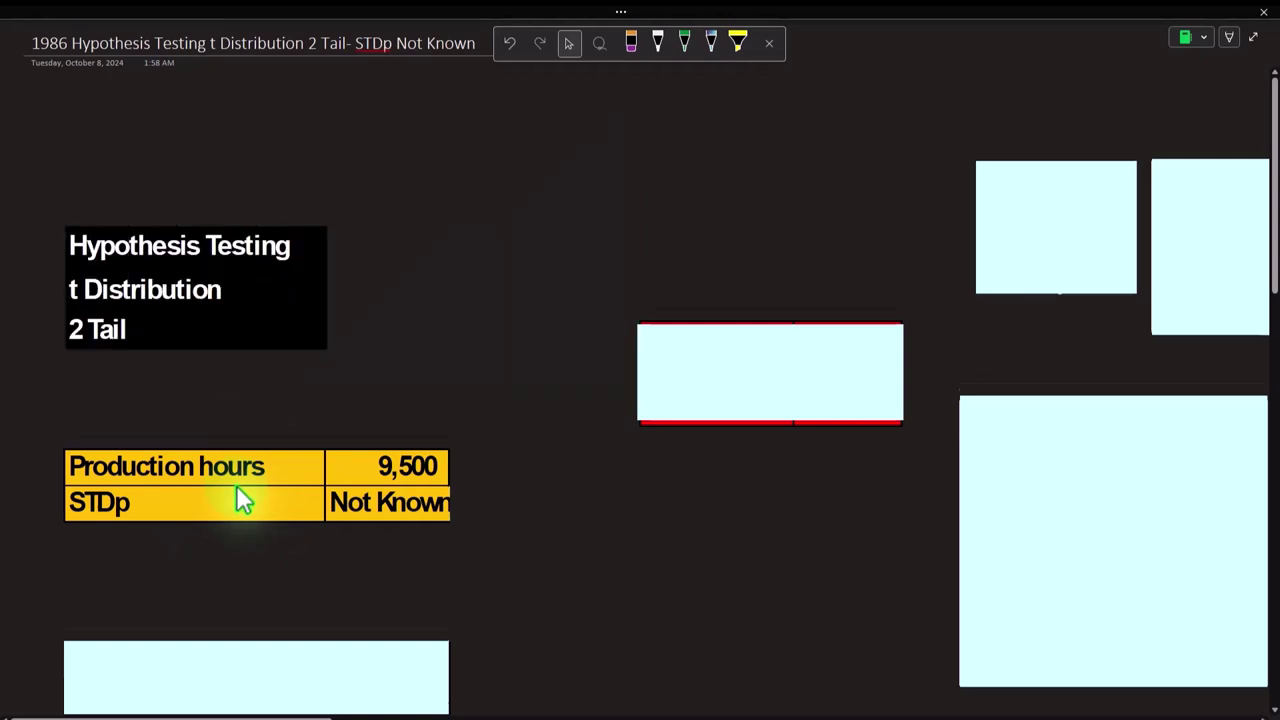
Step: Delete the cover shapes over the Company question table and the Null Hypothesis table below it
scroll(237, 492, "down", 2)
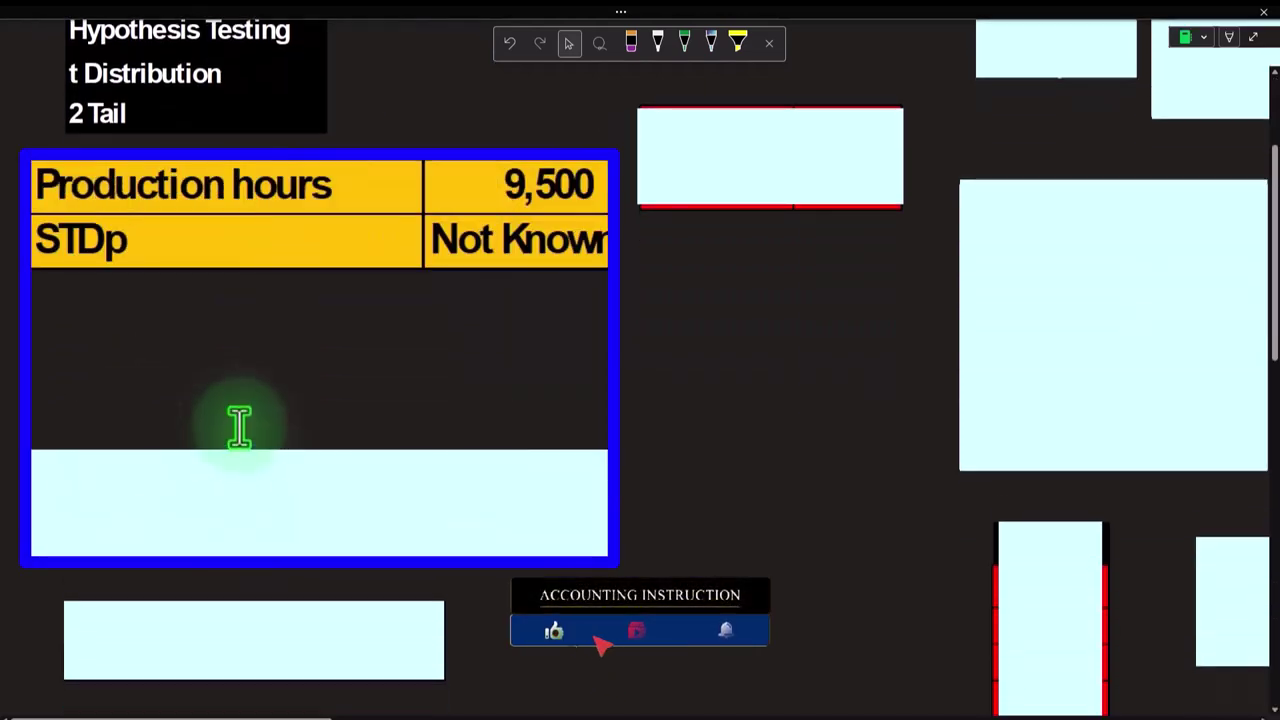
left_click(201, 500)
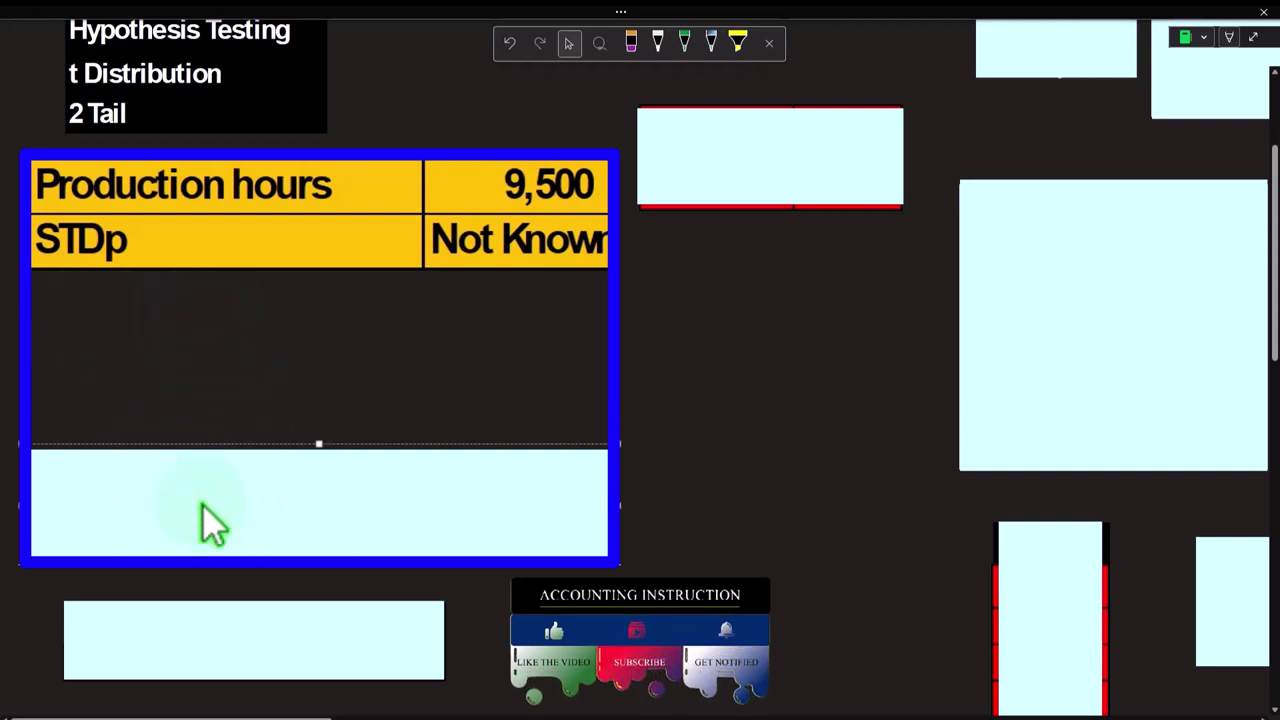
key("Delete")
scroll(180, 471, "down", 2)
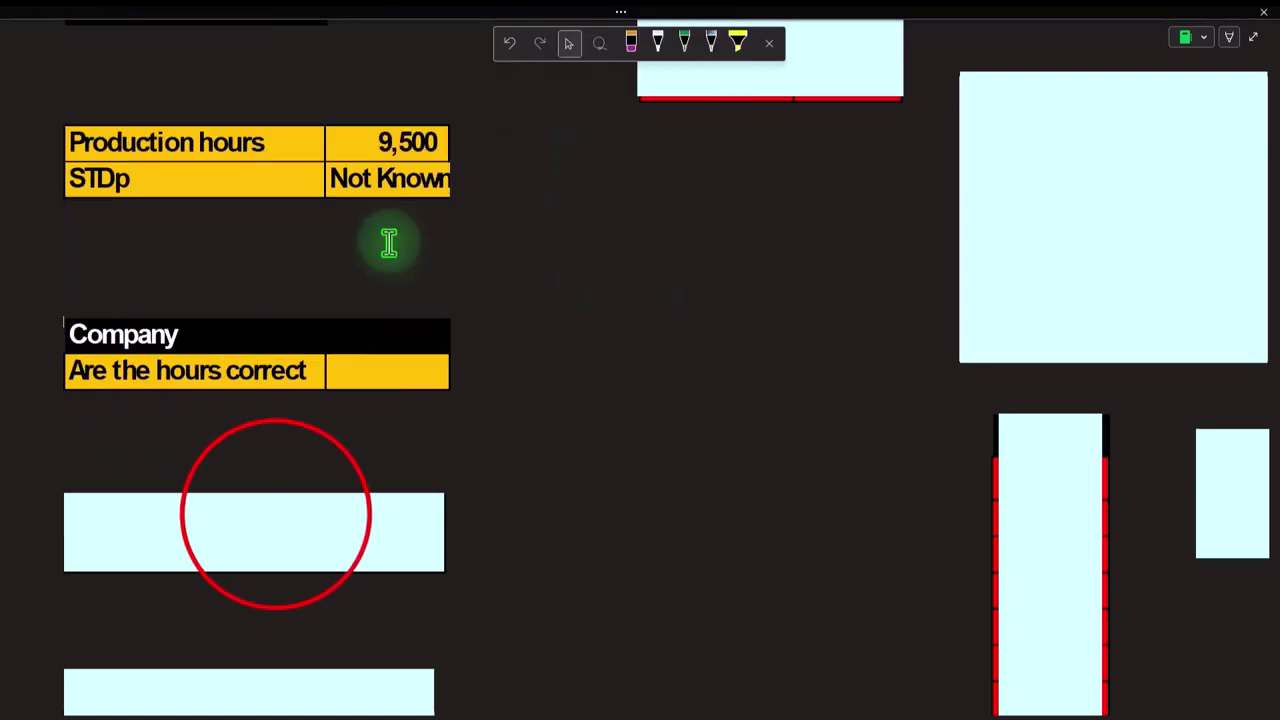
left_click(277, 520)
left_click(278, 520)
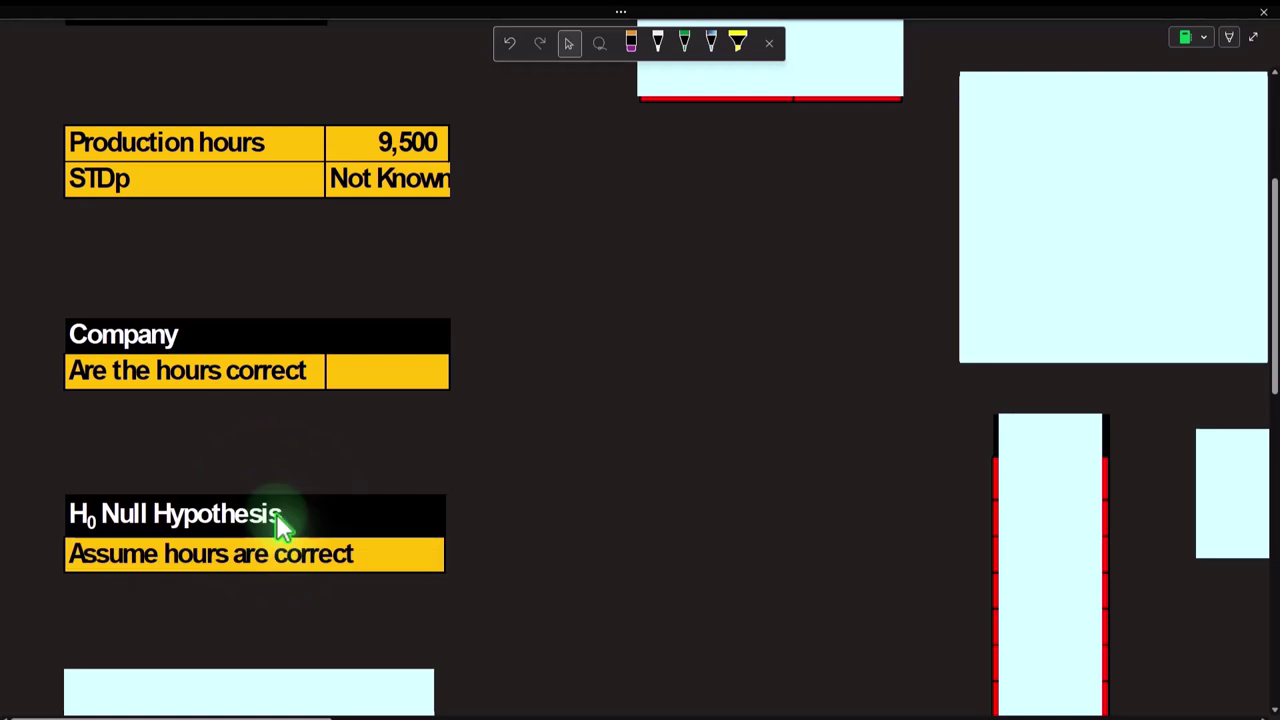
Step: Delete the cover shape over the Alternative Hypotheses table below the Null Hypothesis table
scroll(277, 518, "down", 3)
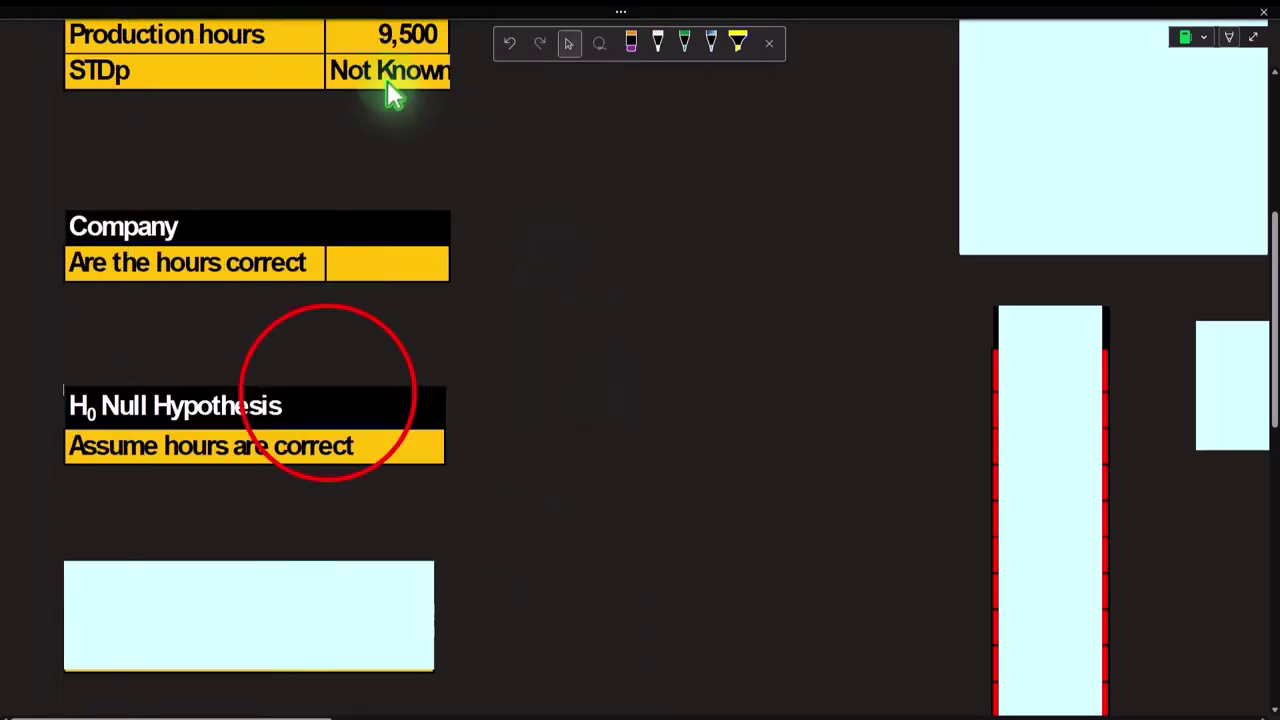
scroll(366, 274, "down", 3)
left_click(328, 400)
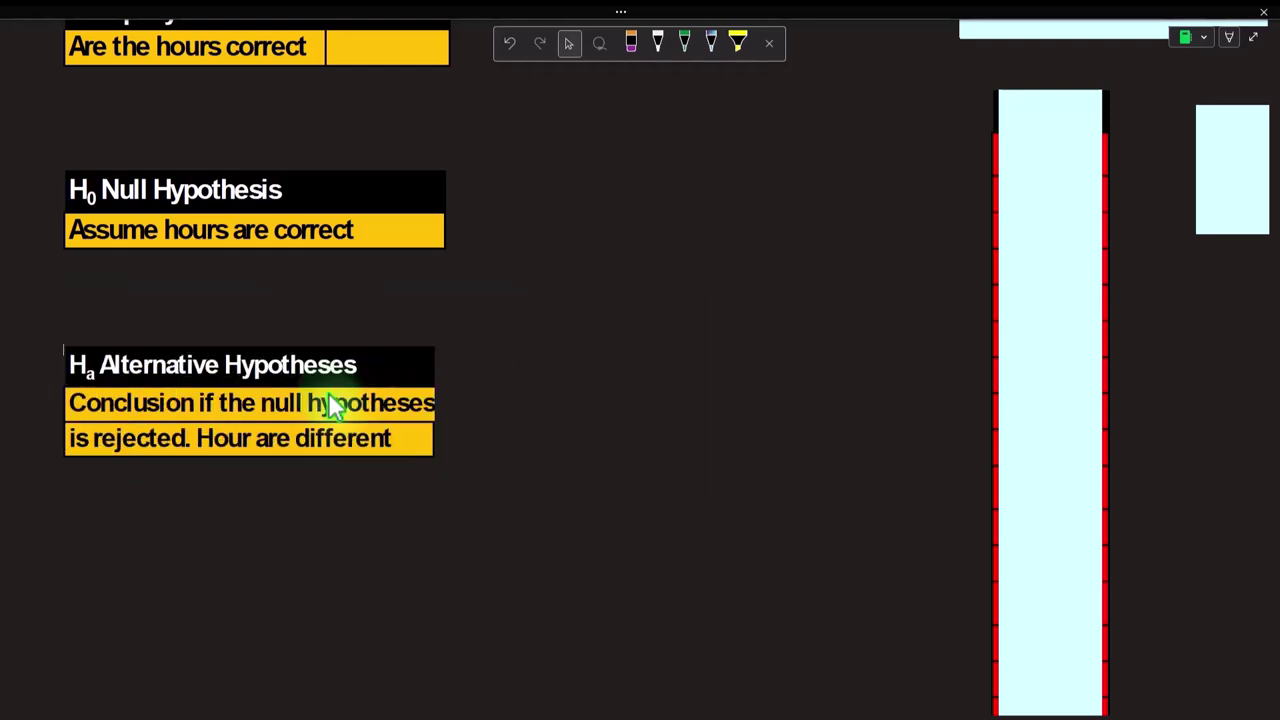
Step: Delete the cover shape over the red Pop mean and STDp table beside the Production hours table
scroll(335, 405, "up", 5)
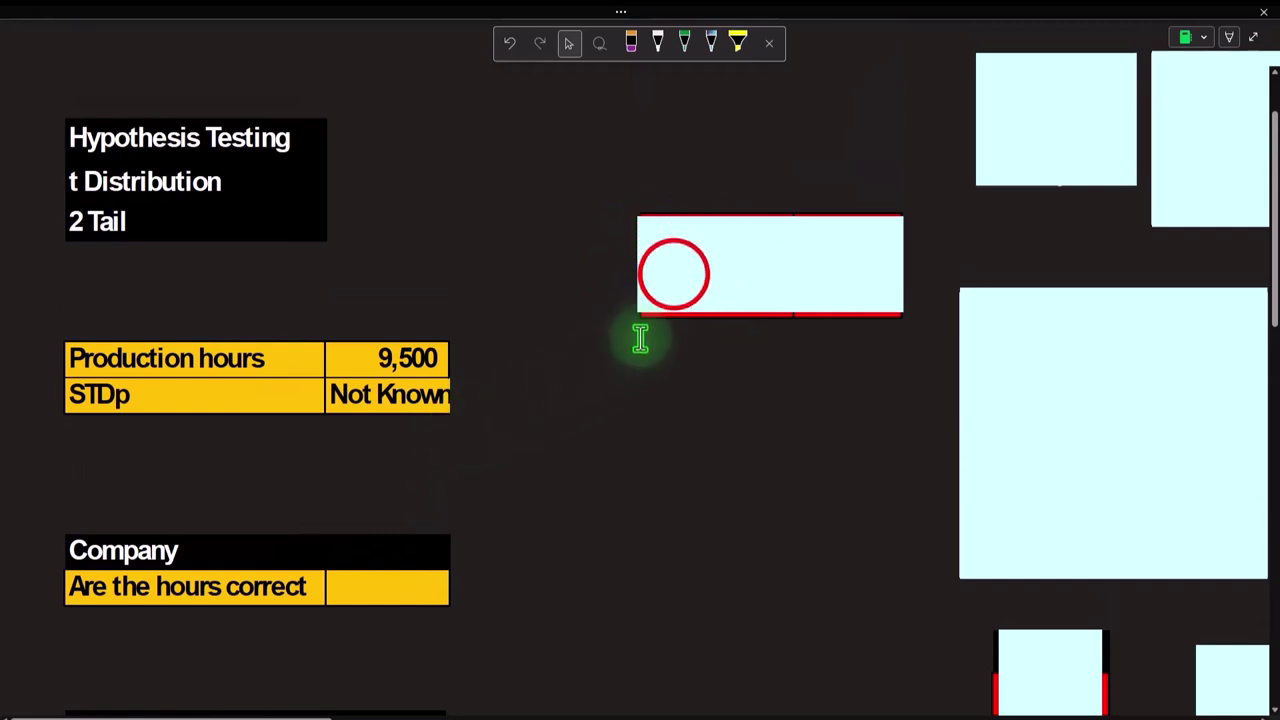
left_click(677, 286)
left_click_drag(315, 718, 433, 718)
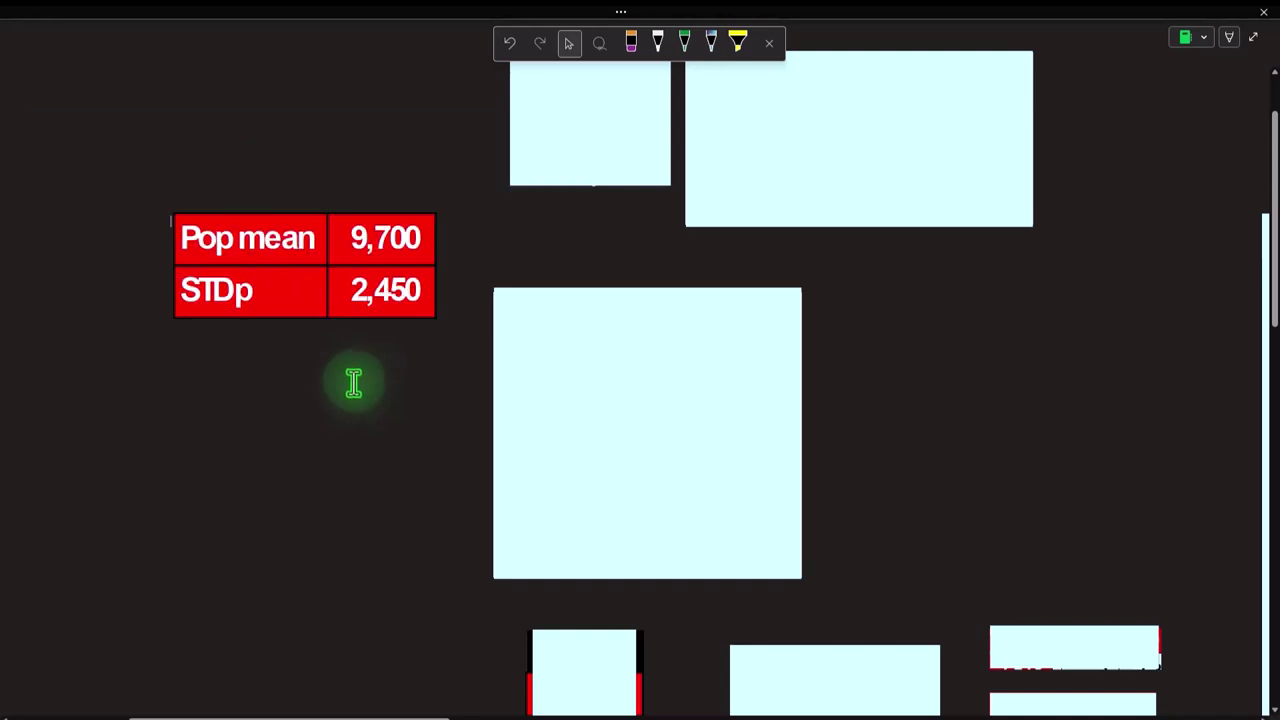
left_click_drag(386, 718, 213, 718)
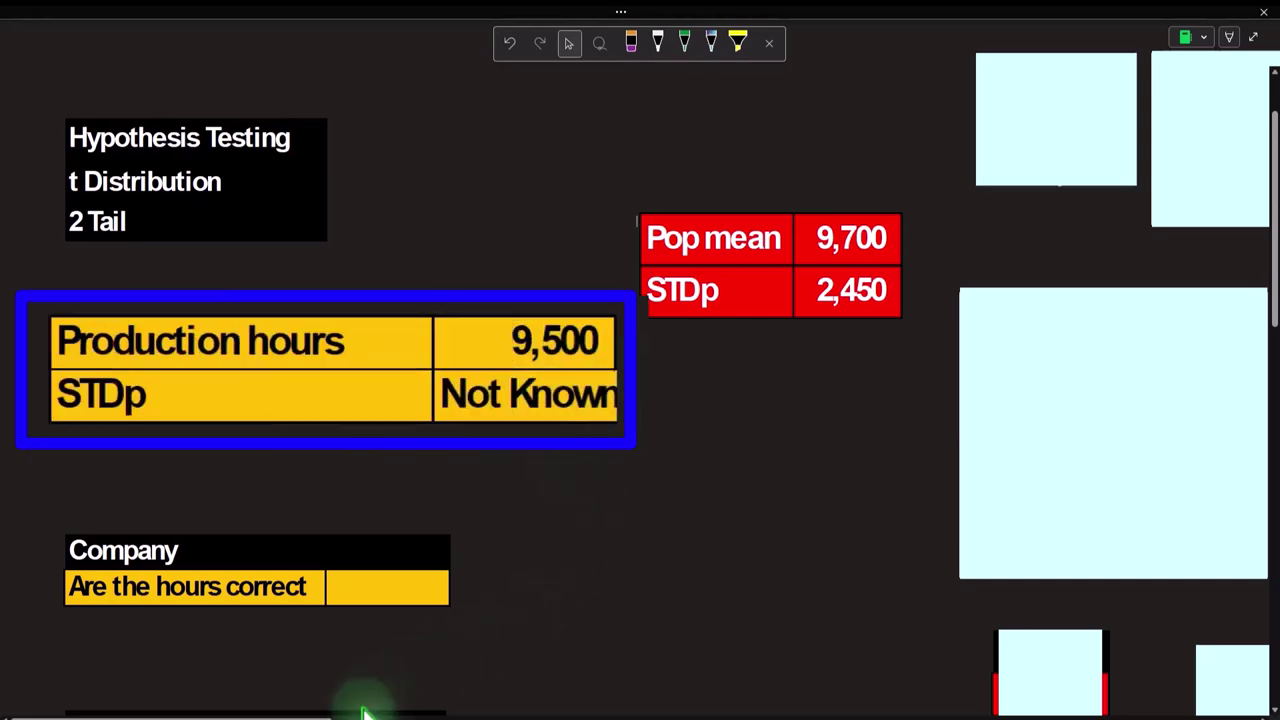
Step: Delete the cover shapes over the Data Analysis images and the Random Number Generation dialog image
left_click_drag(323, 711, 445, 705)
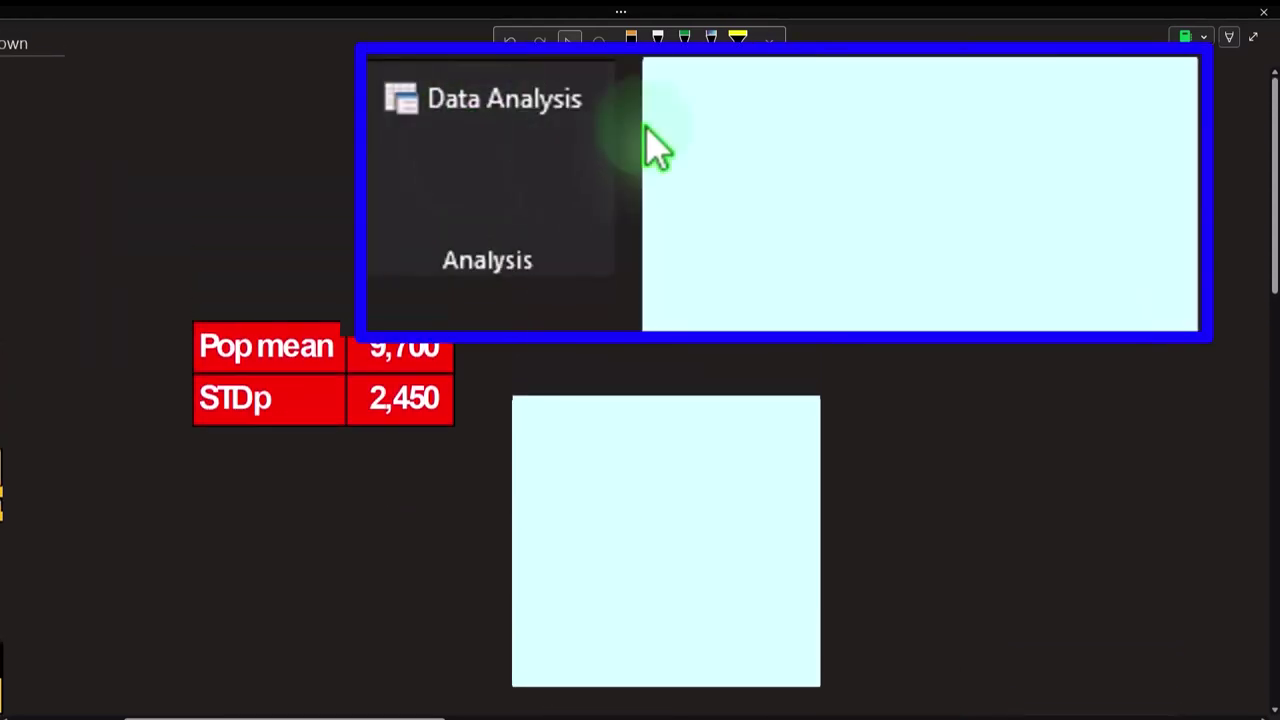
left_click(738, 126)
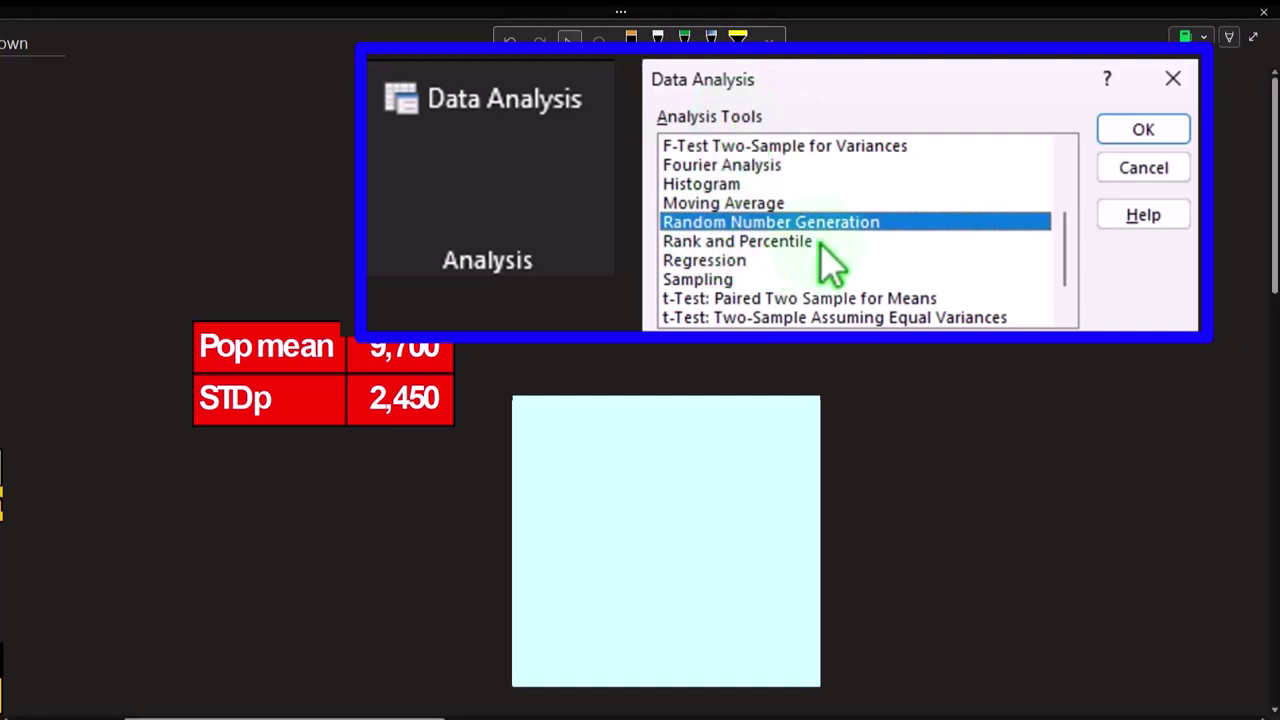
left_click(710, 531)
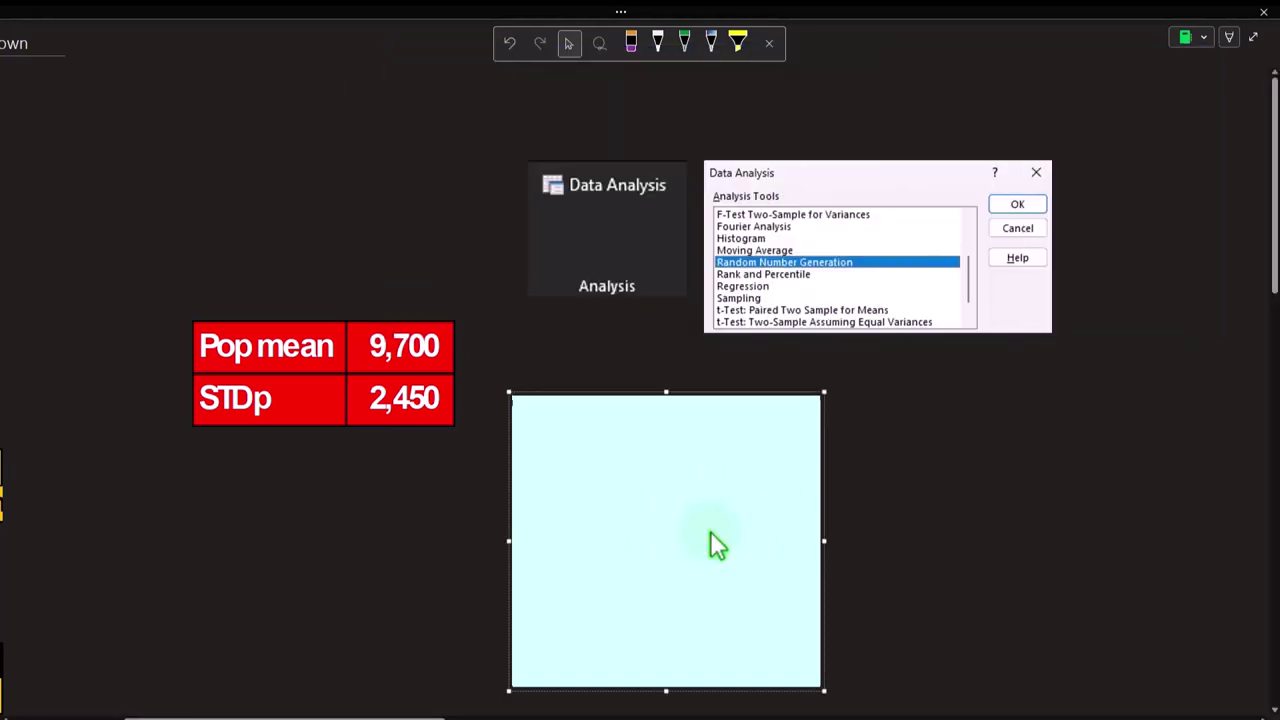
scroll(710, 531, "down", 1)
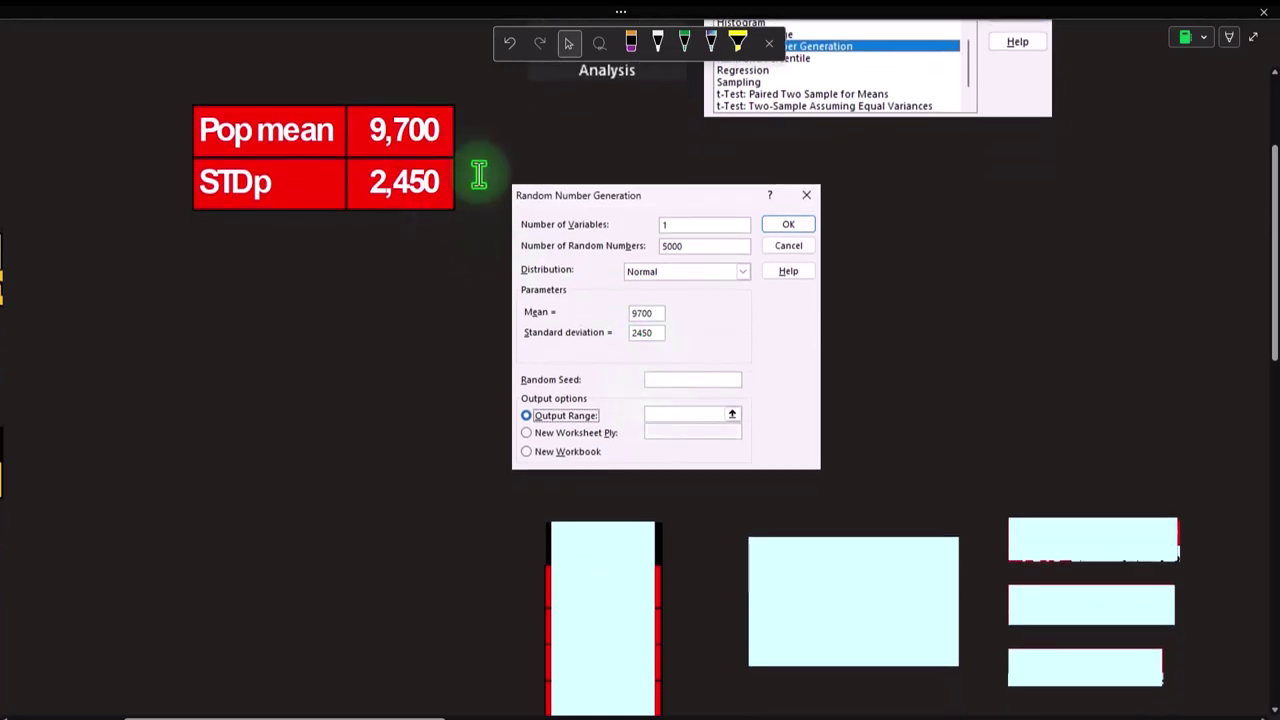
Step: Delete the cover shape over the Data column below the Random Number Generation image and review its values
left_click(617, 346)
left_click(609, 392)
scroll(612, 295, "up", 8)
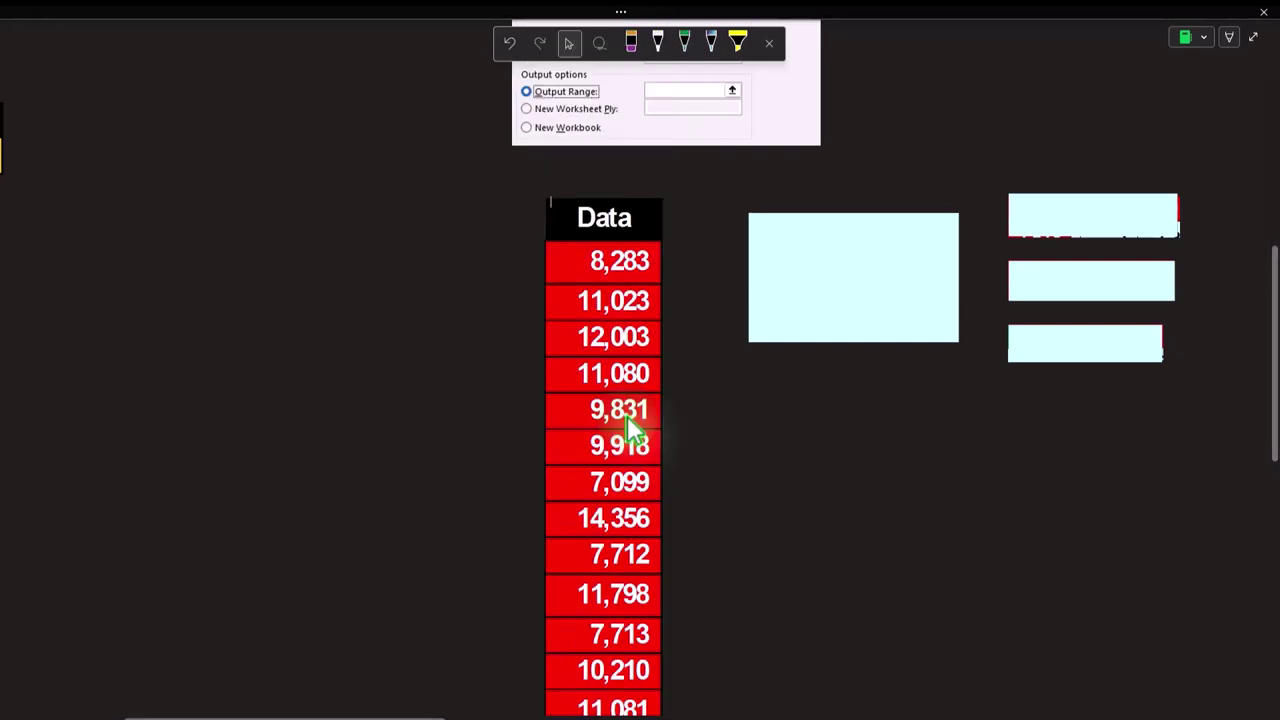
scroll(627, 416, "up", 1)
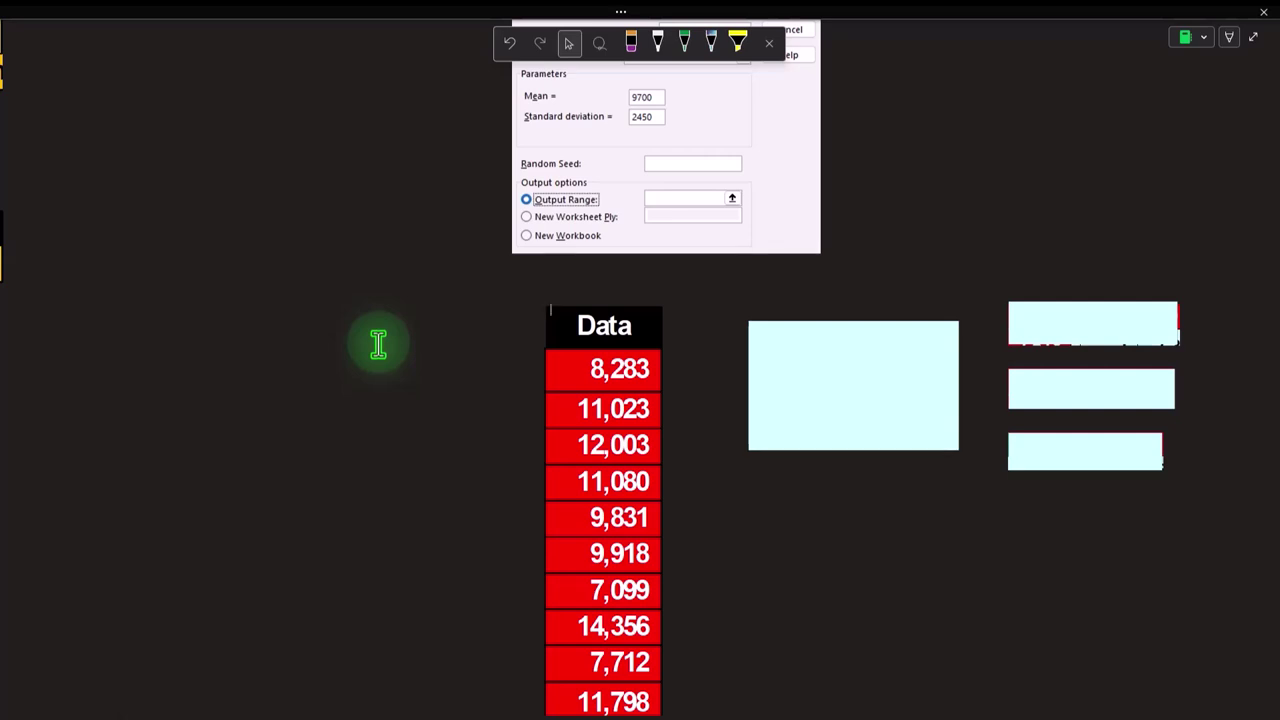
scroll(378, 344, "down", 3)
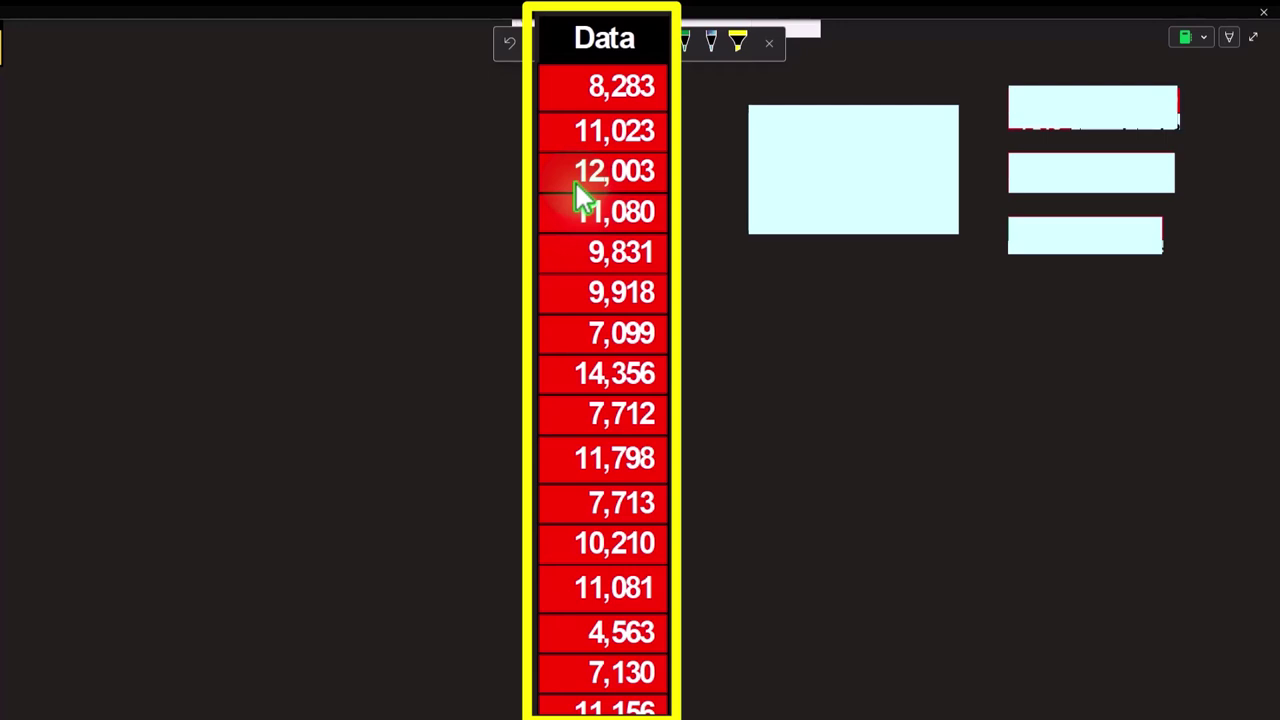
Step: Delete the cover shape over the Pop mean, STDp and Count table beside the Data column
left_click(408, 430)
left_click_drag(374, 717, 490, 716)
scroll(494, 690, "up", 3)
scroll(497, 680, "up", 2)
left_click(531, 484)
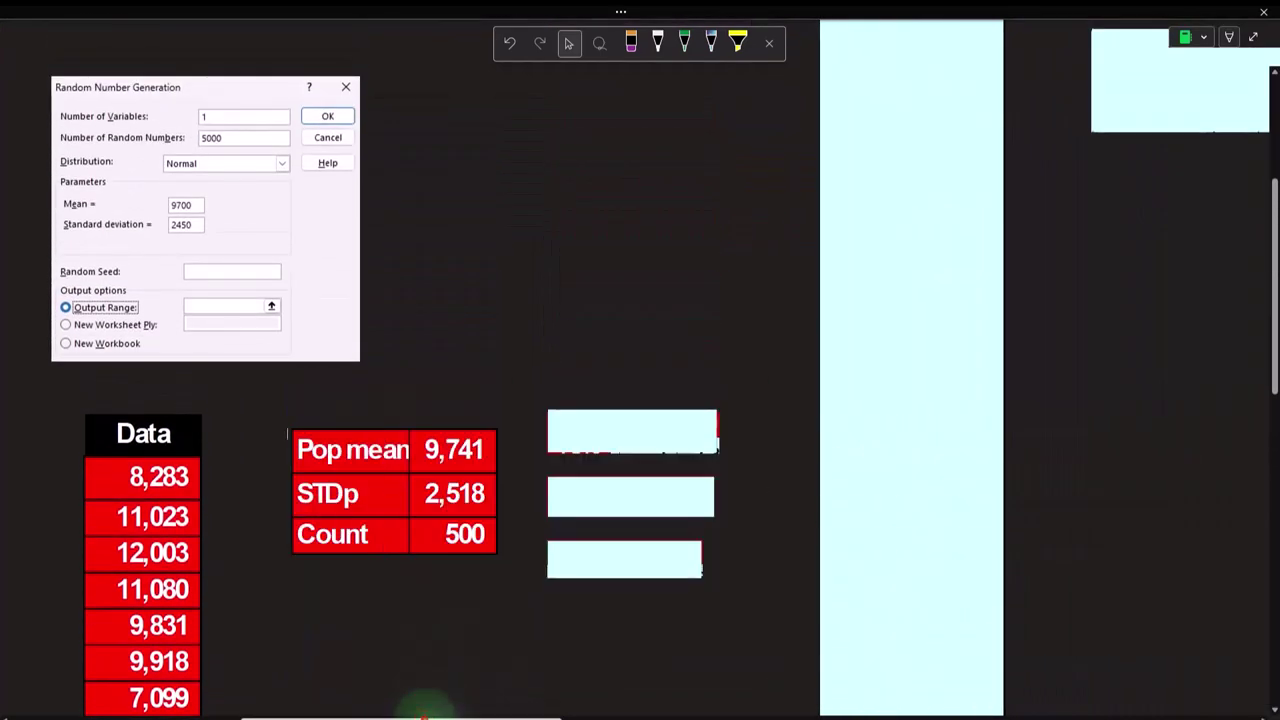
Step: Delete the three cover shapes over the AVERAGE, STDEV.P and COUNT formulas beside the population statistics table
left_click_drag(426, 717, 341, 717)
scroll(298, 614, "up", 2)
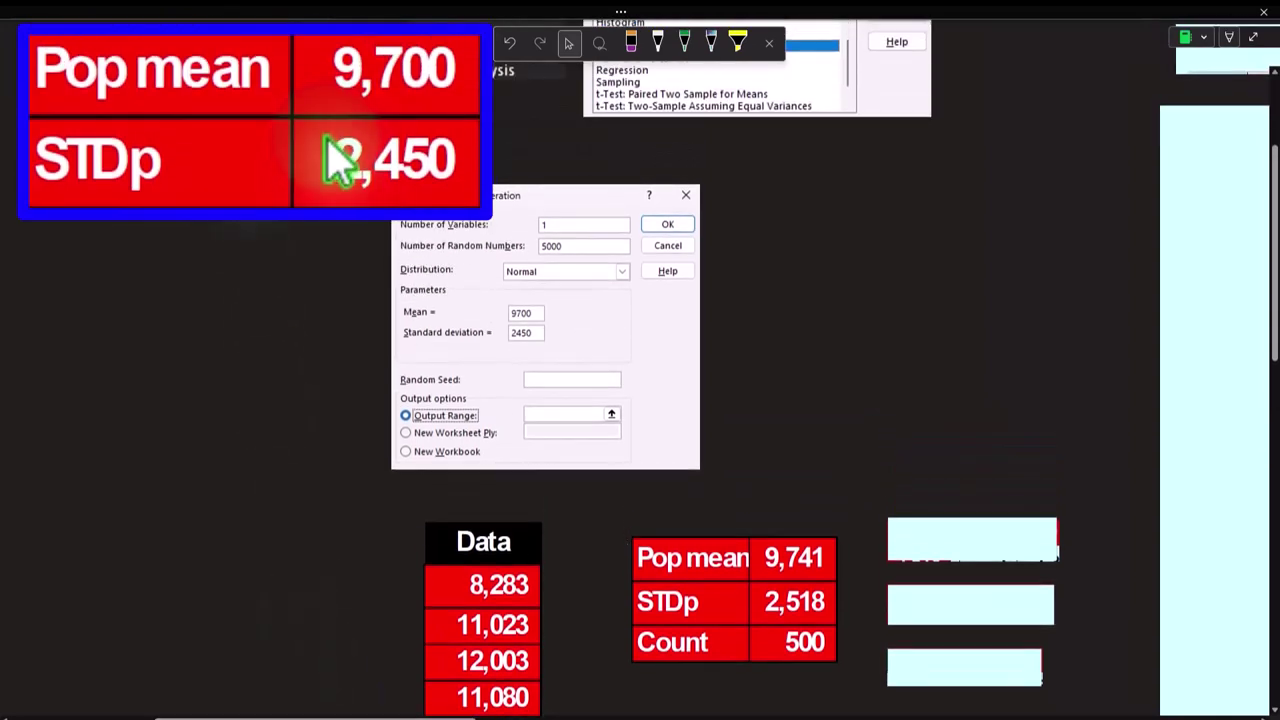
mouse_move(714, 500)
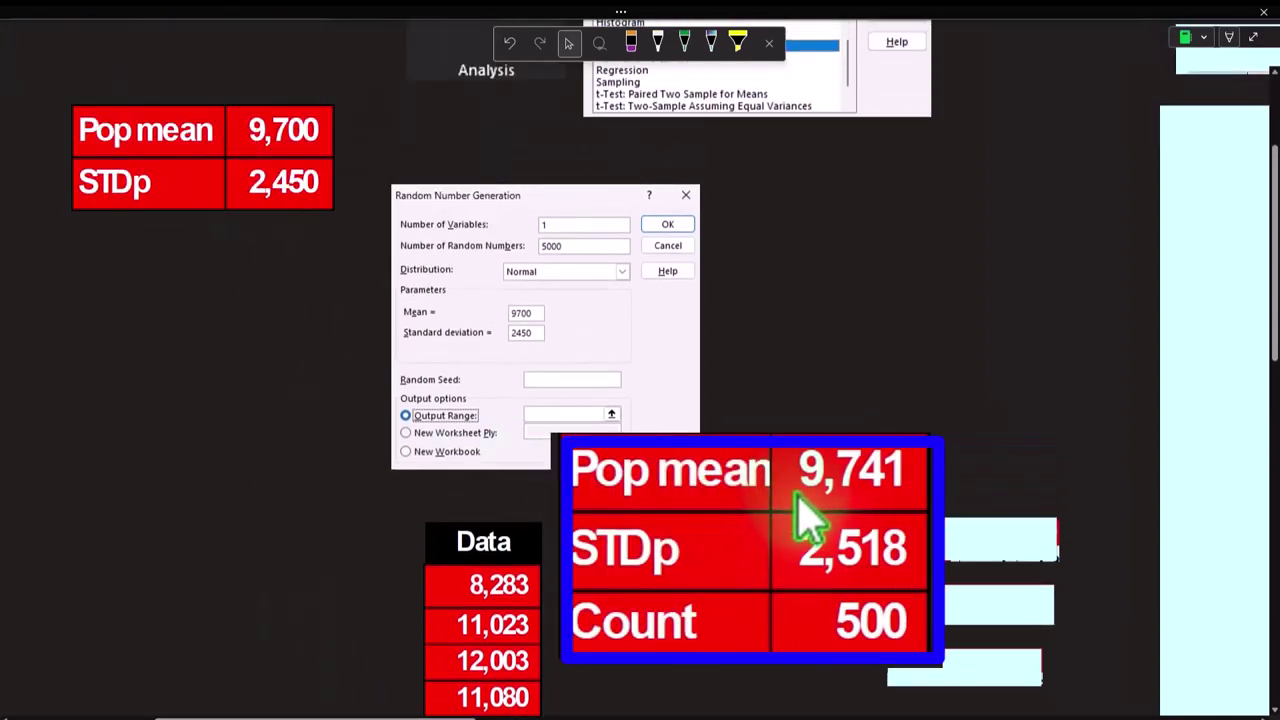
left_click(912, 560)
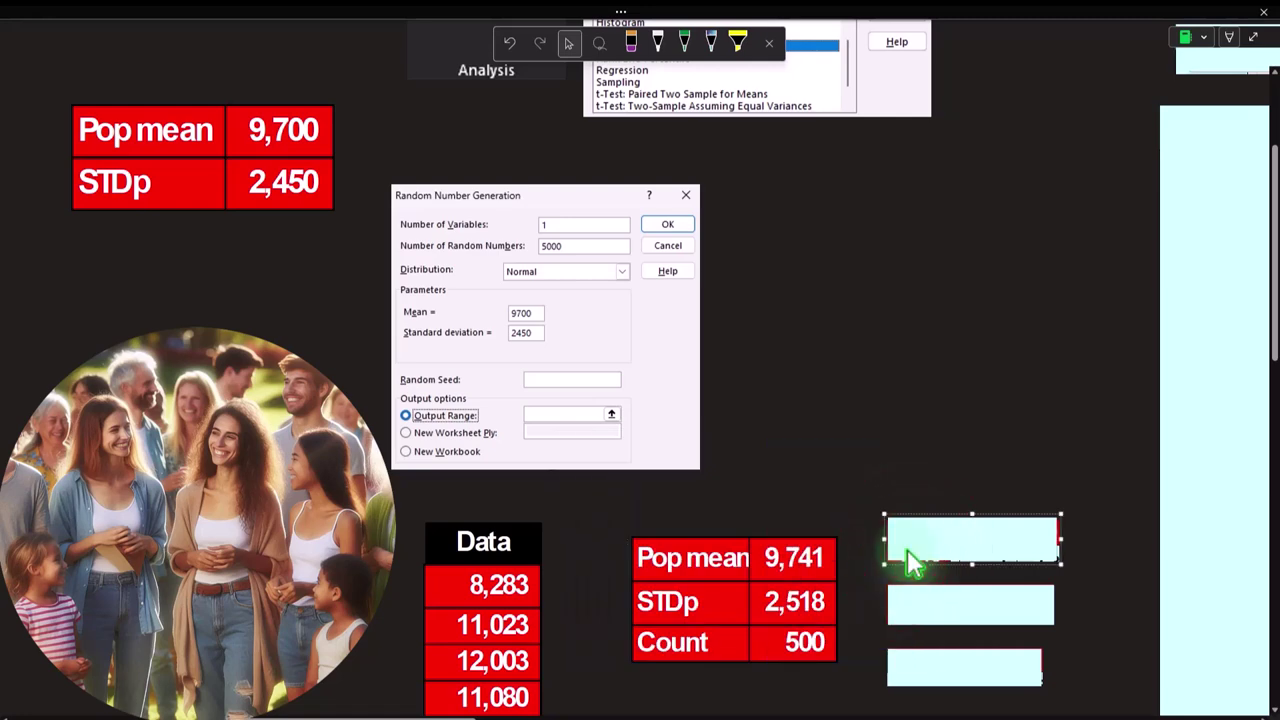
key("Delete")
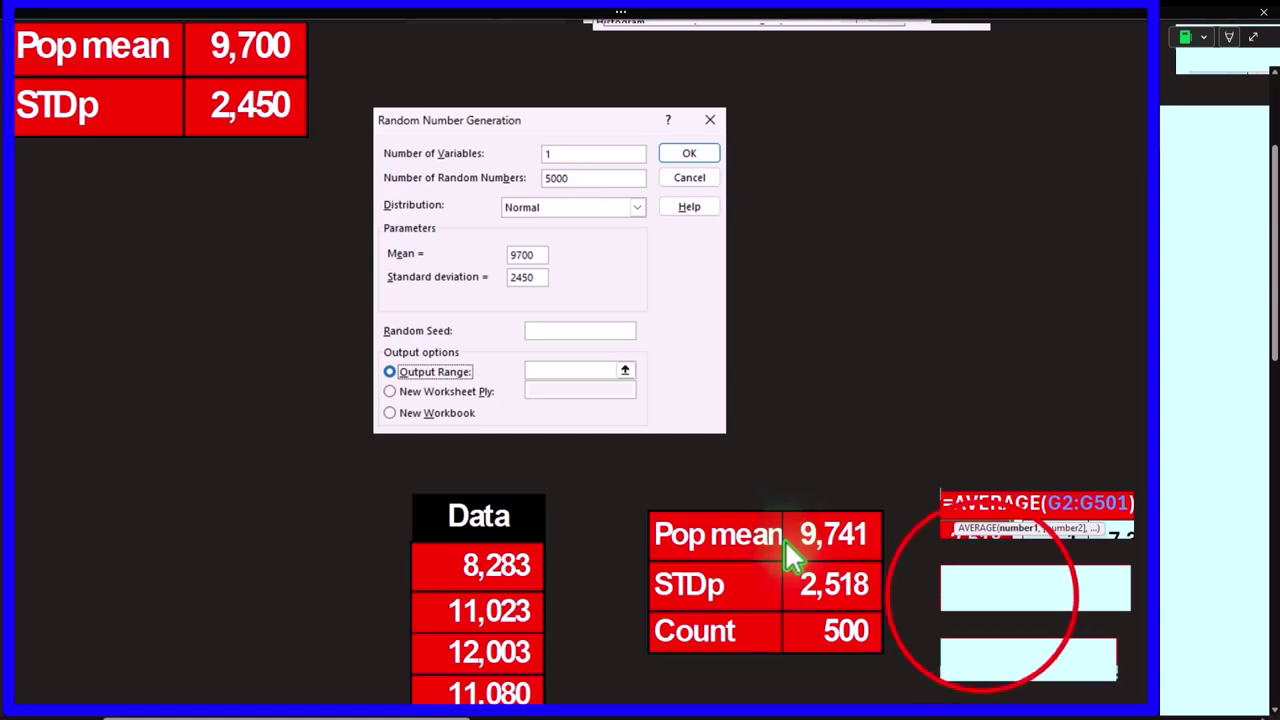
left_click(985, 603)
key("Delete")
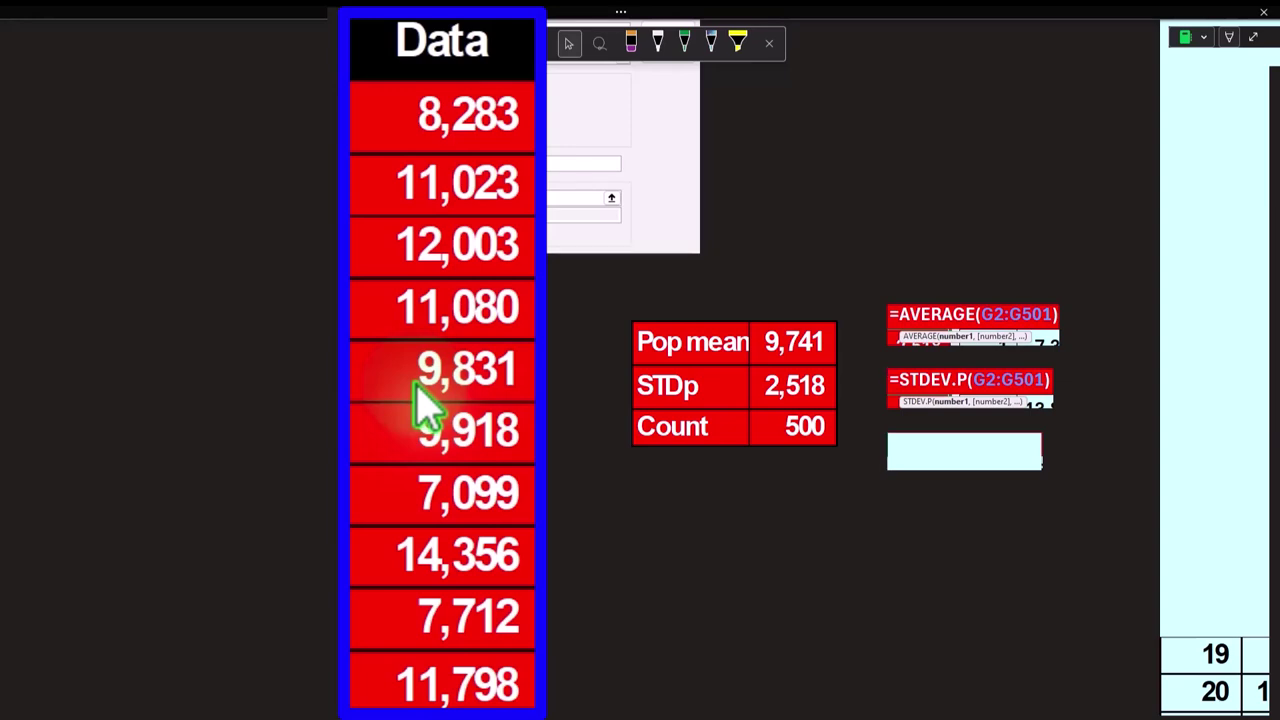
left_click_drag(457, 717, 567, 717)
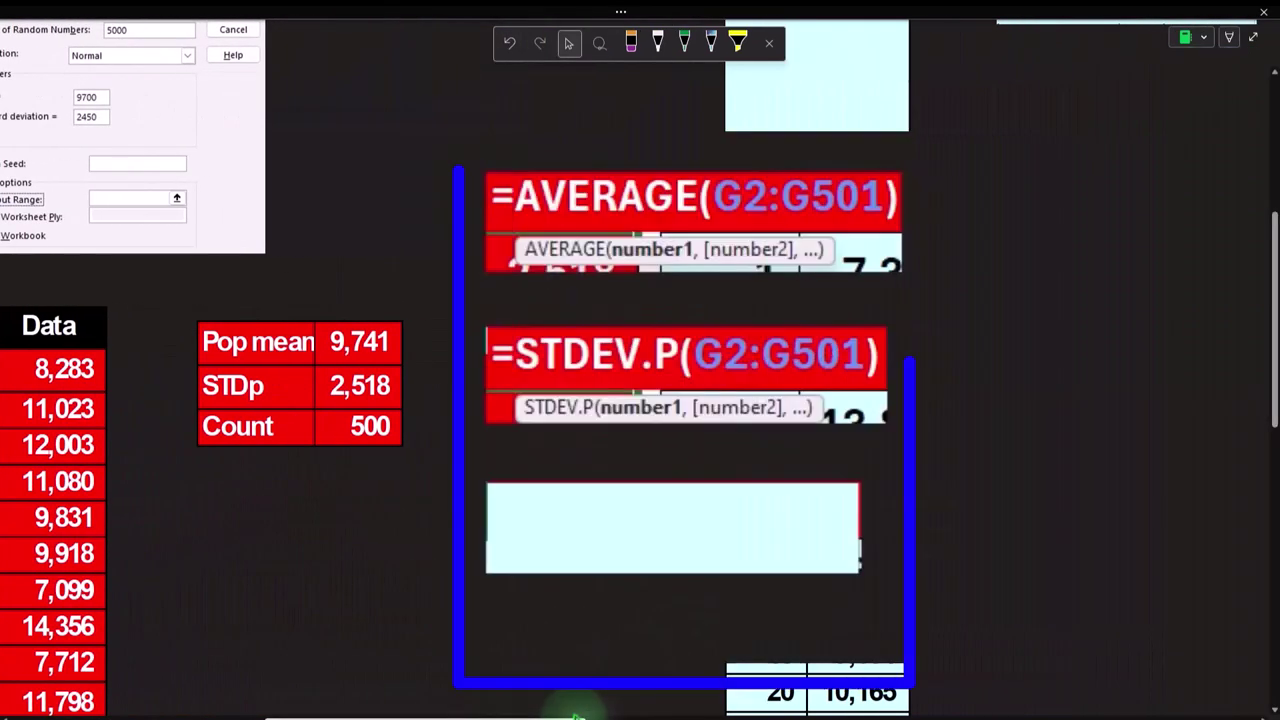
left_click(553, 461)
key("Delete")
Step: Delete the tall cover shape over the count and Sample table
scroll(555, 465, "up", 2)
left_click(804, 274)
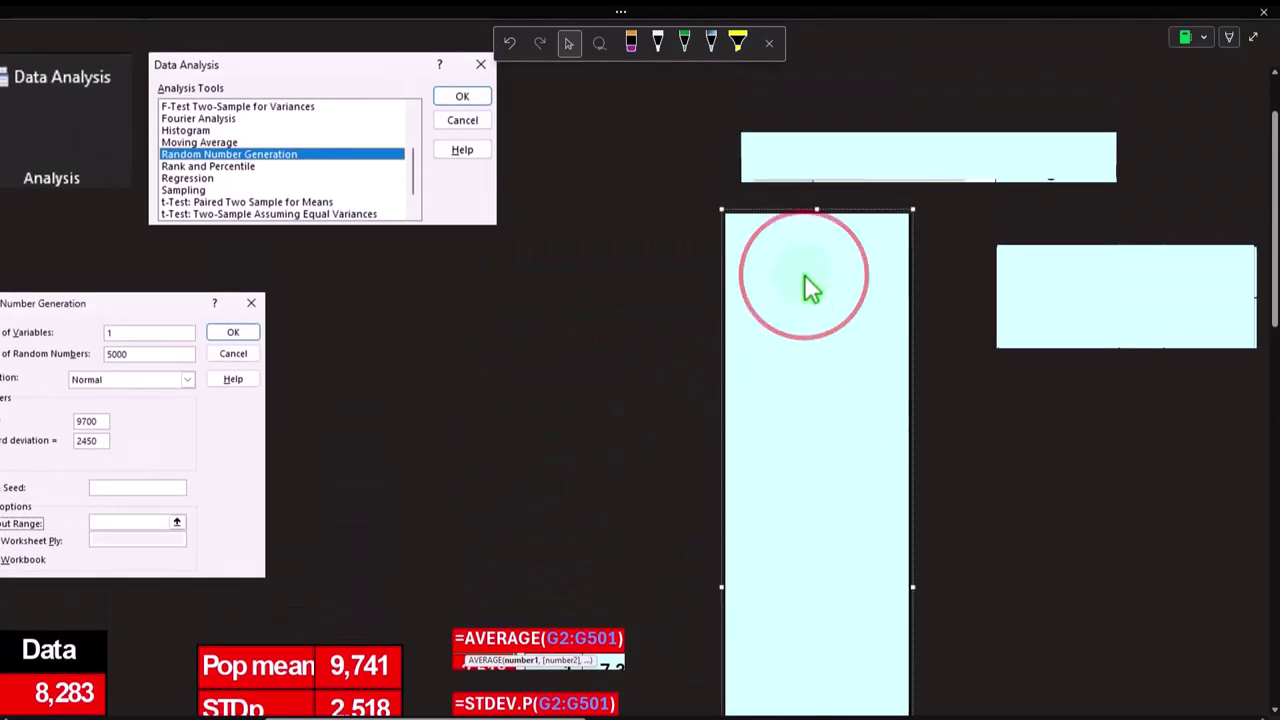
key("Delete")
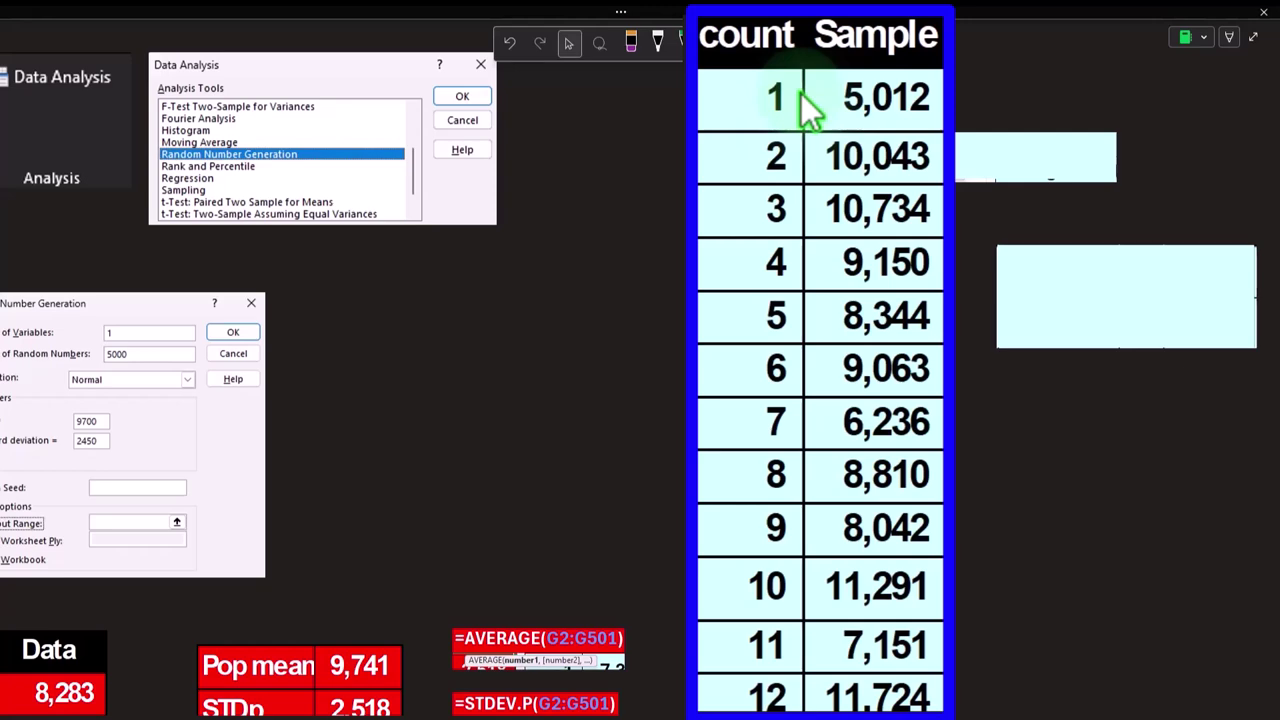
Step: Delete the cover shape over the INDEX and RANDBETWEEN formula above the Sample table
scroll(806, 400, "down", 2)
left_click(559, 716)
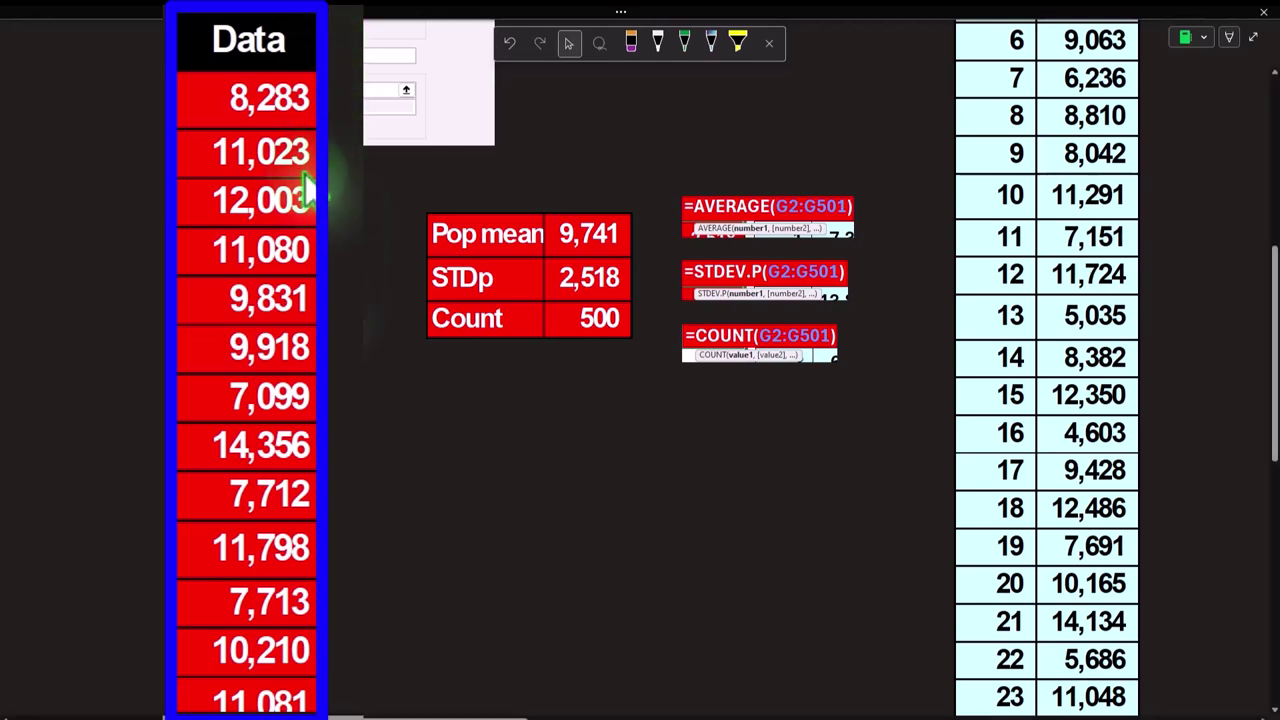
scroll(574, 568, "up", 4)
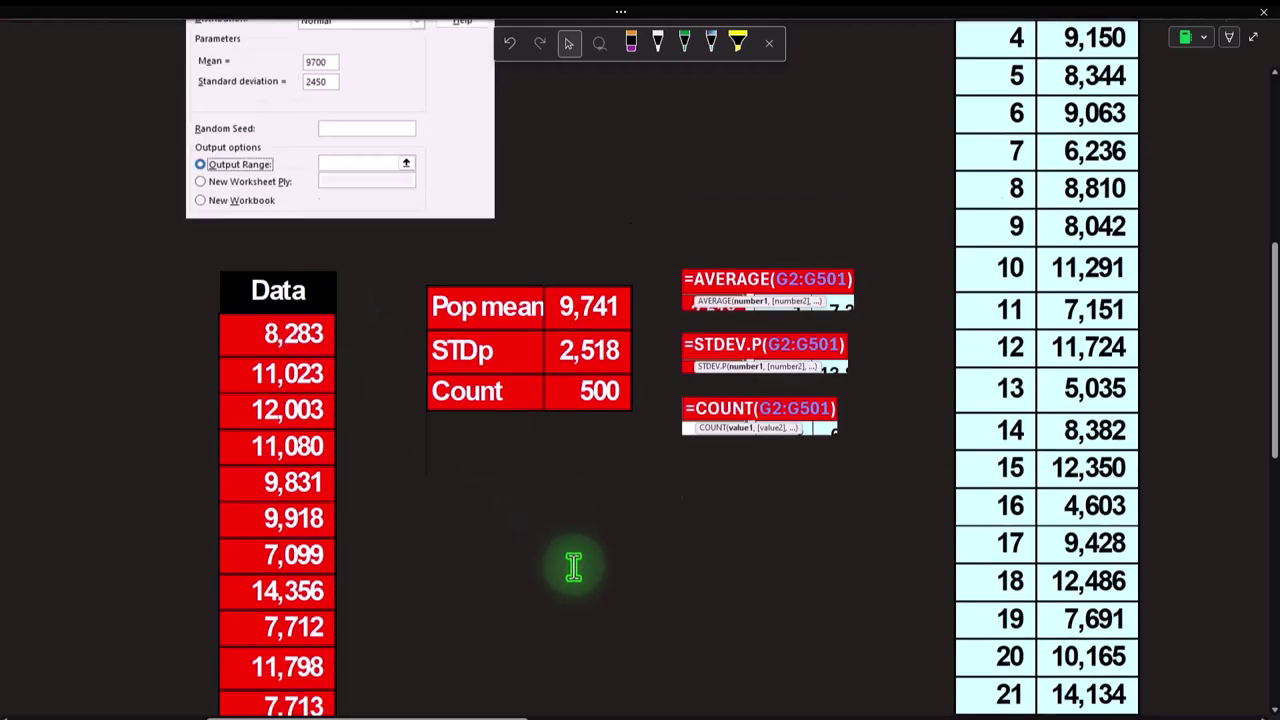
left_click(1117, 154)
left_click(1037, 157)
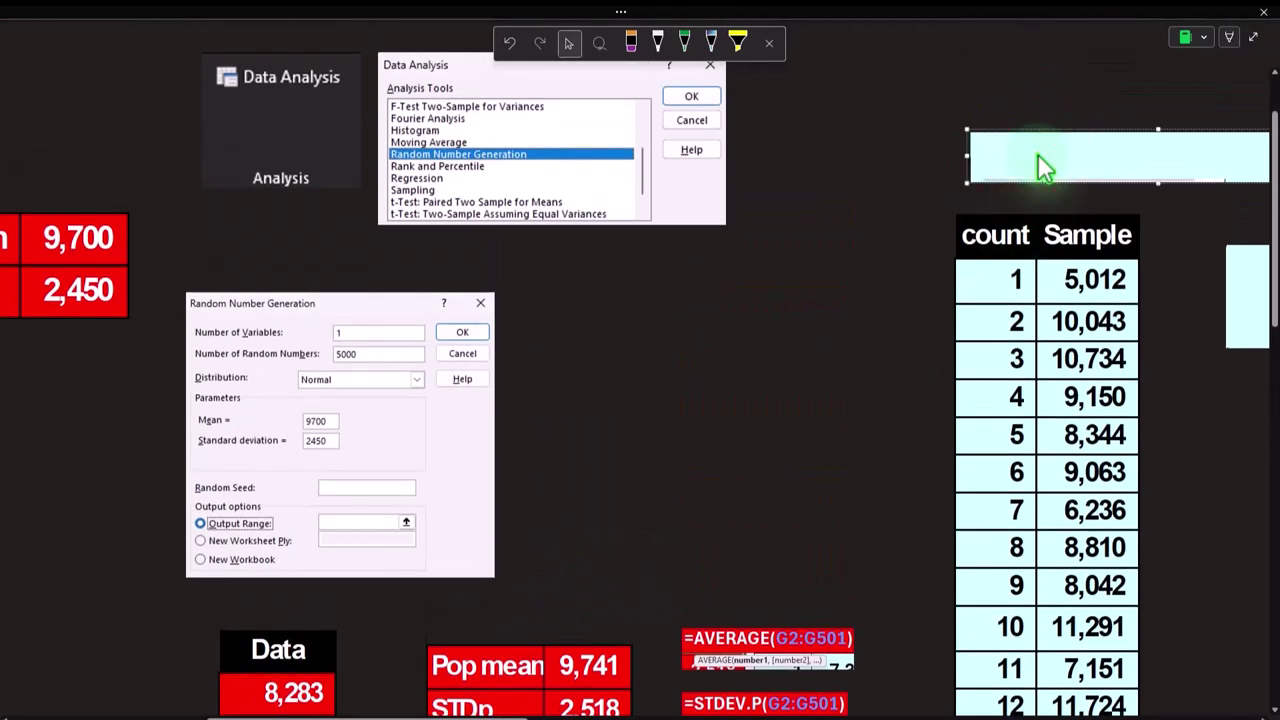
double_click(1040, 158)
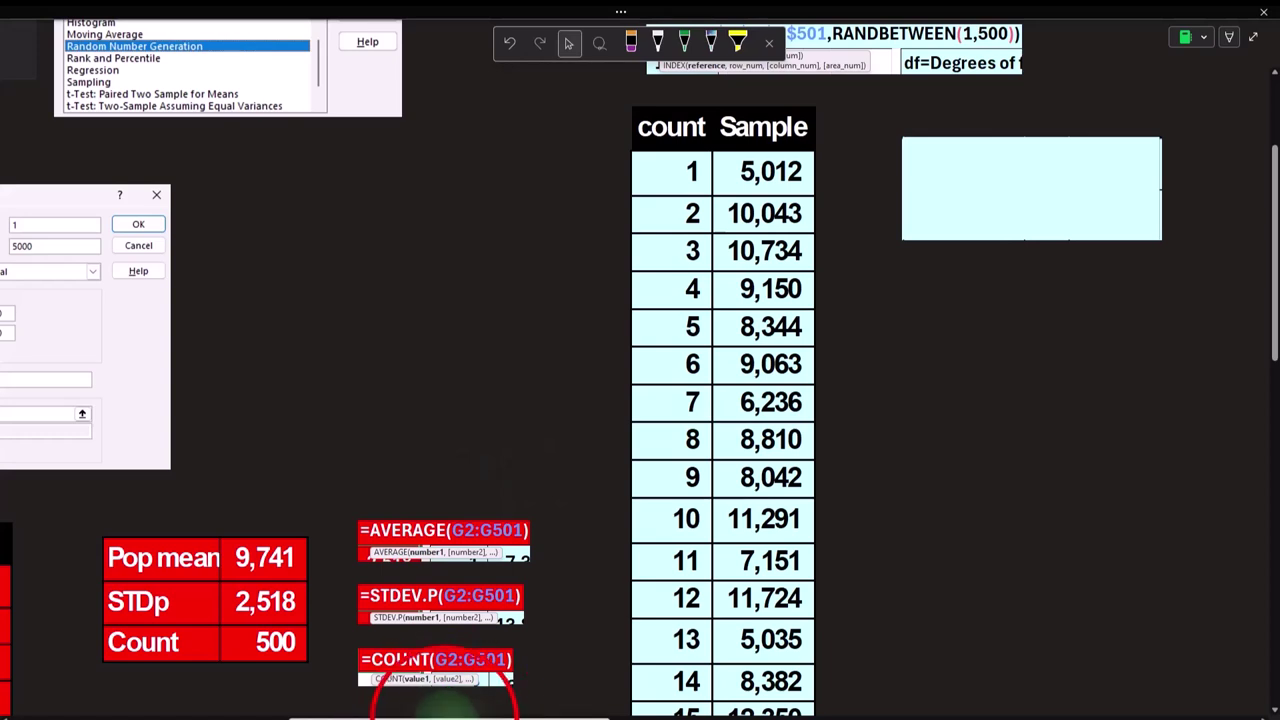
Step: Shrink the cover shape over the hypothesis table to expose the H0: μ = 9,500 row
left_click_drag(443, 712, 591, 705)
left_click(459, 196)
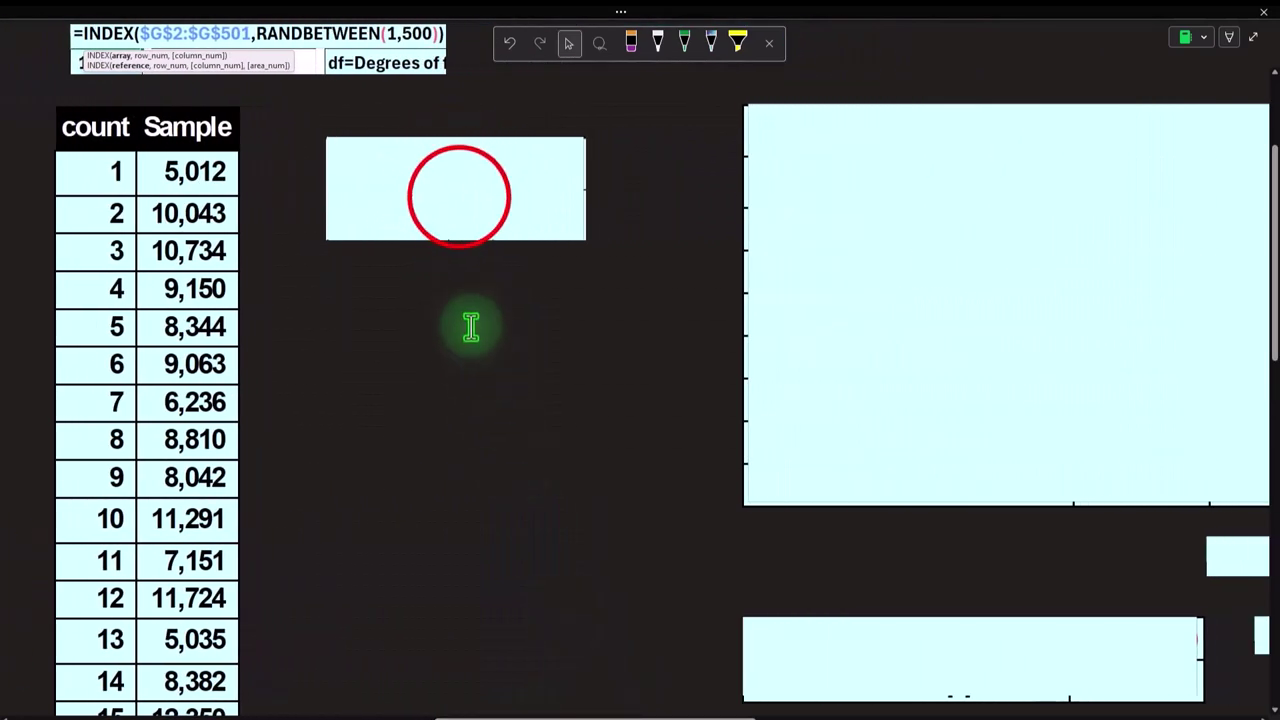
left_click(454, 180)
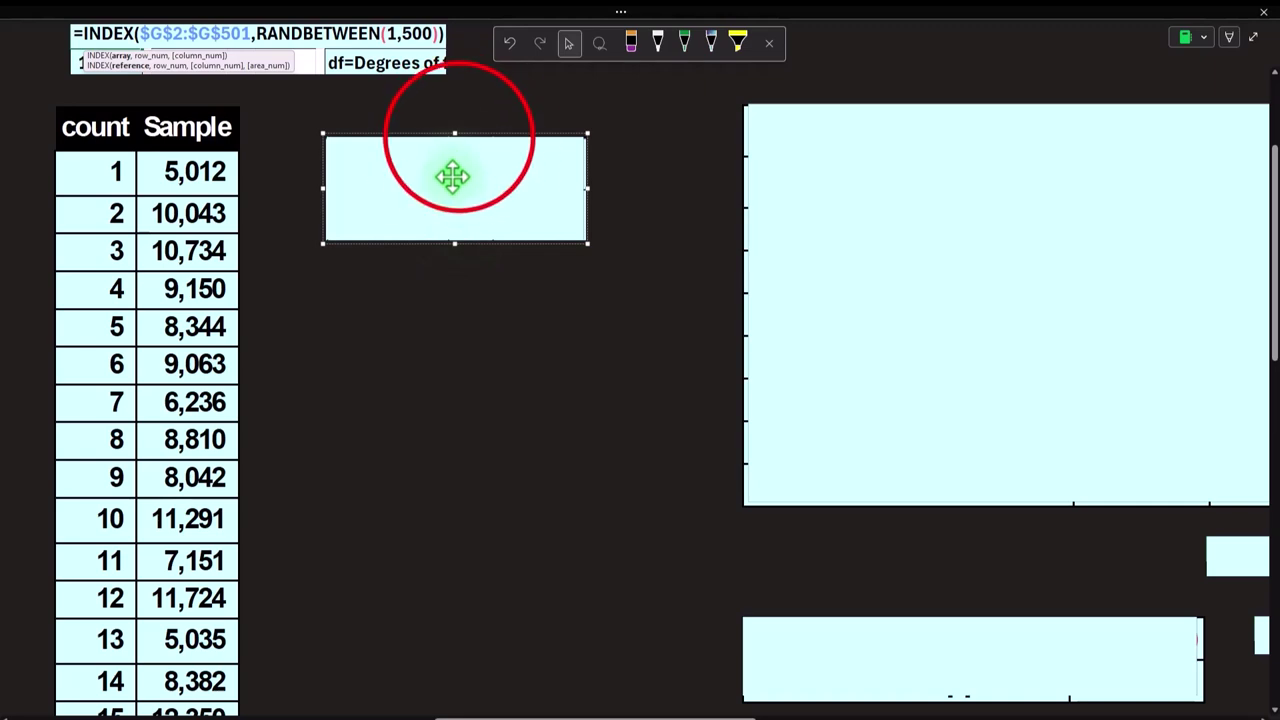
left_click(521, 210)
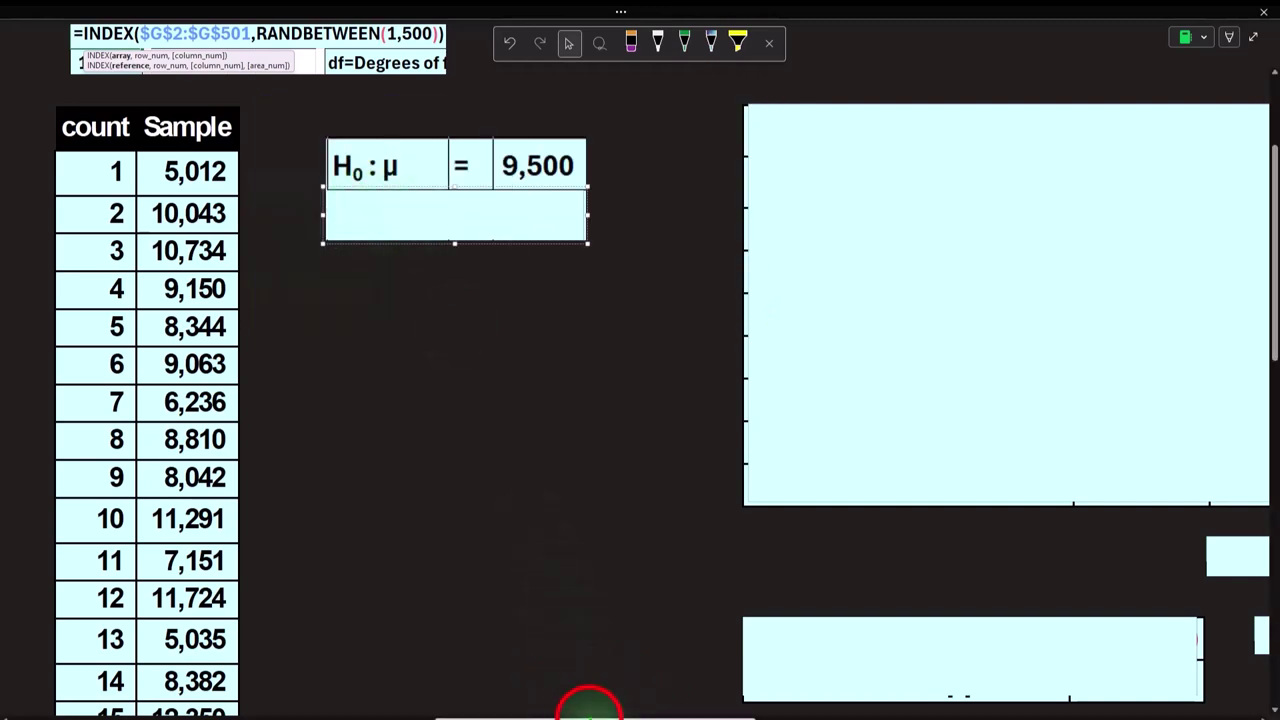
Step: Delete the remaining cover shape over the Ha: μ <> 9,500 row of the hypothesis table
left_click_drag(589, 717, 529, 717)
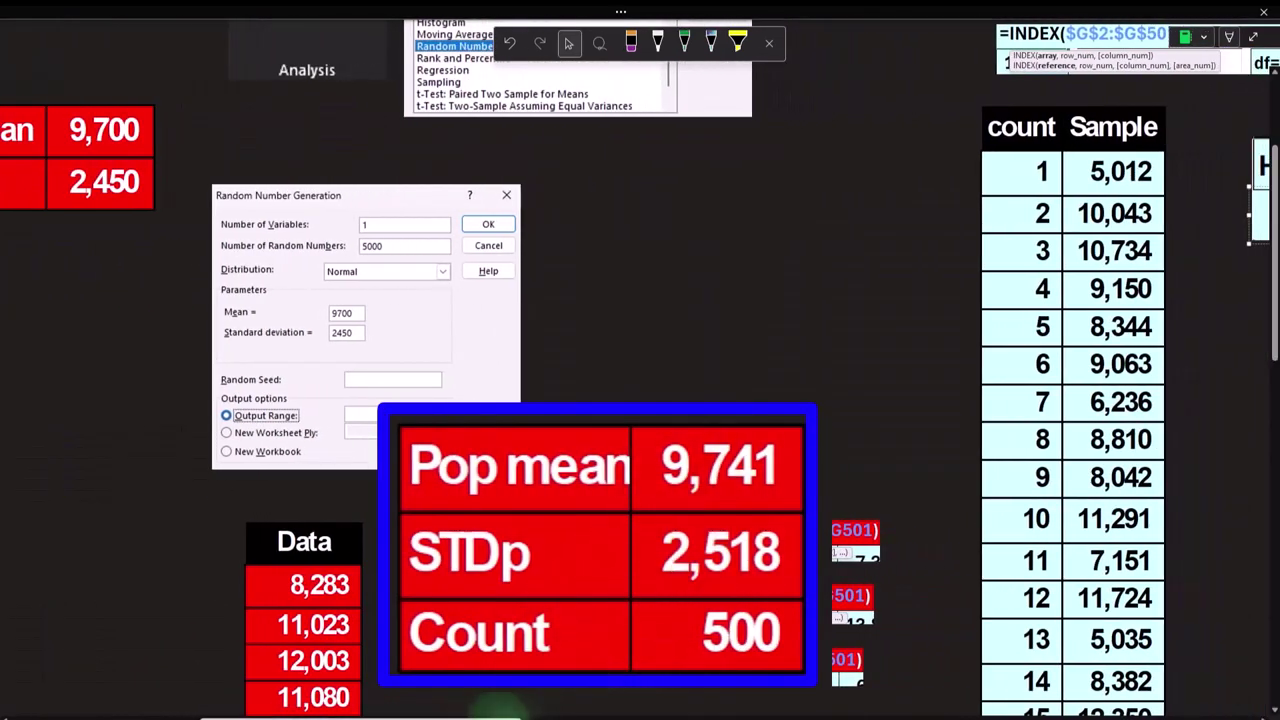
left_click(497, 705)
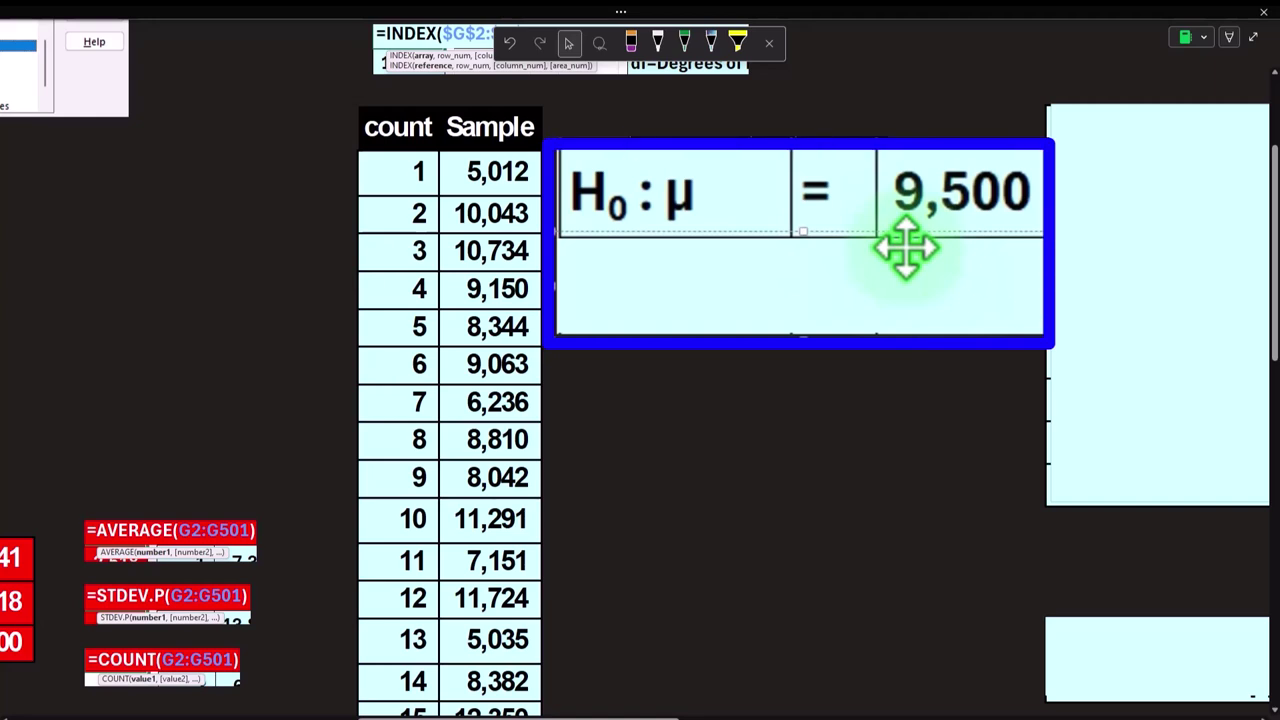
left_click(900, 277)
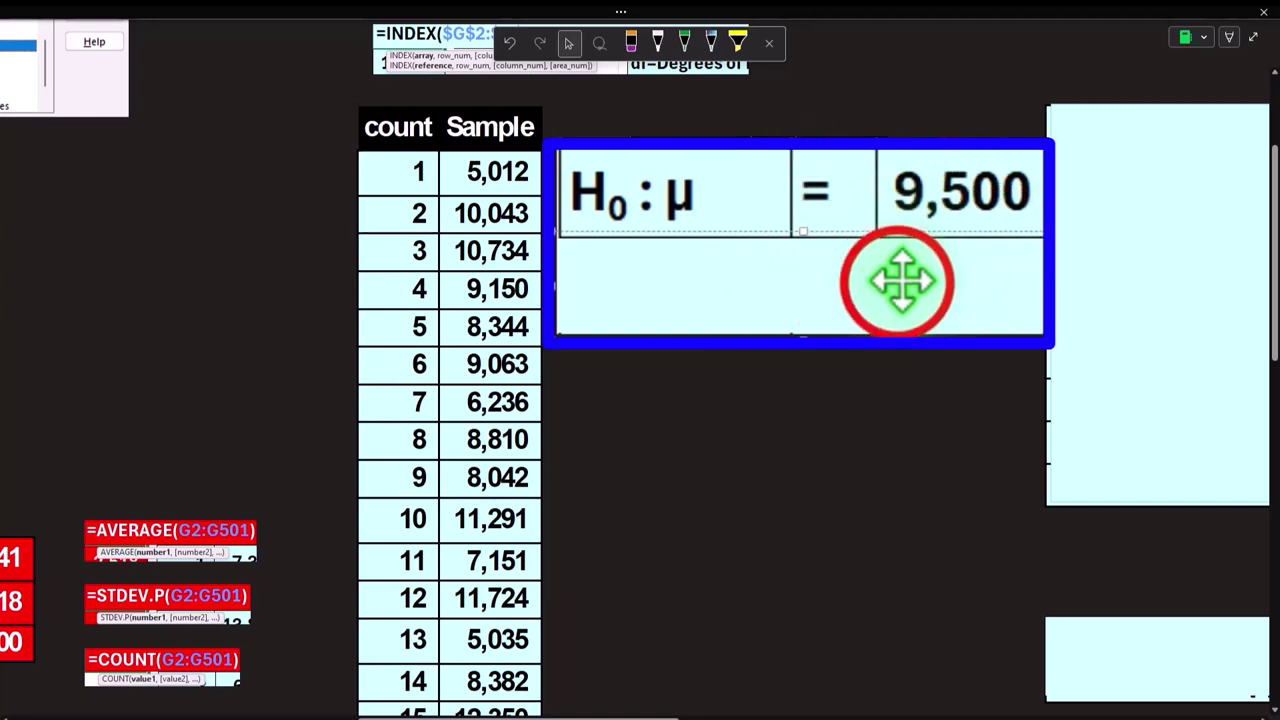
key("Delete")
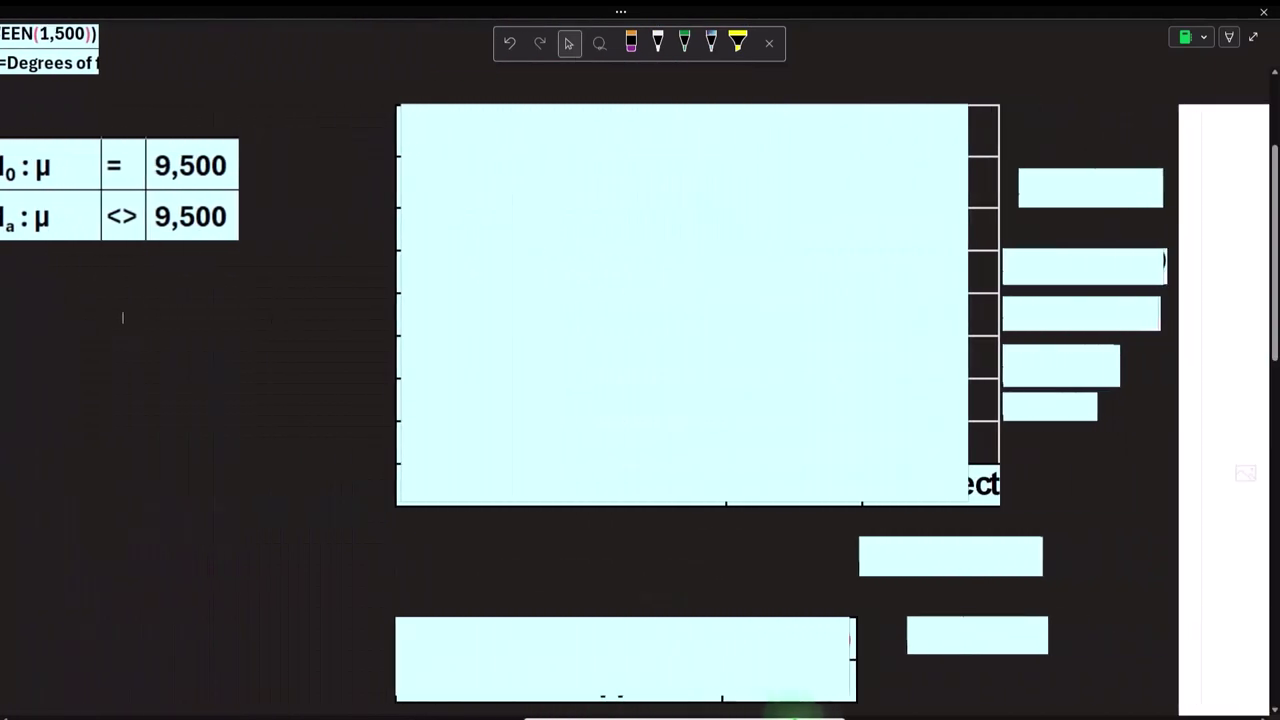
Step: Shrink the large cover shape over the test statistics table to expose the a=alpha row
left_click_drag(793, 717, 802, 717)
left_click(766, 369)
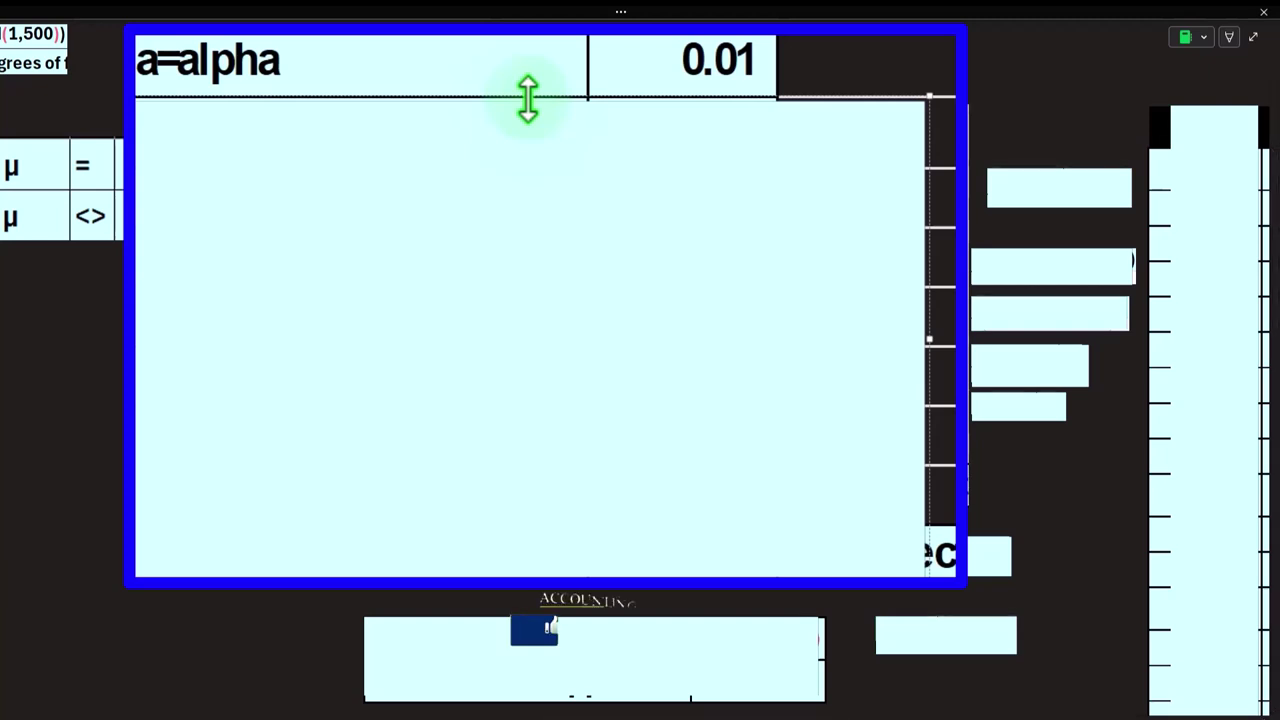
left_click_drag(626, 717, 1007, 717)
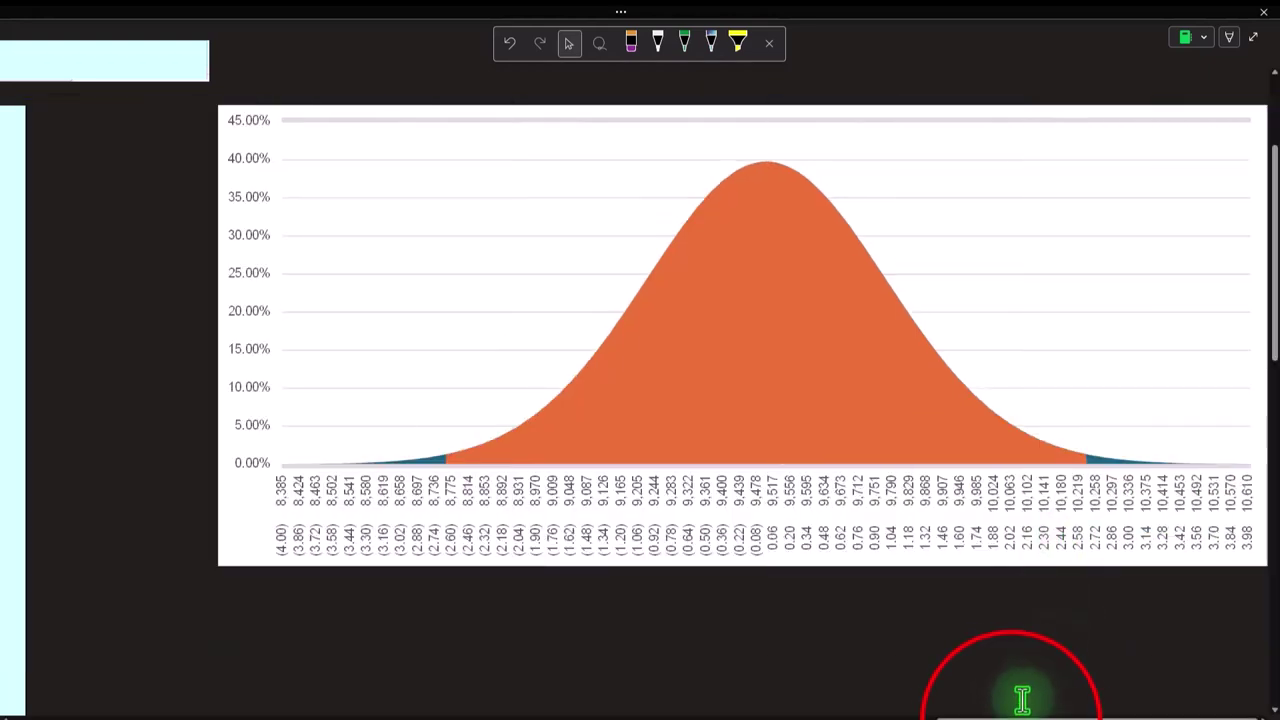
Step: Expose the n=sample size row of the statistics table and delete the cover shape over its COUNT formula
left_click_drag(1012, 718, 598, 717)
left_click(400, 375)
left_click(563, 170)
left_click(988, 202)
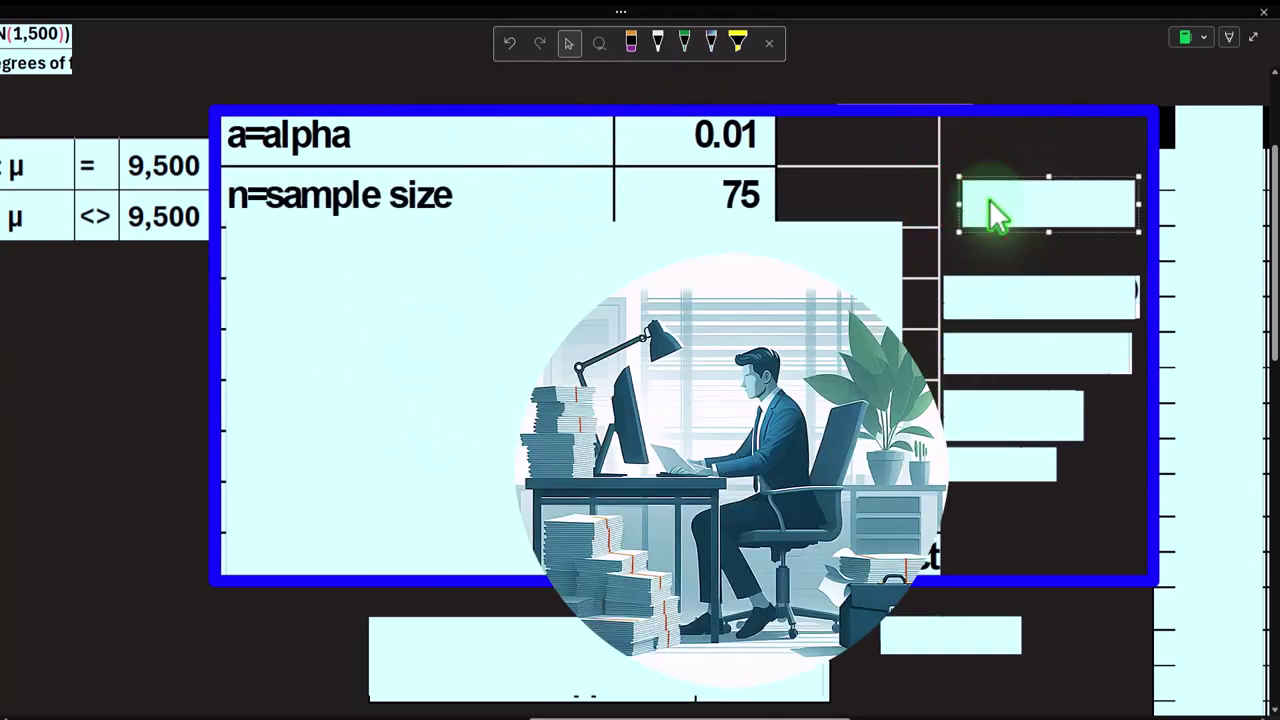
left_click(790, 705)
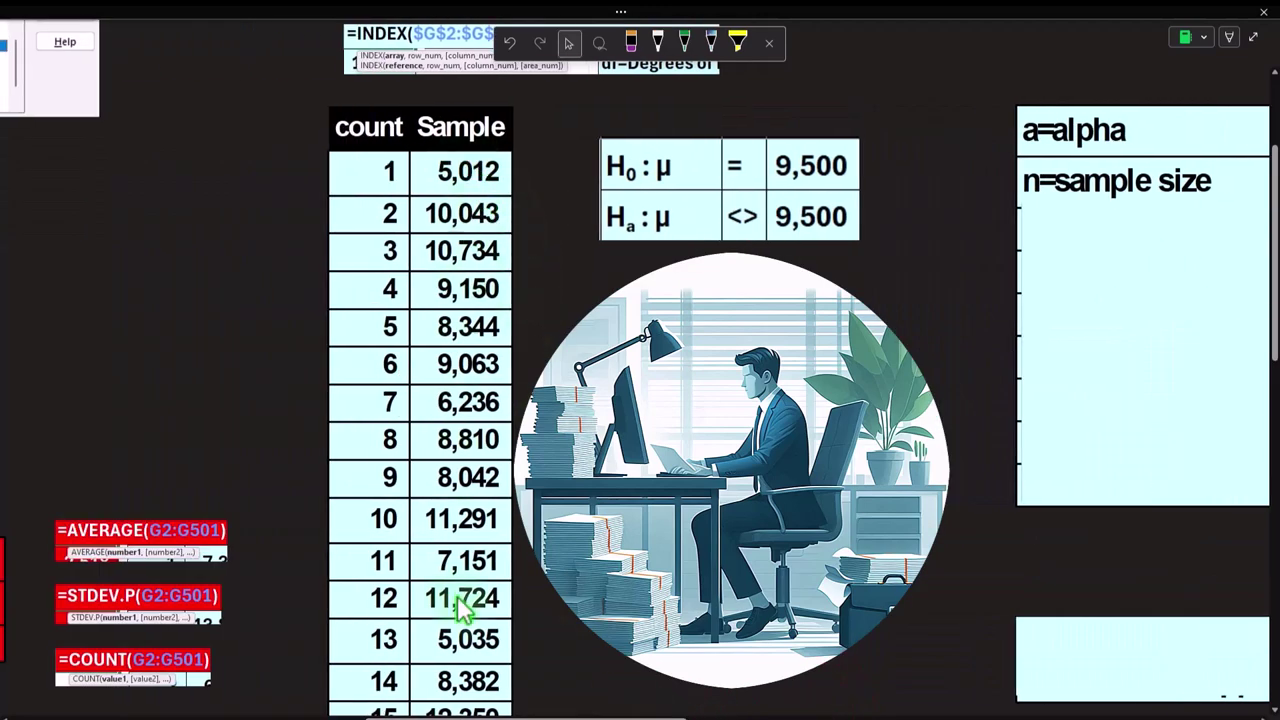
left_click_drag(526, 717, 730, 715)
Step: Shrink the statistics table's cover shape further to expose the df=Degrees of freedom and Xbar=Sample mean rows
left_click(581, 362)
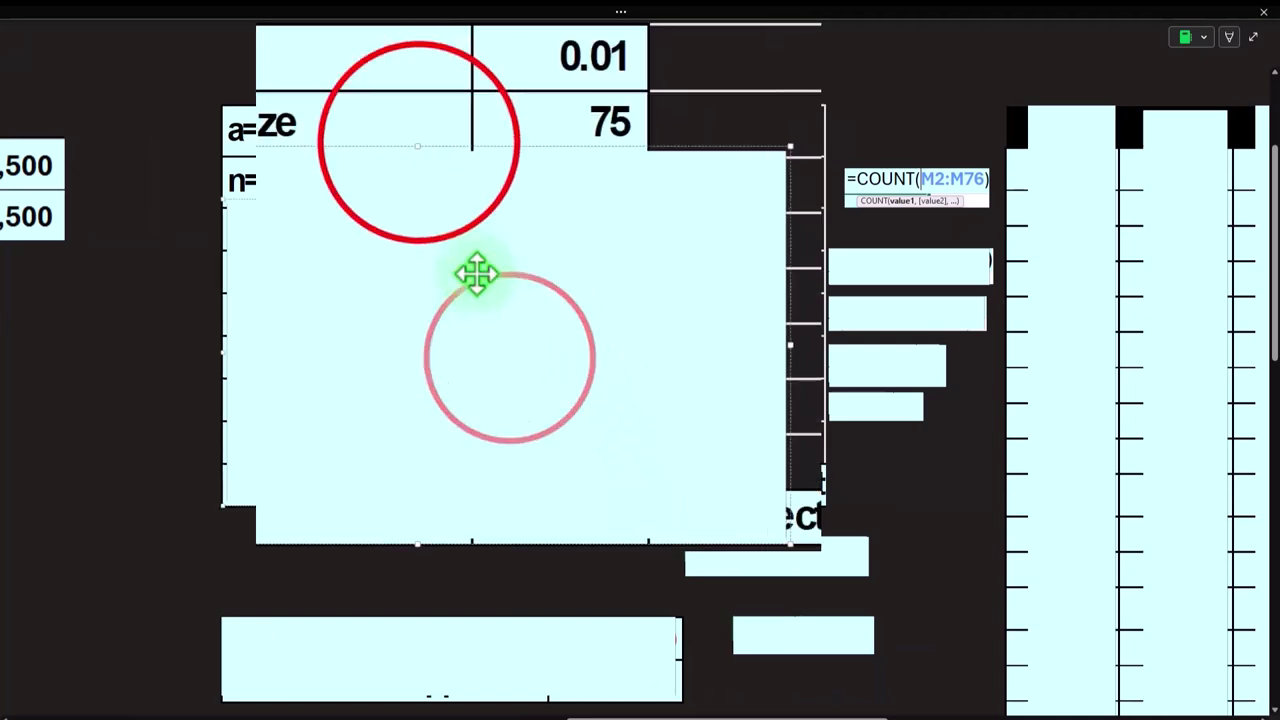
left_click_drag(421, 146, 410, 210)
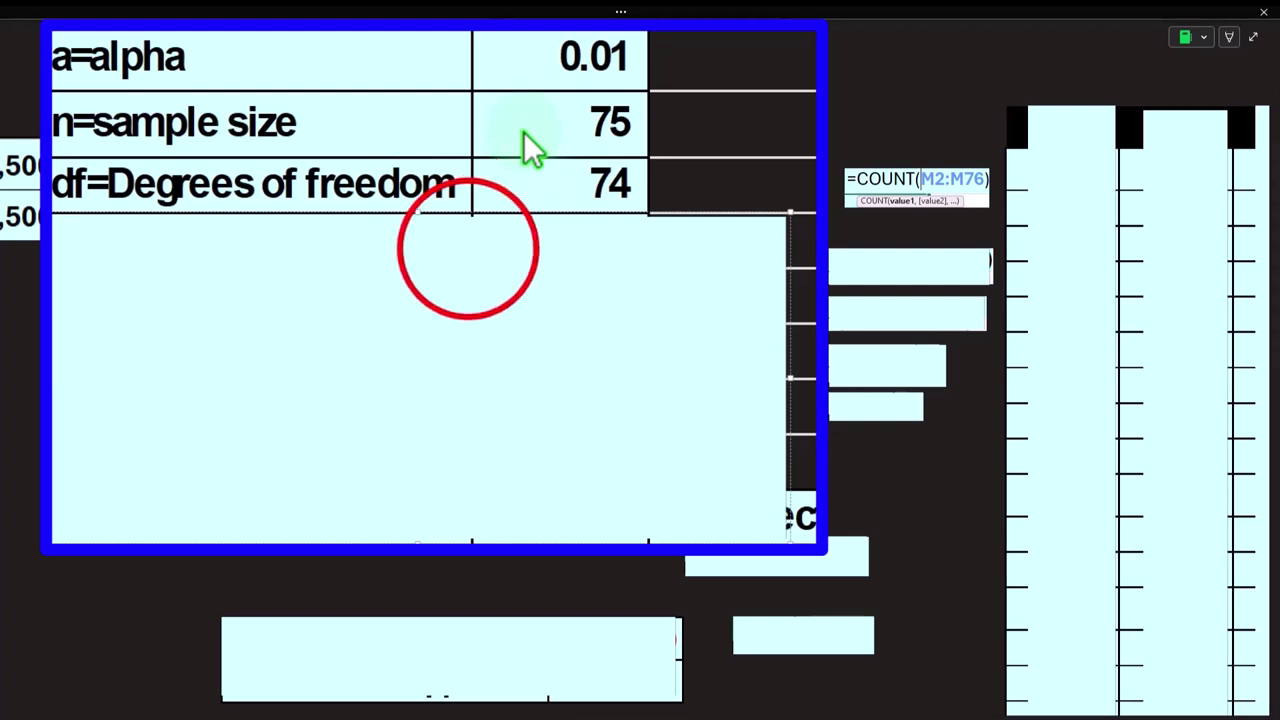
left_click_drag(420, 220, 409, 266)
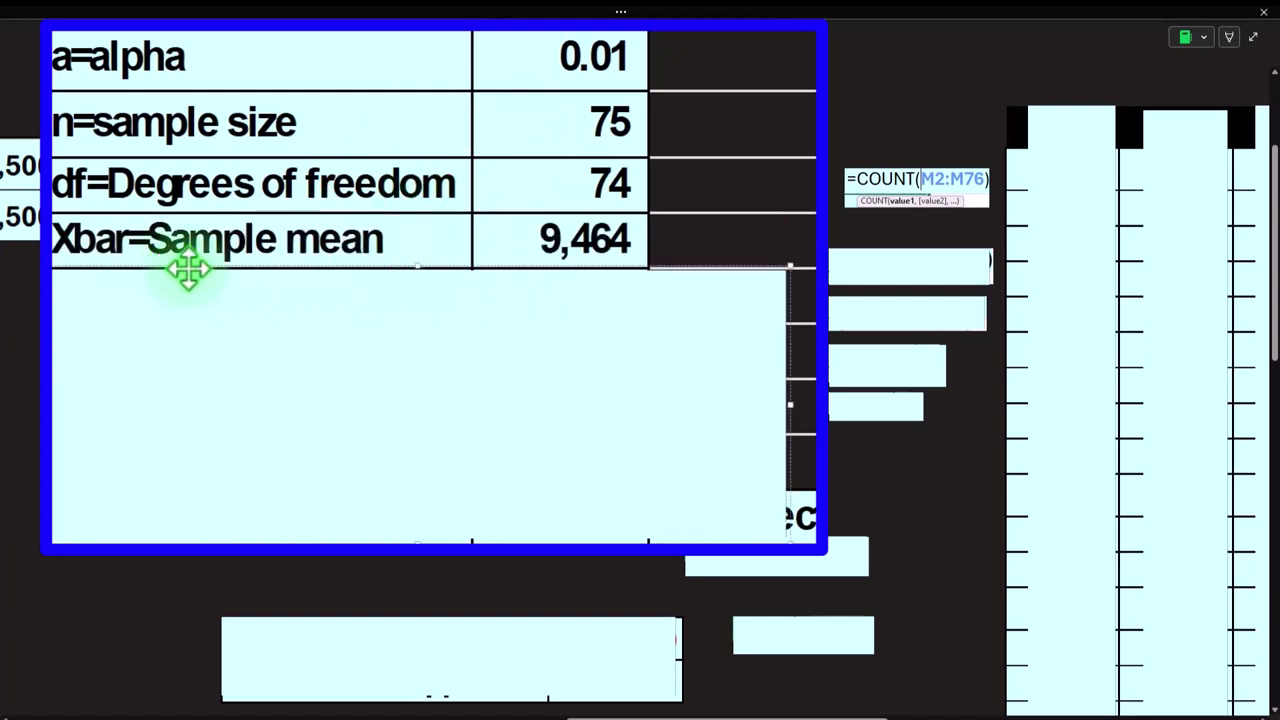
Step: Review the production hours claim, the Sample table, the sample mean and the bell curve chart
left_click_drag(623, 717, 428, 717)
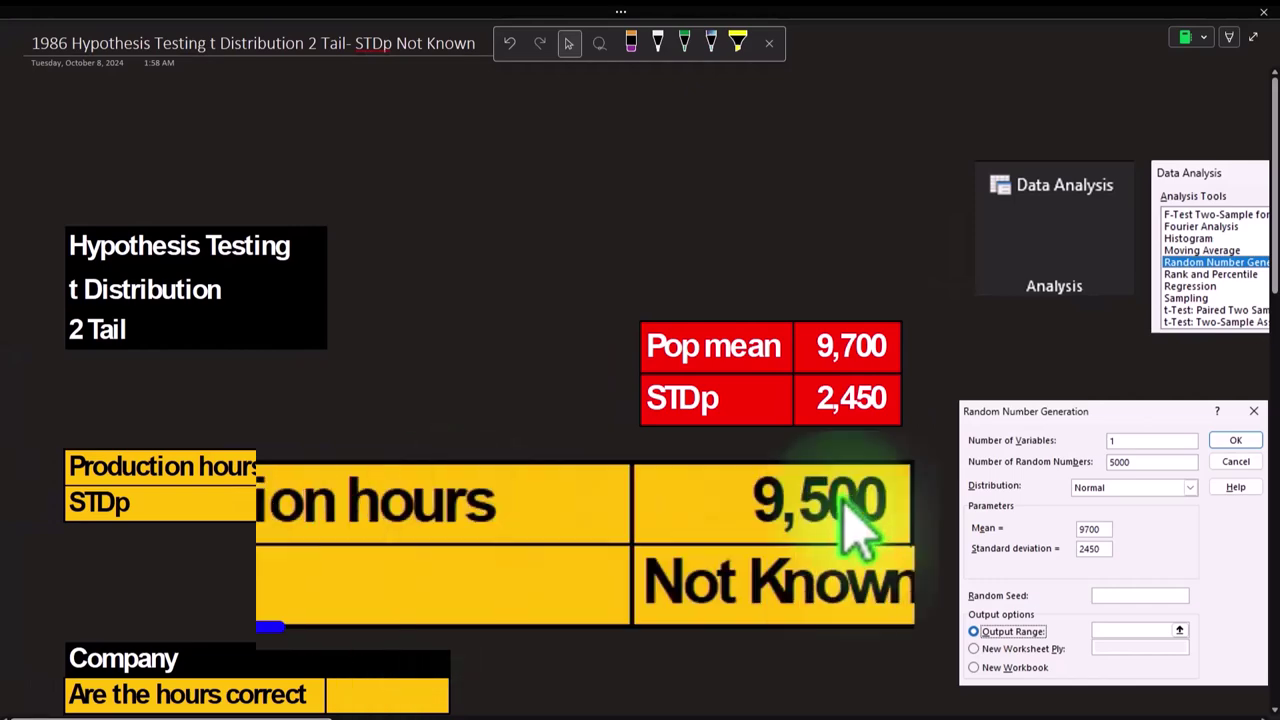
left_click_drag(313, 717, 361, 717)
scroll(360, 705, "right", 15)
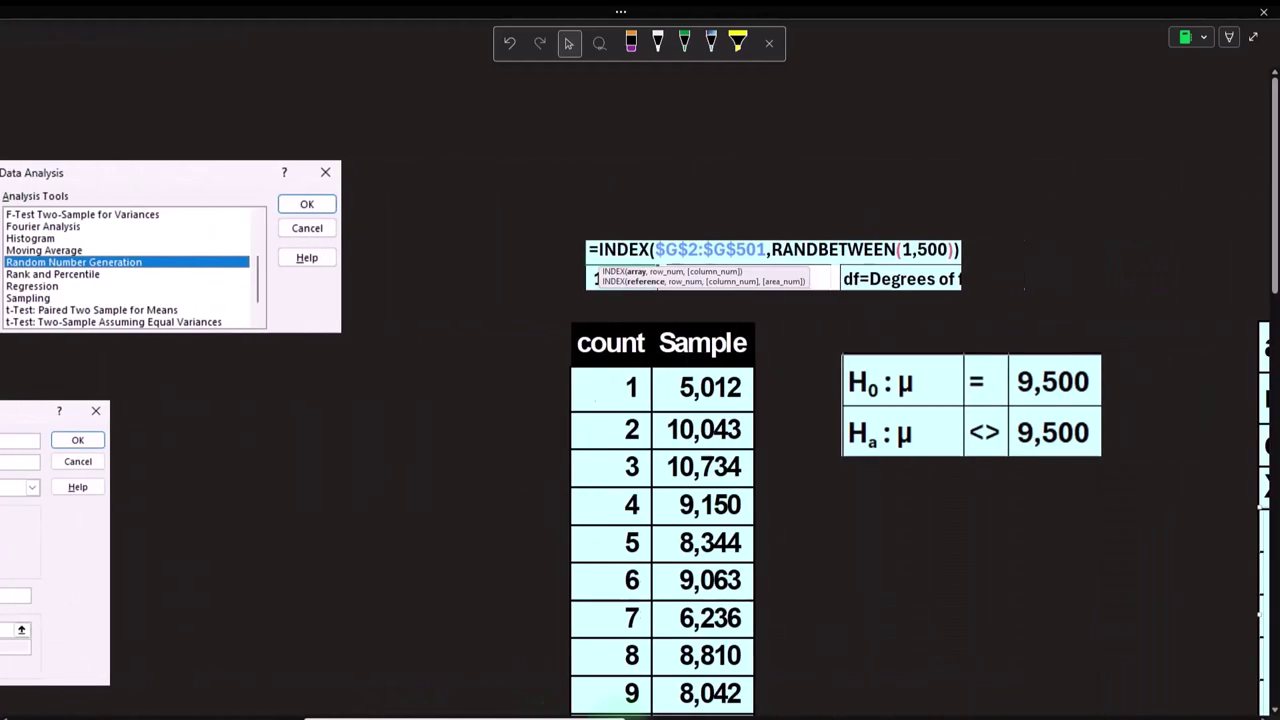
scroll(500, 657, "down", 5)
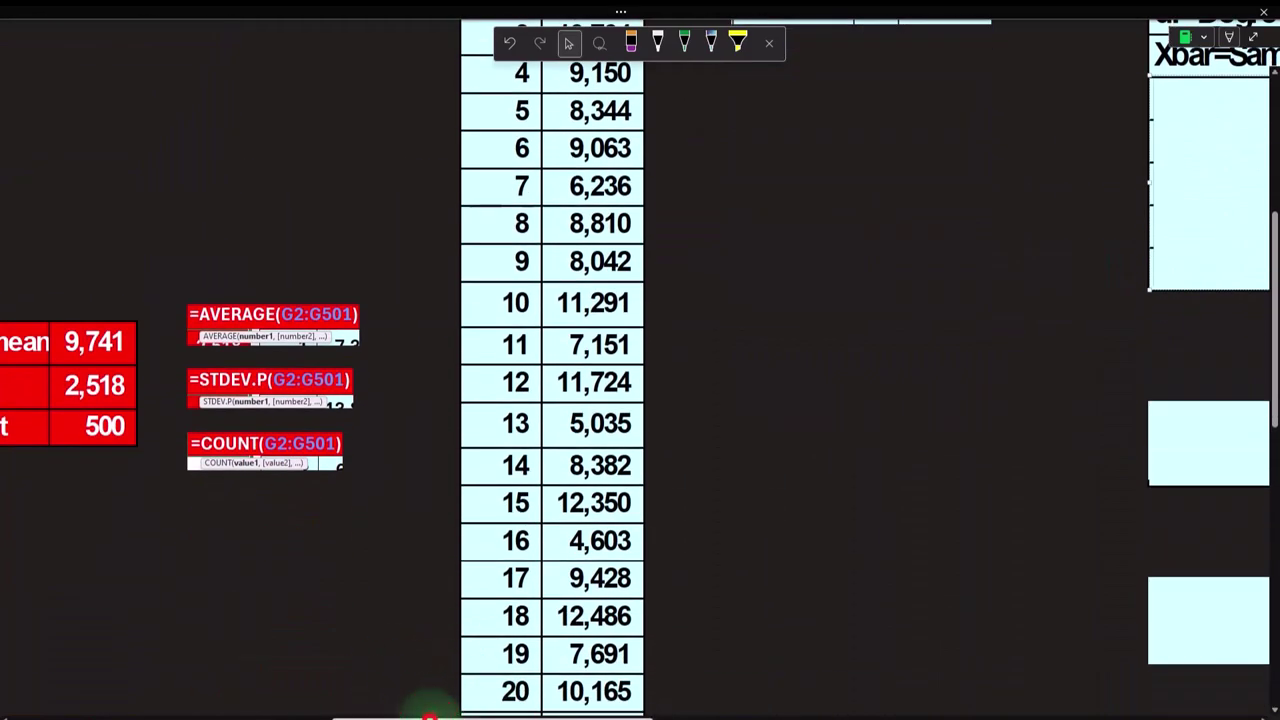
scroll(430, 700, "left", 8)
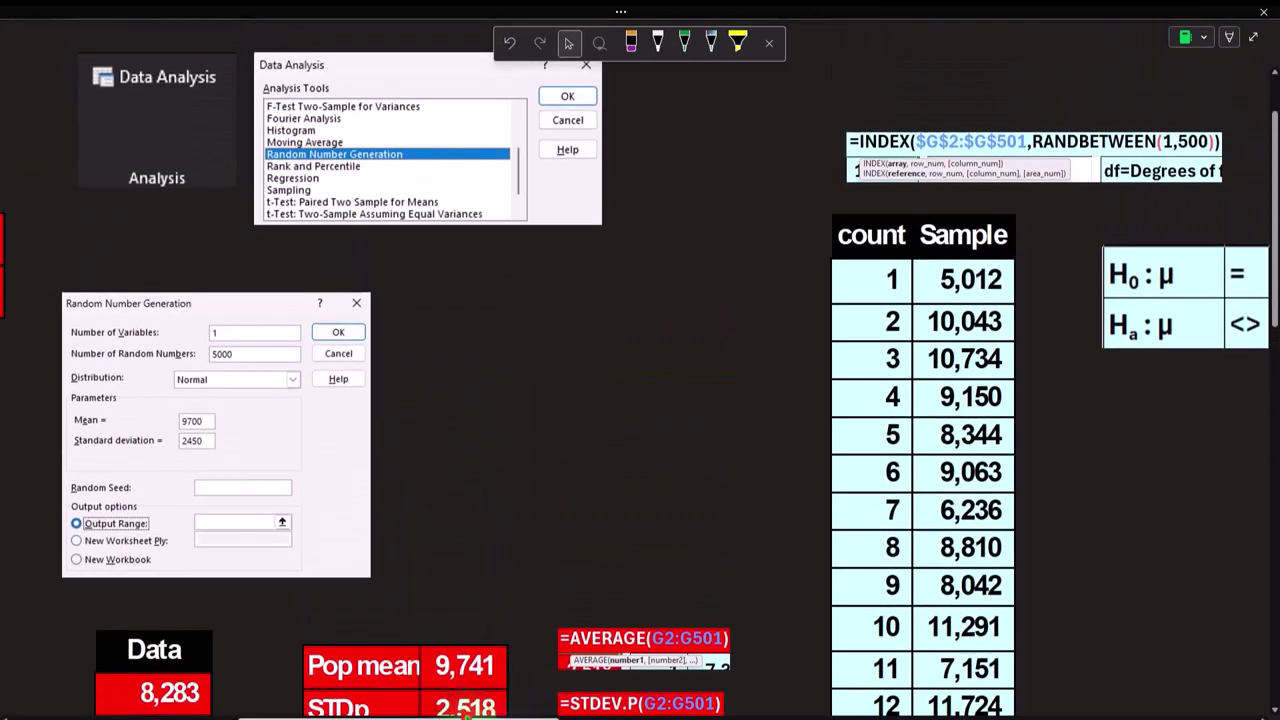
left_click_drag(466, 716, 632, 715)
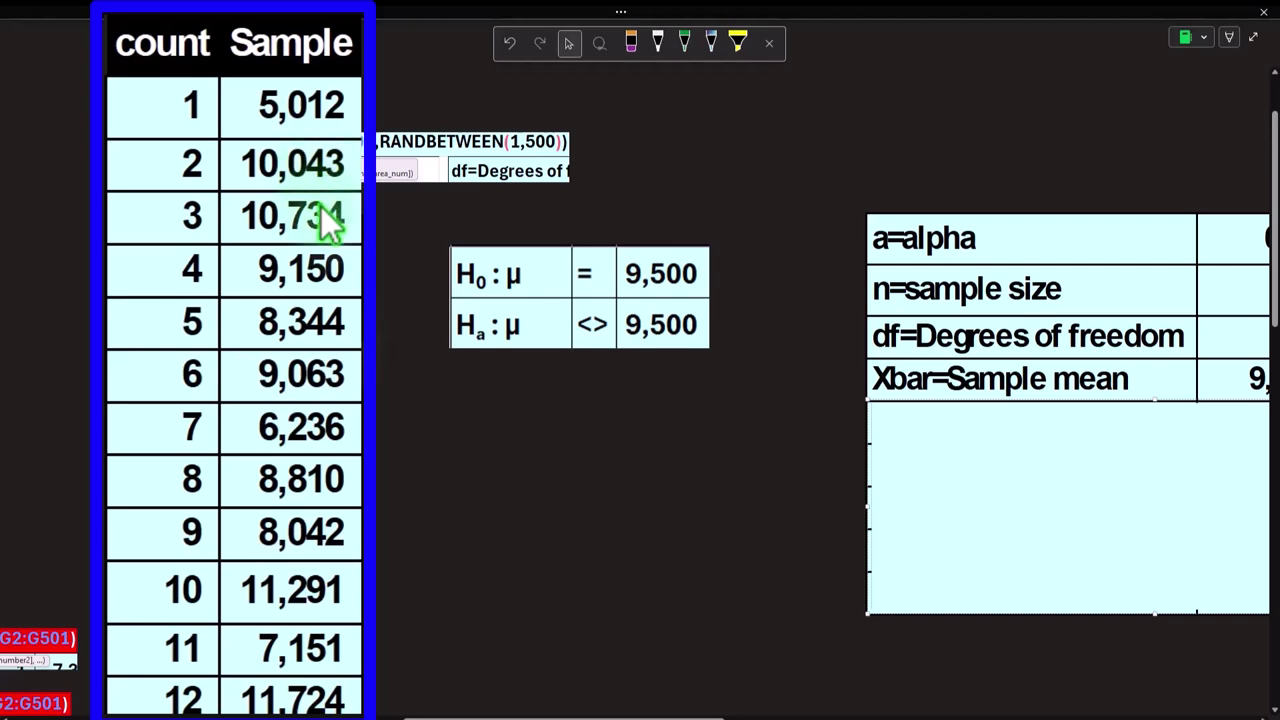
left_click_drag(622, 717, 669, 714)
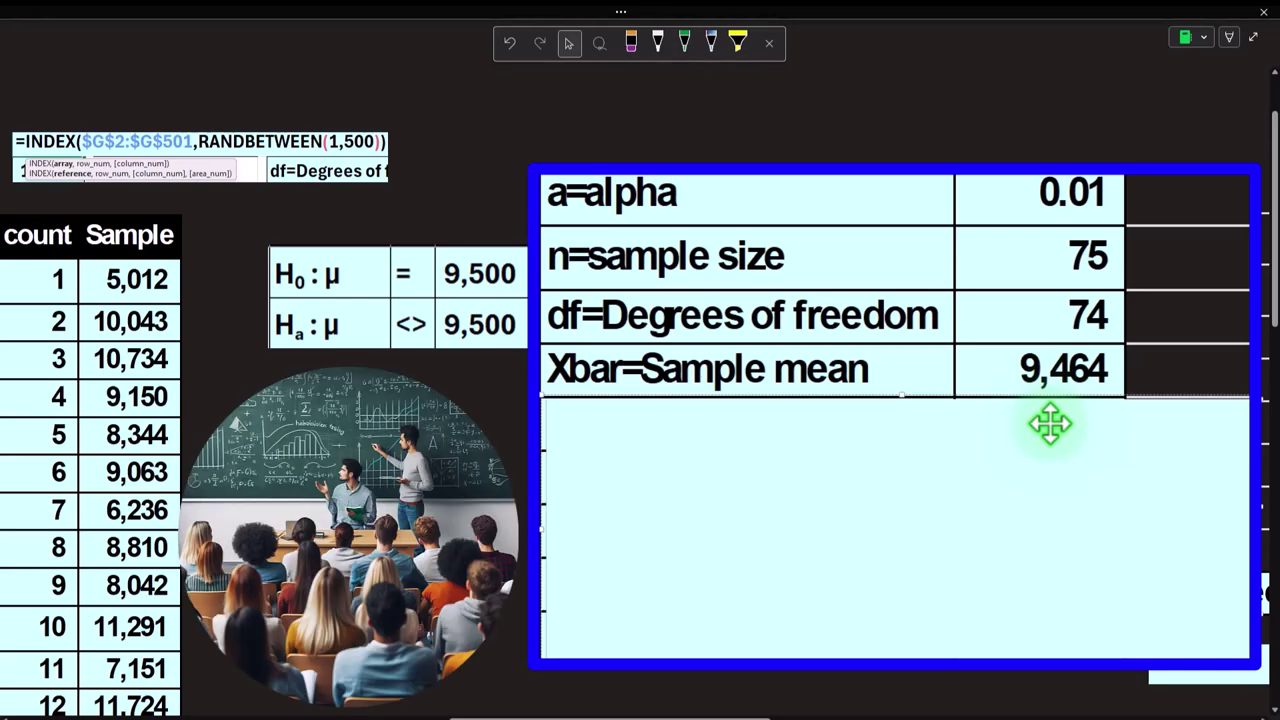
left_click_drag(709, 716, 988, 713)
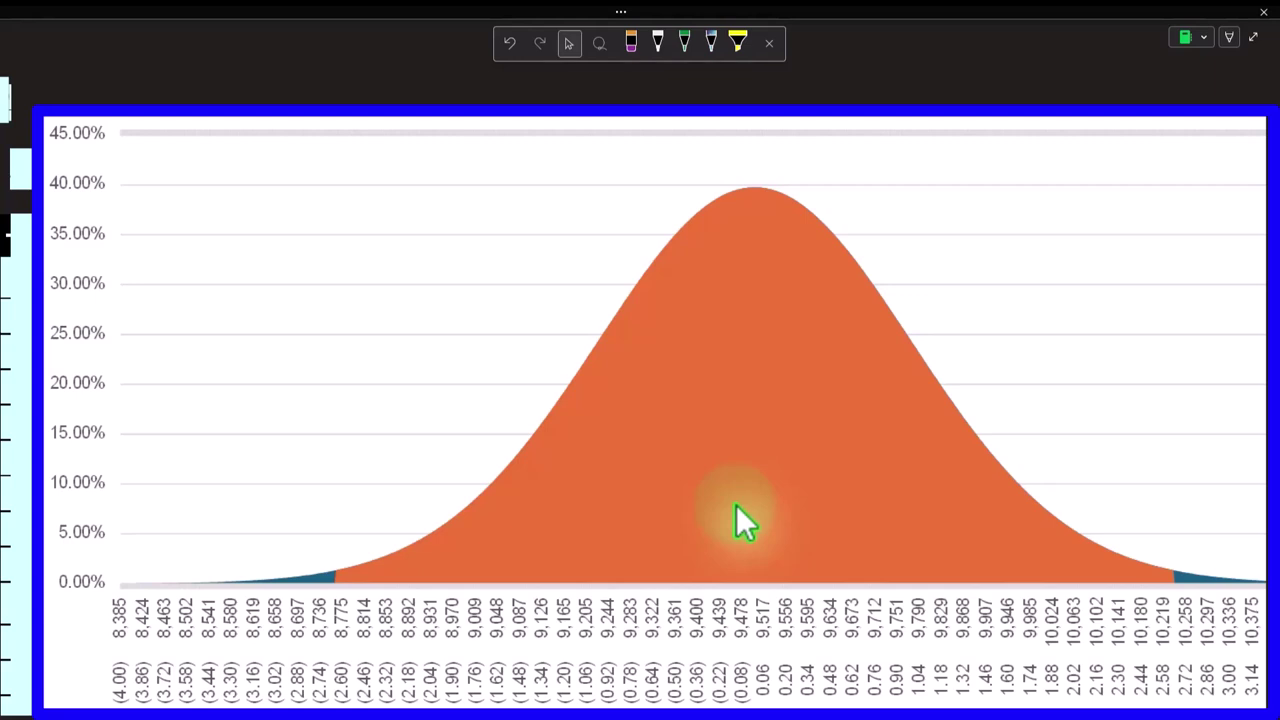
left_click(736, 504)
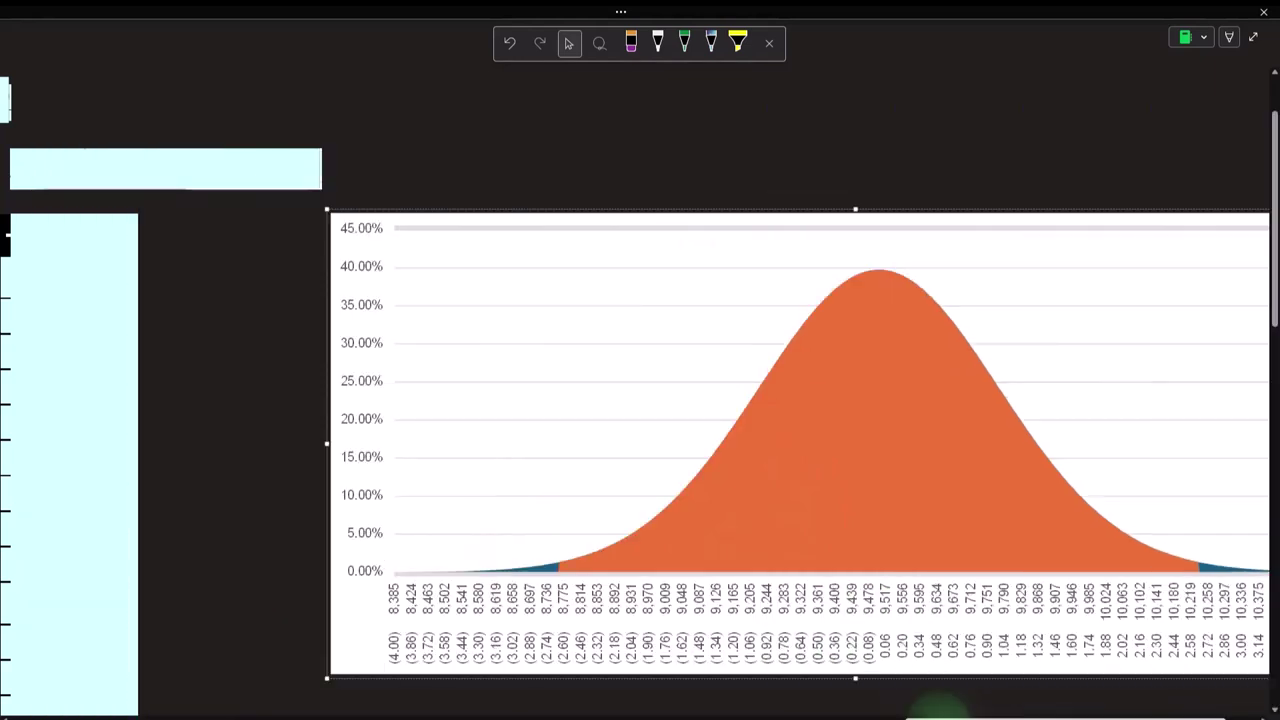
Step: Shrink the statistics table's cover shape to expose the STDs row below the sample mean
left_click_drag(940, 717, 586, 702)
left_click(692, 438)
left_click(687, 427)
left_click(537, 400)
left_click_drag(537, 400, 534, 450)
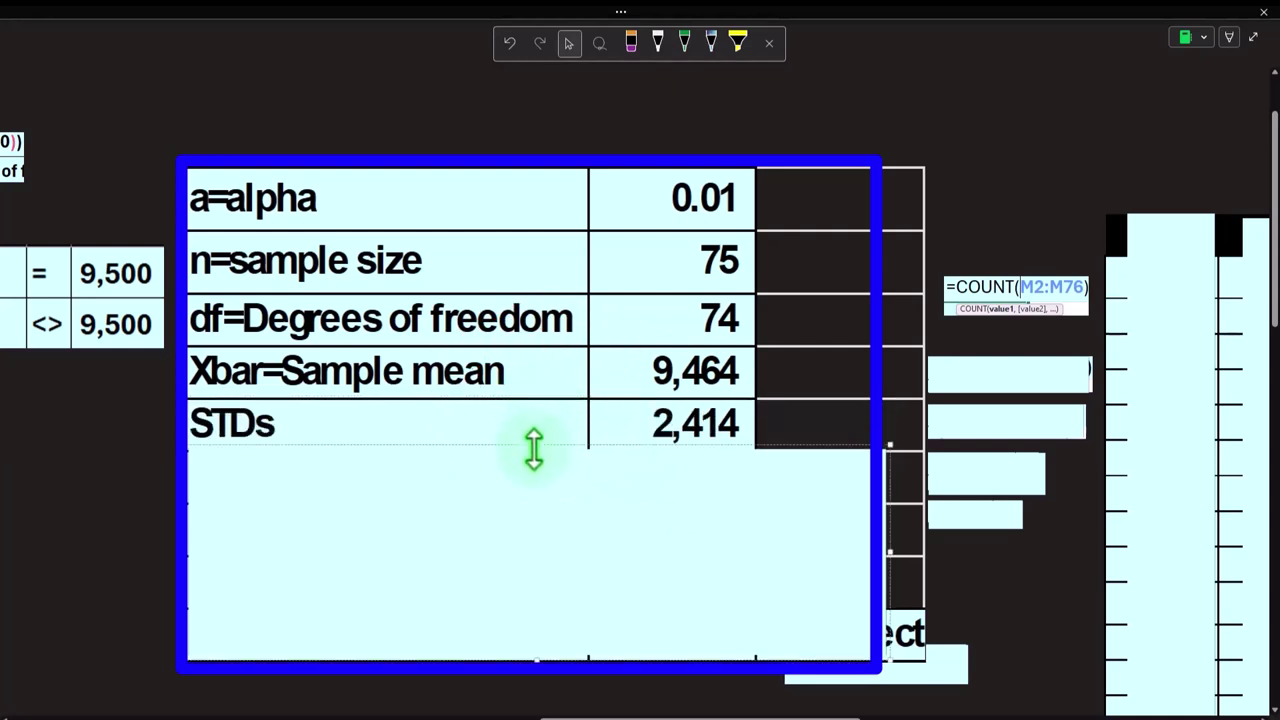
Step: Delete the cover shapes over the AVERAGE and STDEV.S formulas beside the statistics table
left_click_drag(666, 714, 306, 710)
scroll(355, 642, "down", 2)
scroll(357, 642, "down", 1)
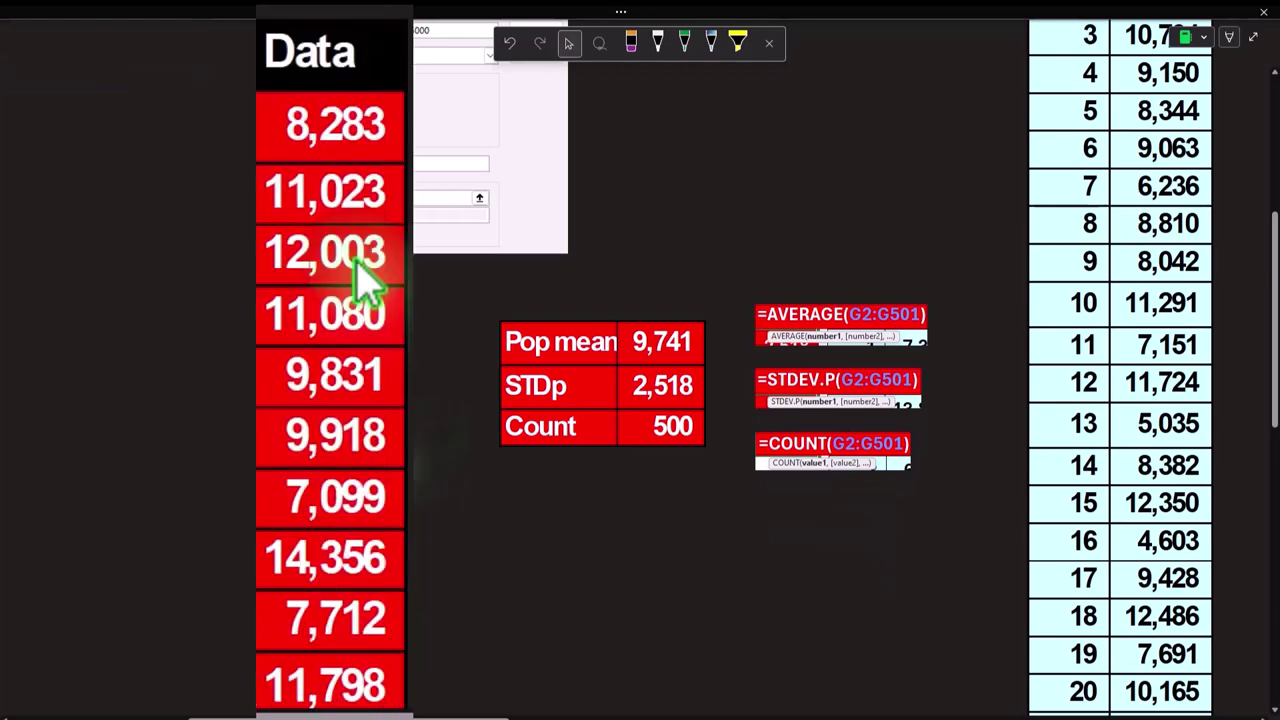
left_click_drag(470, 712, 650, 710)
scroll(629, 671, "up", 3)
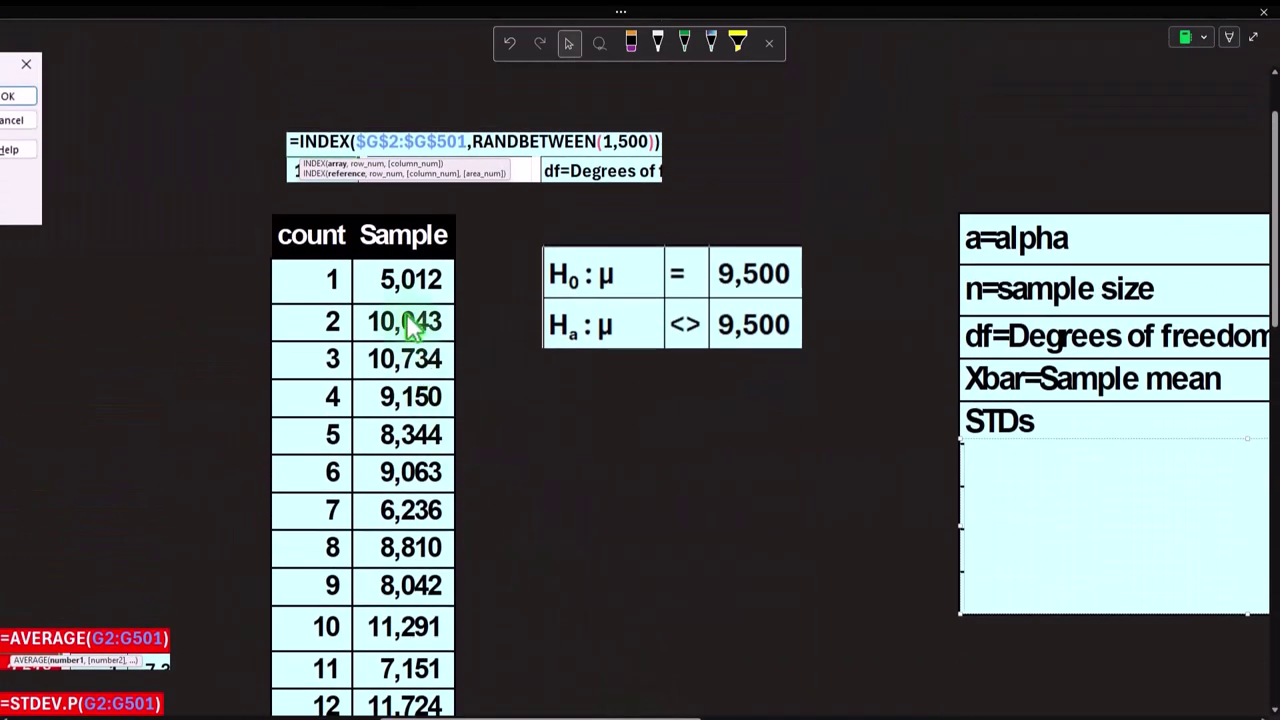
left_click_drag(560, 712, 700, 712)
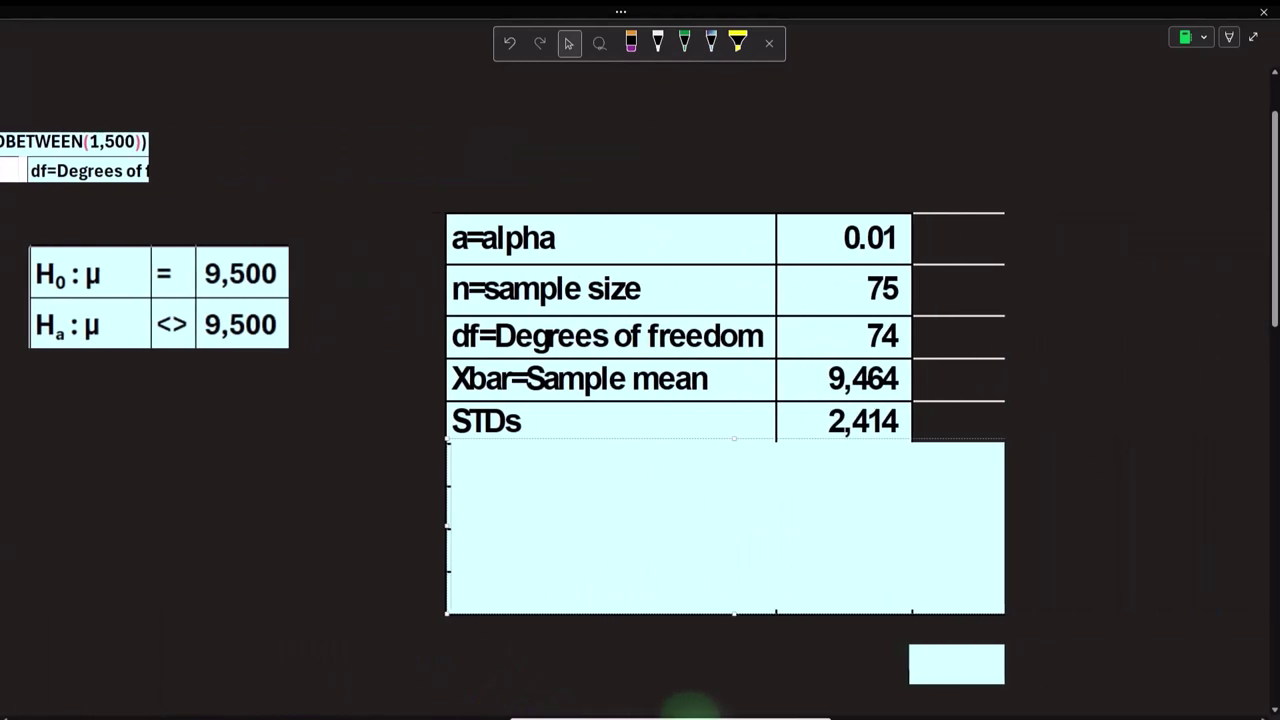
left_click(1100, 370)
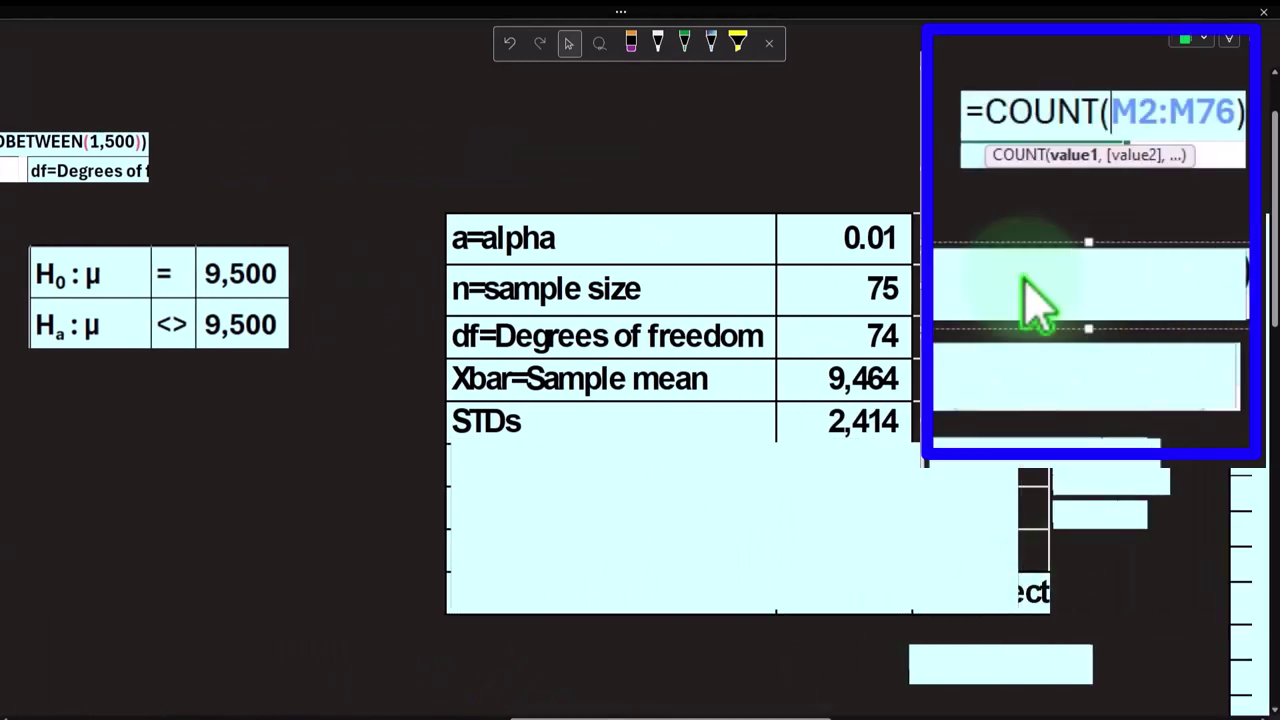
key("Delete")
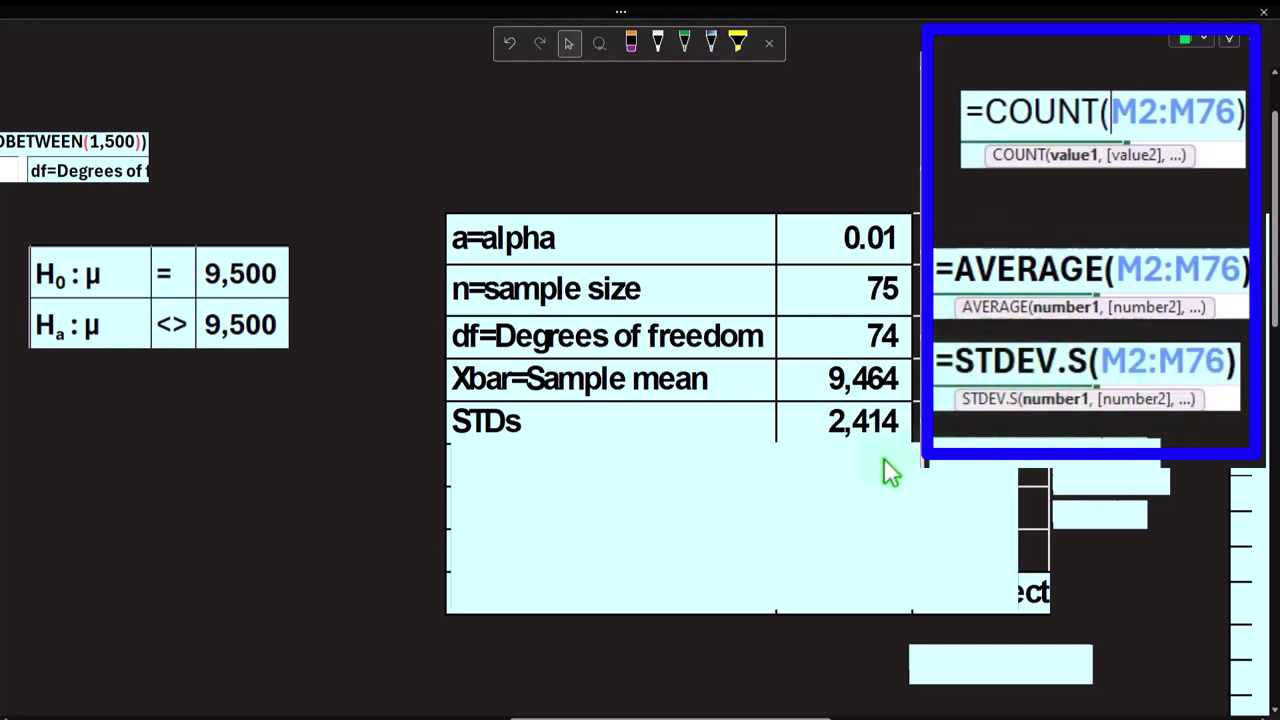
Step: Expose the SE=Standard error row of the statistics table and delete the cover shape over its T5/SQRT(T2) formula
left_click_drag(809, 717, 443, 717)
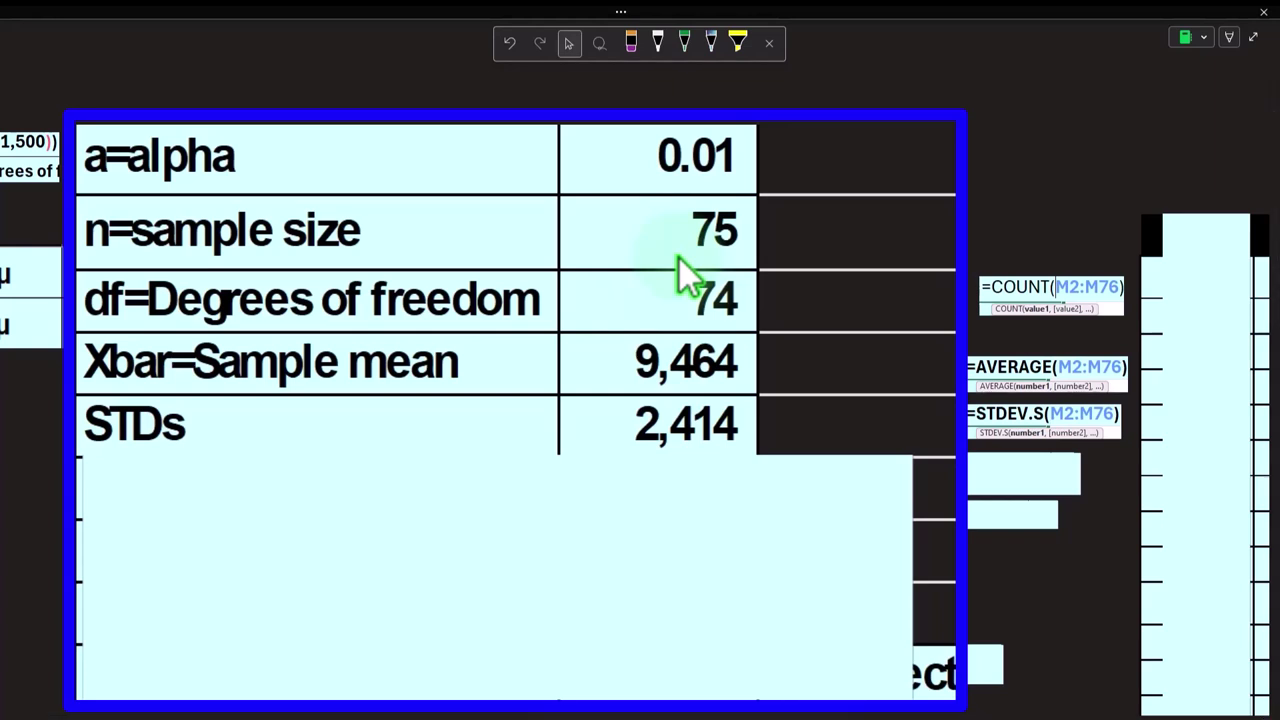
left_click(600, 547)
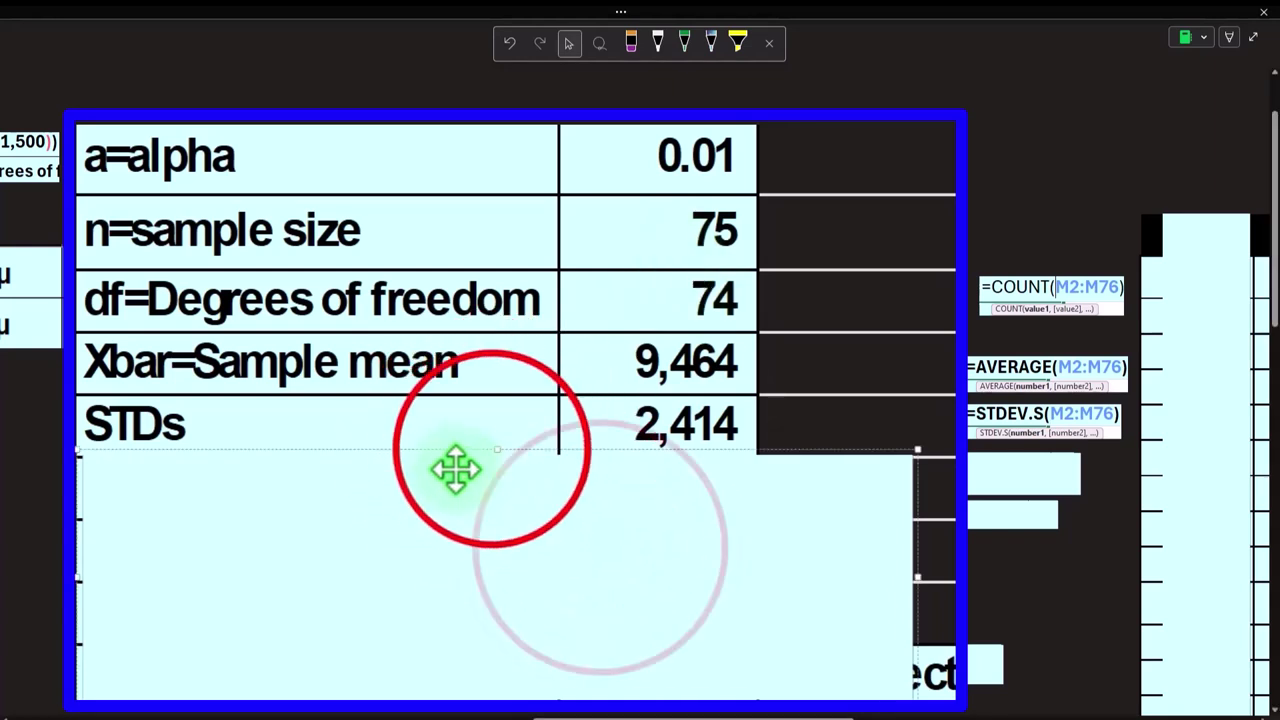
left_click_drag(491, 449, 491, 505)
left_click(1017, 463)
key("Delete")
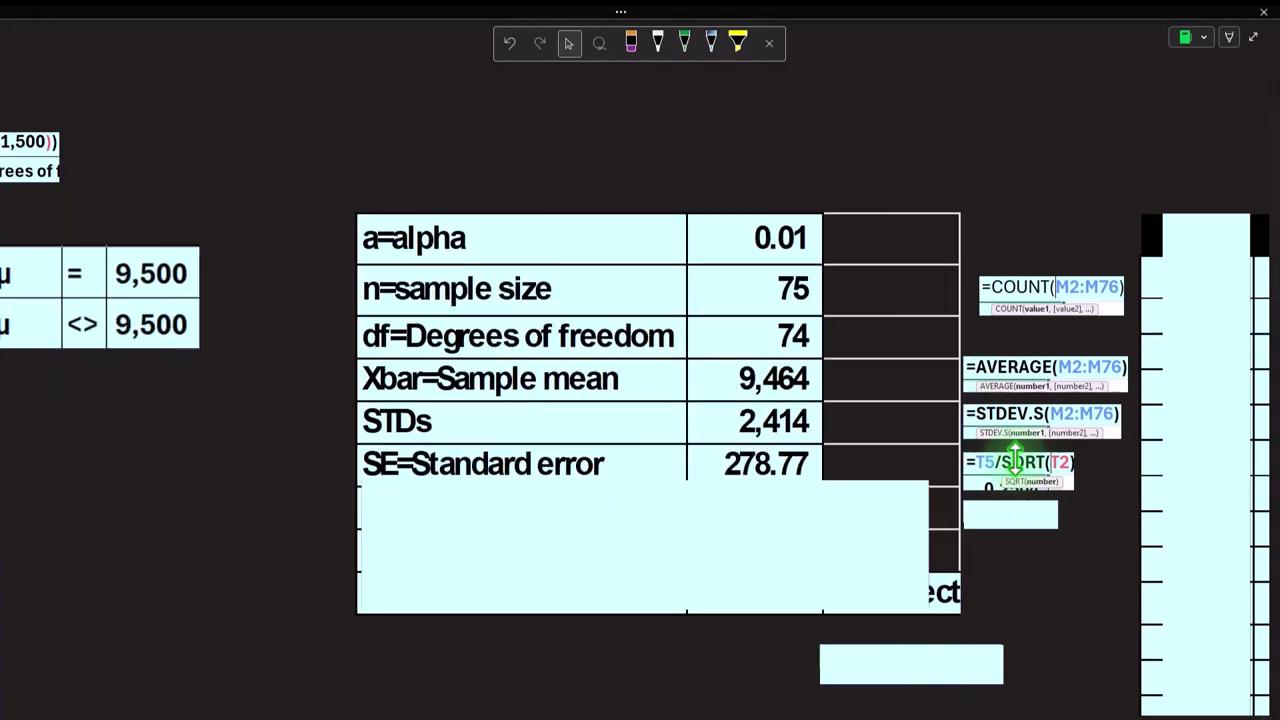
Step: Review the production hours, company question and null hypothesis boxes against the exposed rows of the statistics table
scroll(943, 509, "down", 2)
left_click(805, 686)
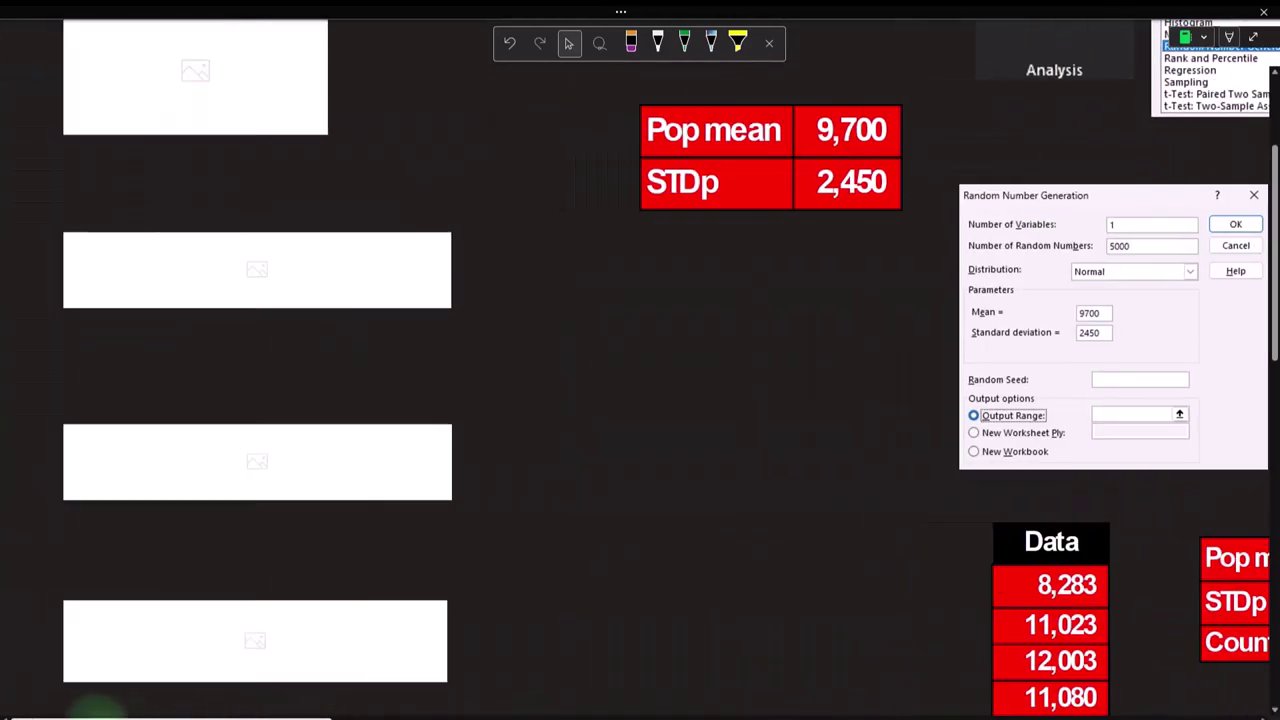
scroll(166, 612, "down", 5)
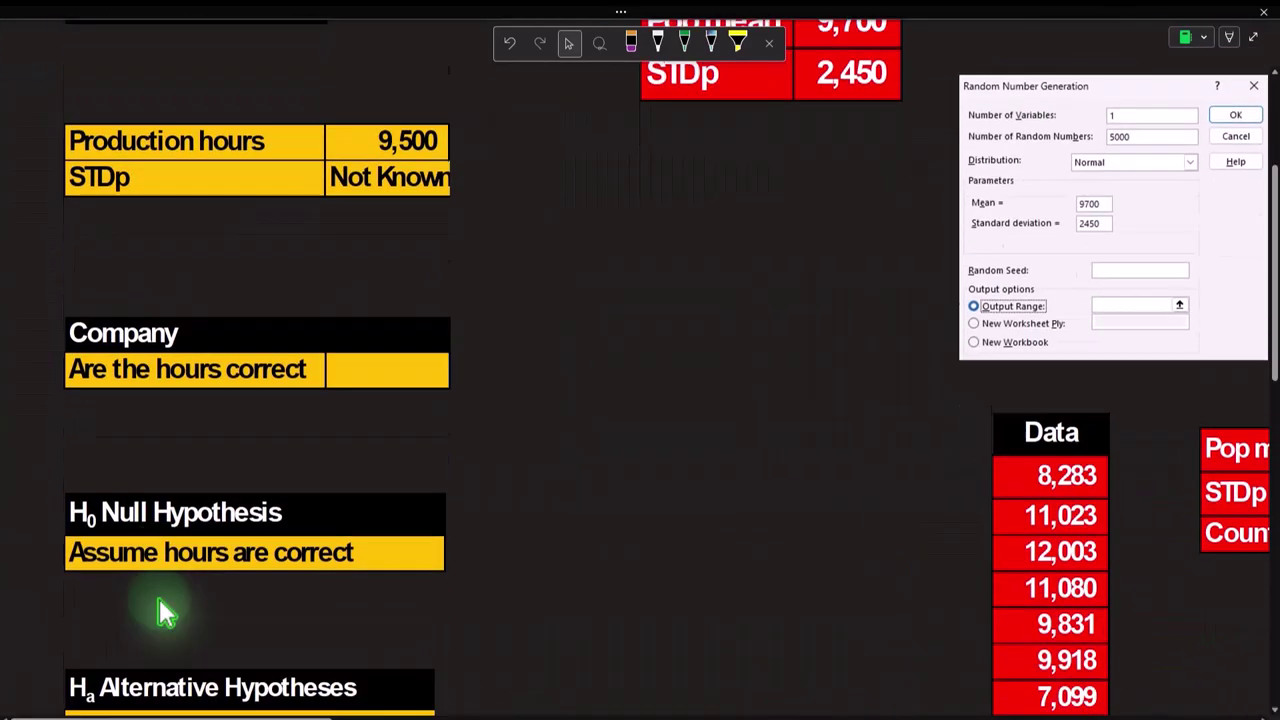
scroll(166, 612, "up", 7)
left_click(244, 716)
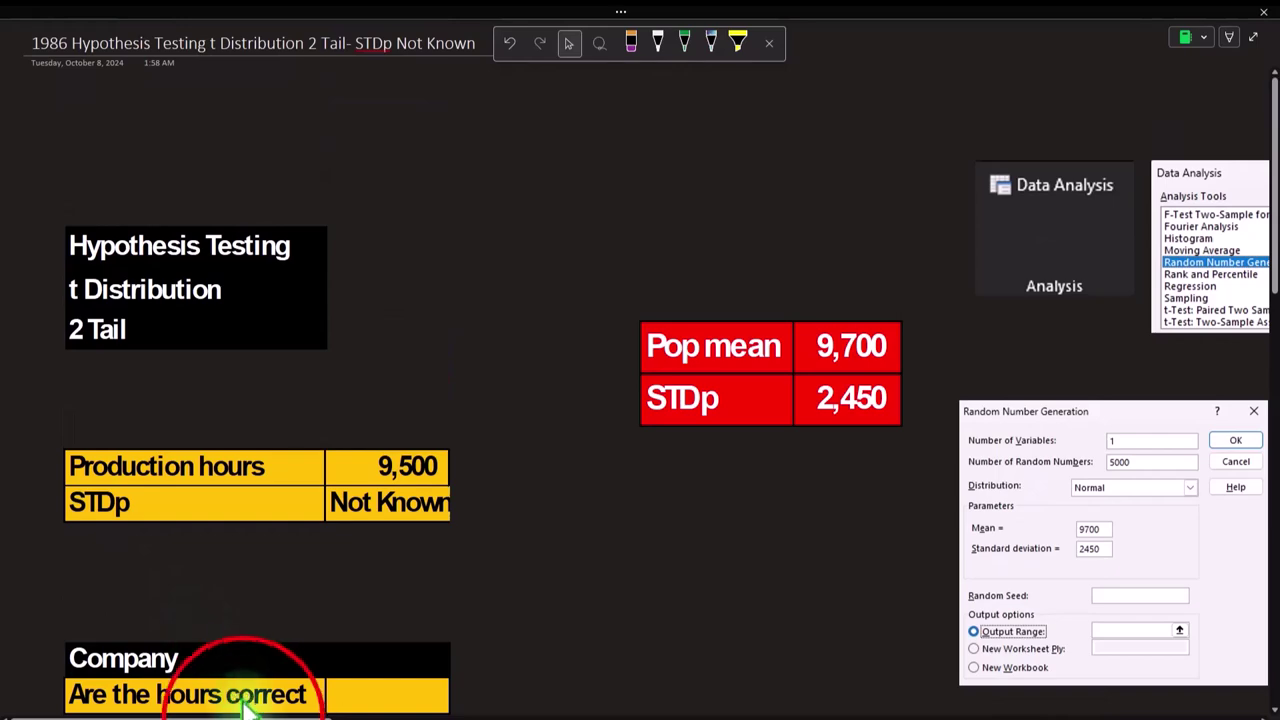
left_click_drag(246, 717, 791, 717)
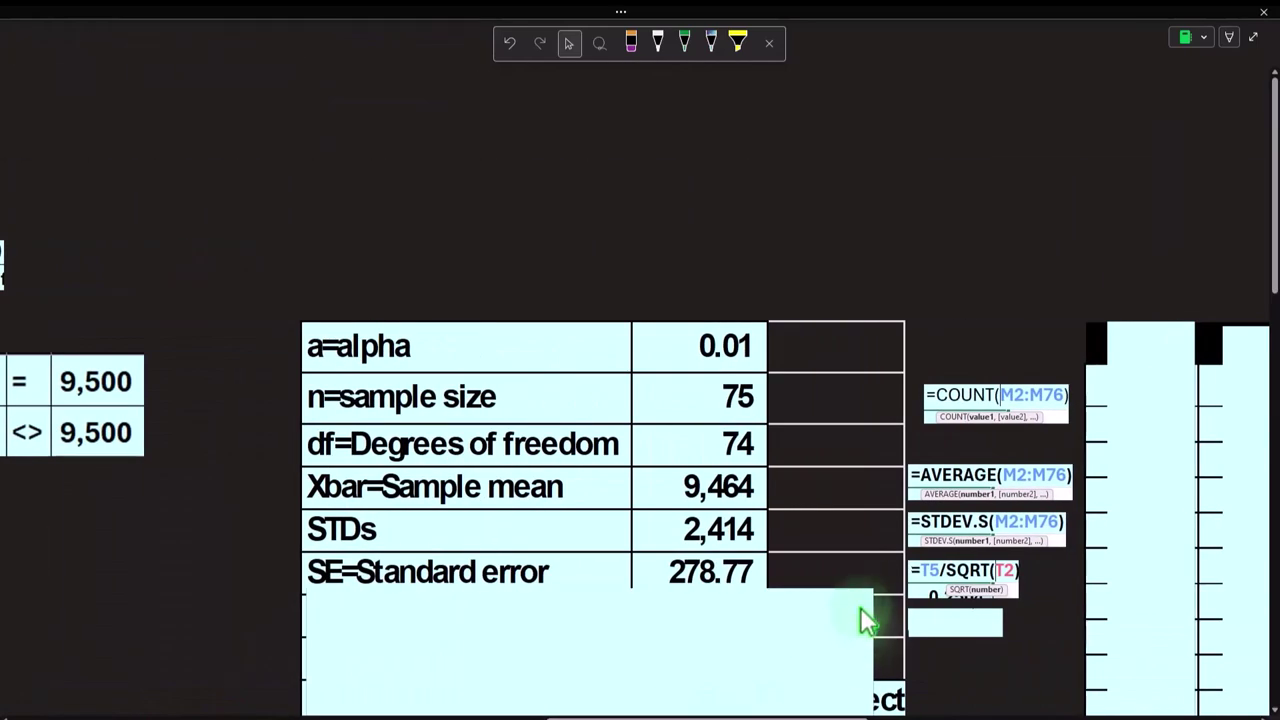
Step: Shrink the statistics table's cover shape to expose the t=Test statistic row, and check it against the bell curve chart
scroll(861, 606, "down", 2)
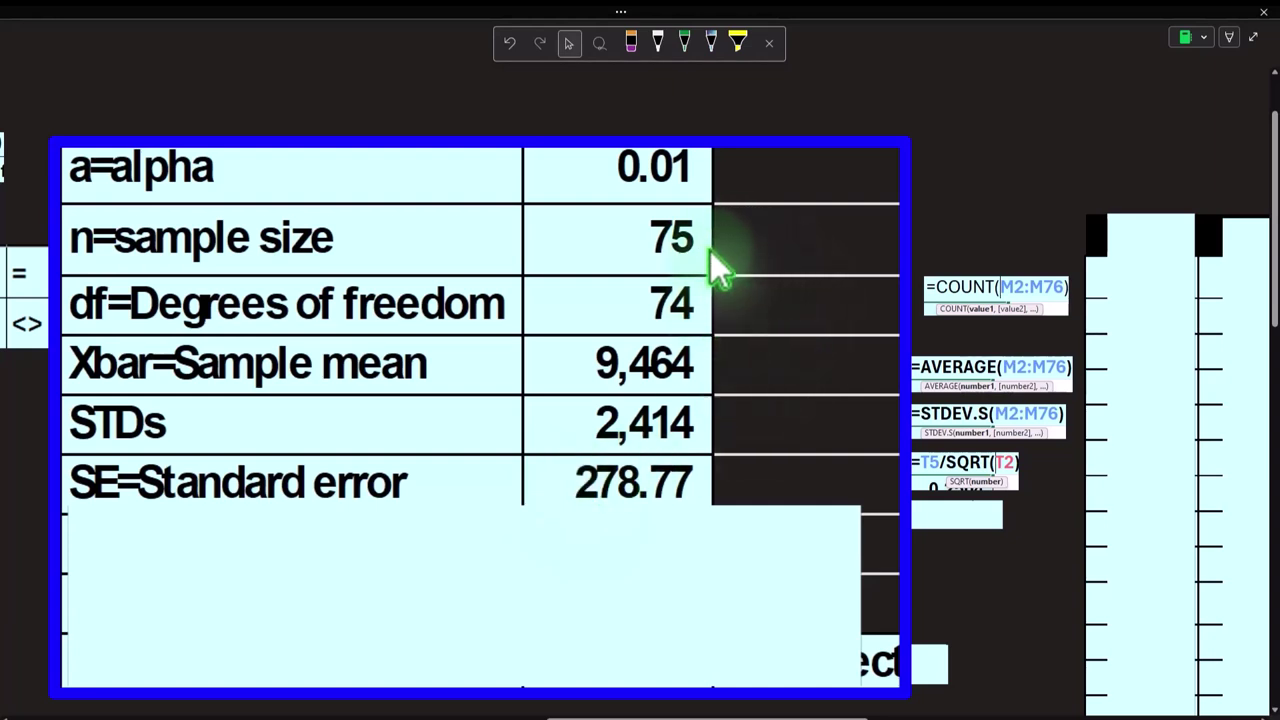
left_click(551, 645)
left_click_drag(464, 500, 461, 577)
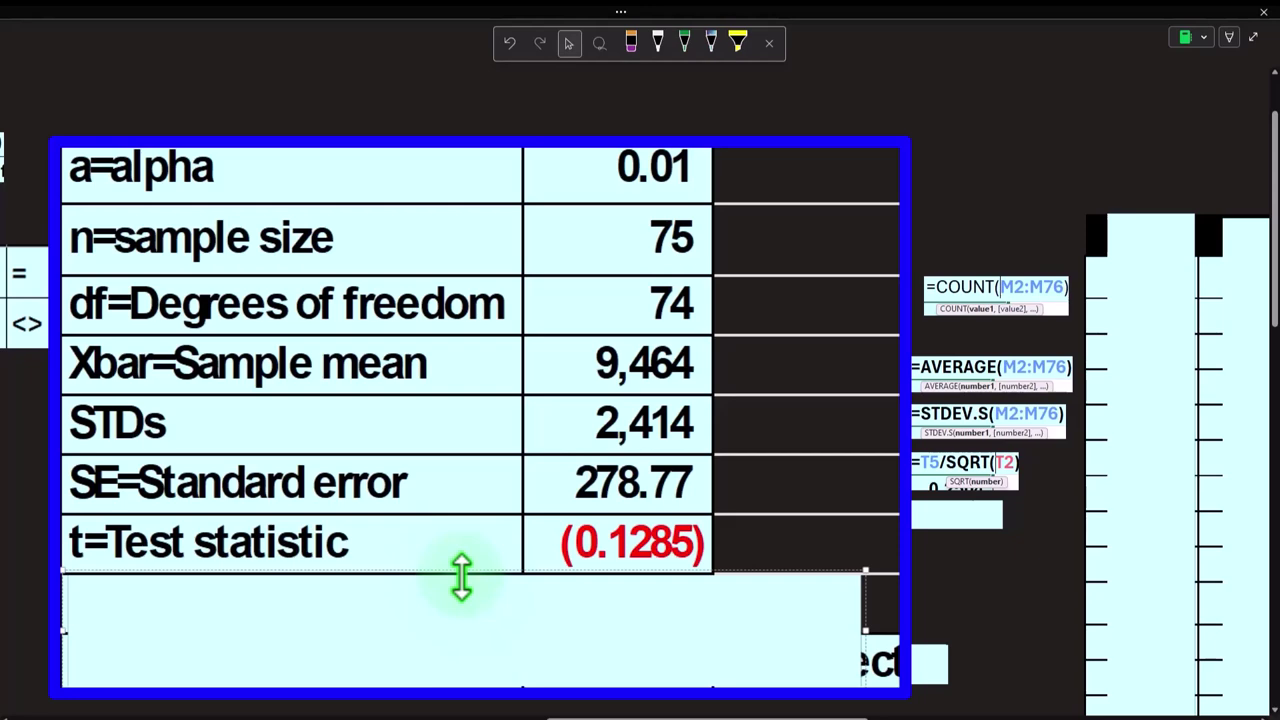
left_click_drag(651, 717, 1058, 717)
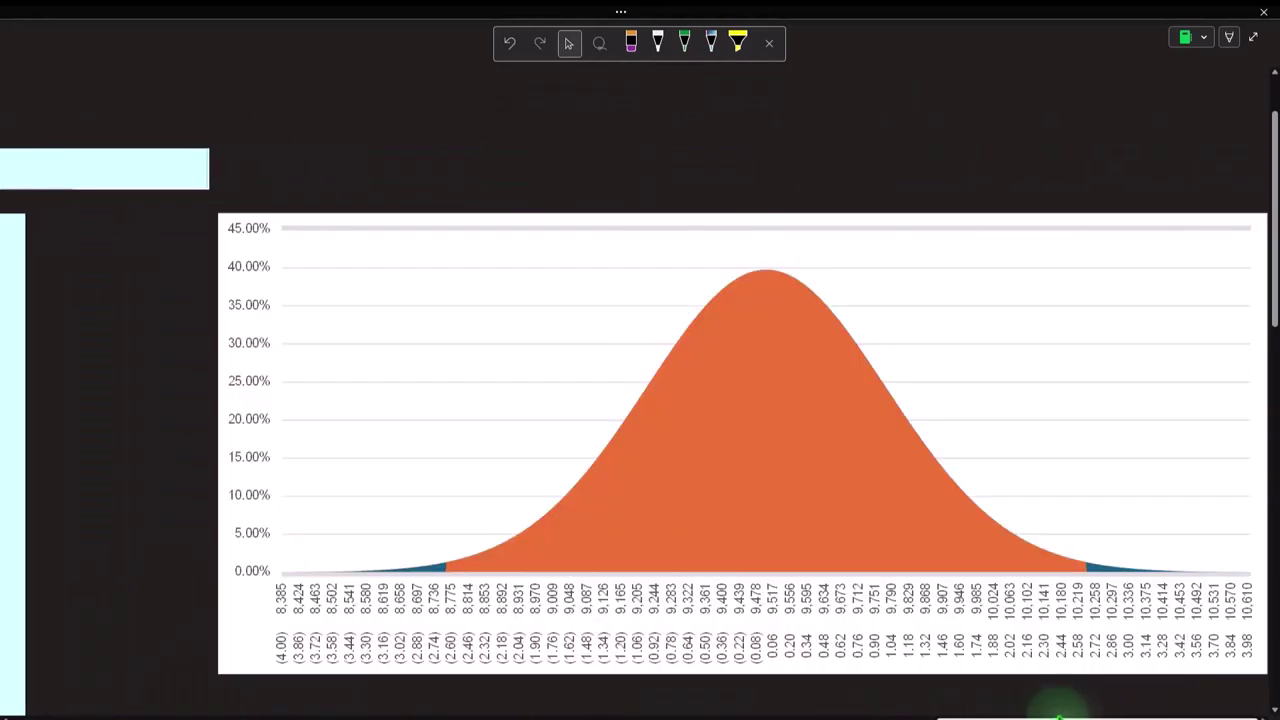
left_click(700, 595)
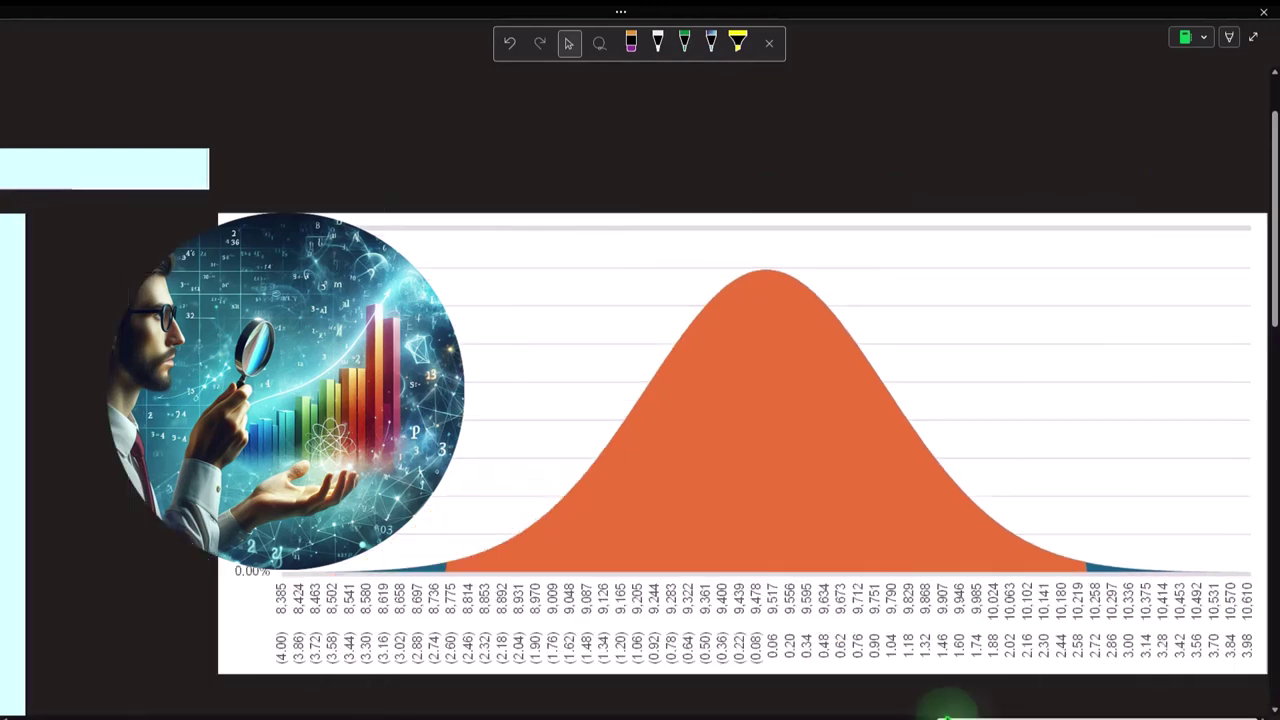
Step: Bring Calculator beside the statistics table and subtract the hypothesized mean of 9,500 from the sample mean of 9,464
left_click_drag(947, 718, 597, 717)
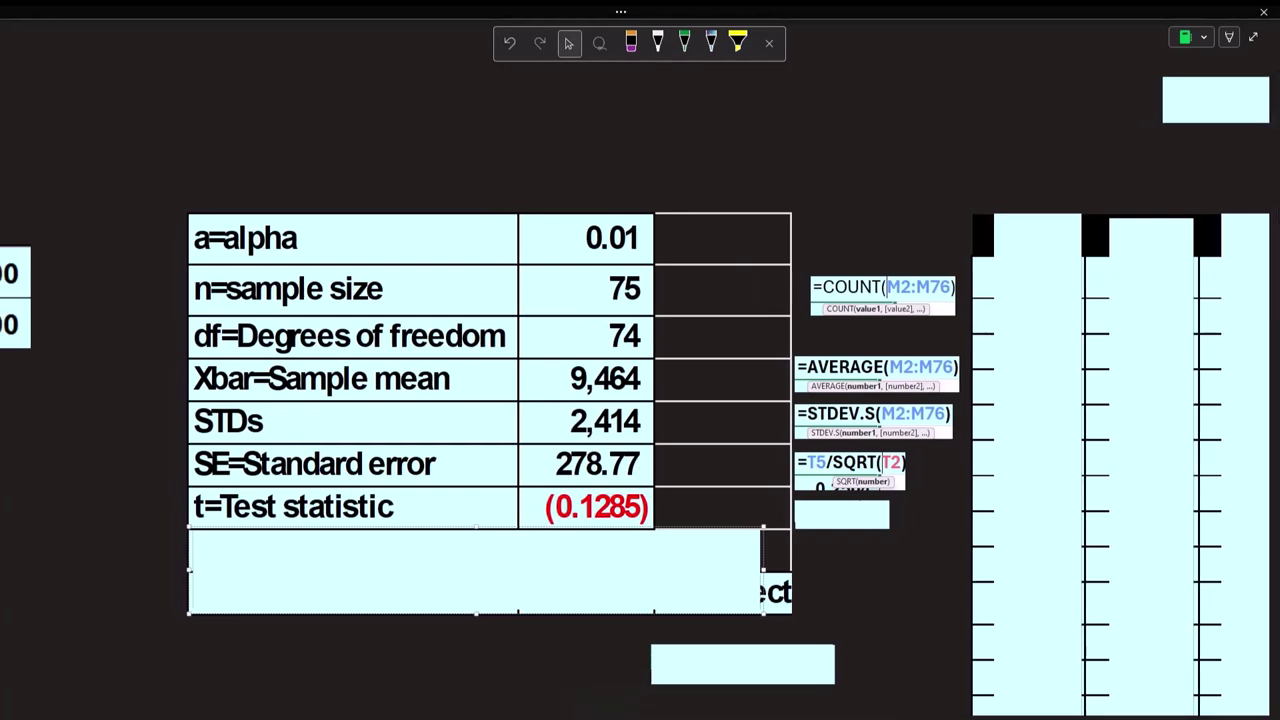
left_click_drag(1279, 400, 907, 230)
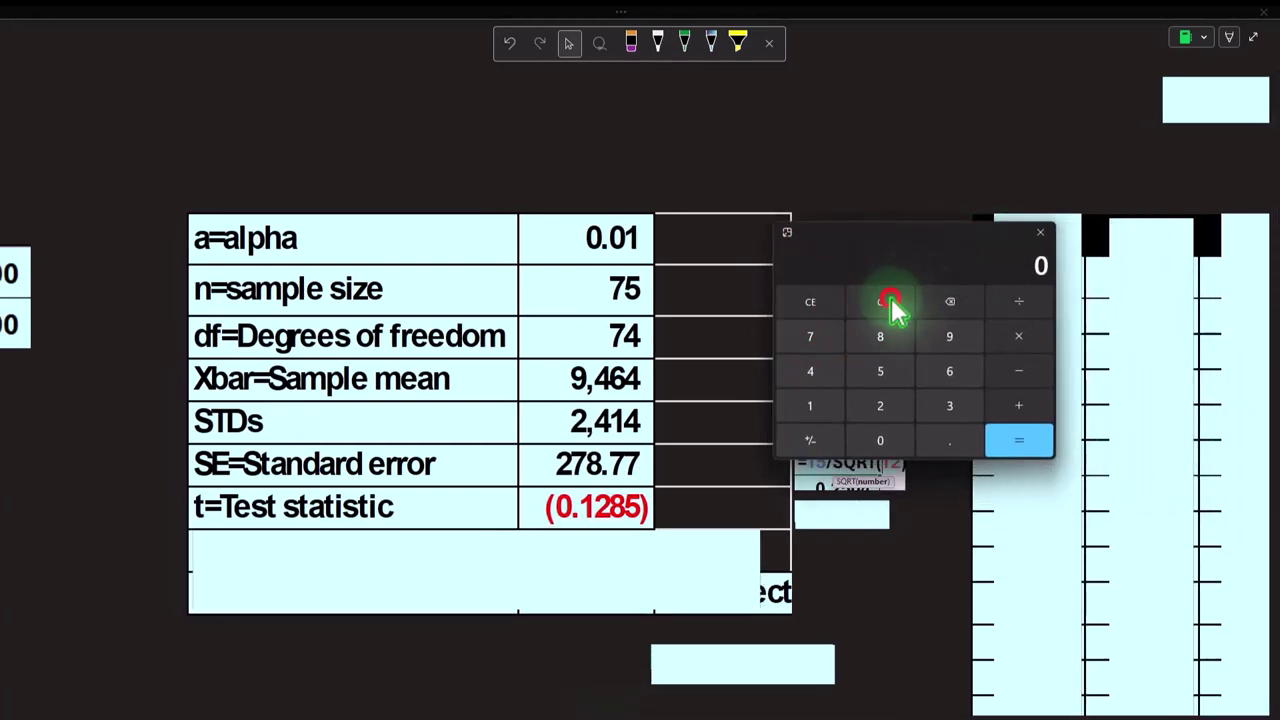
type("9464")
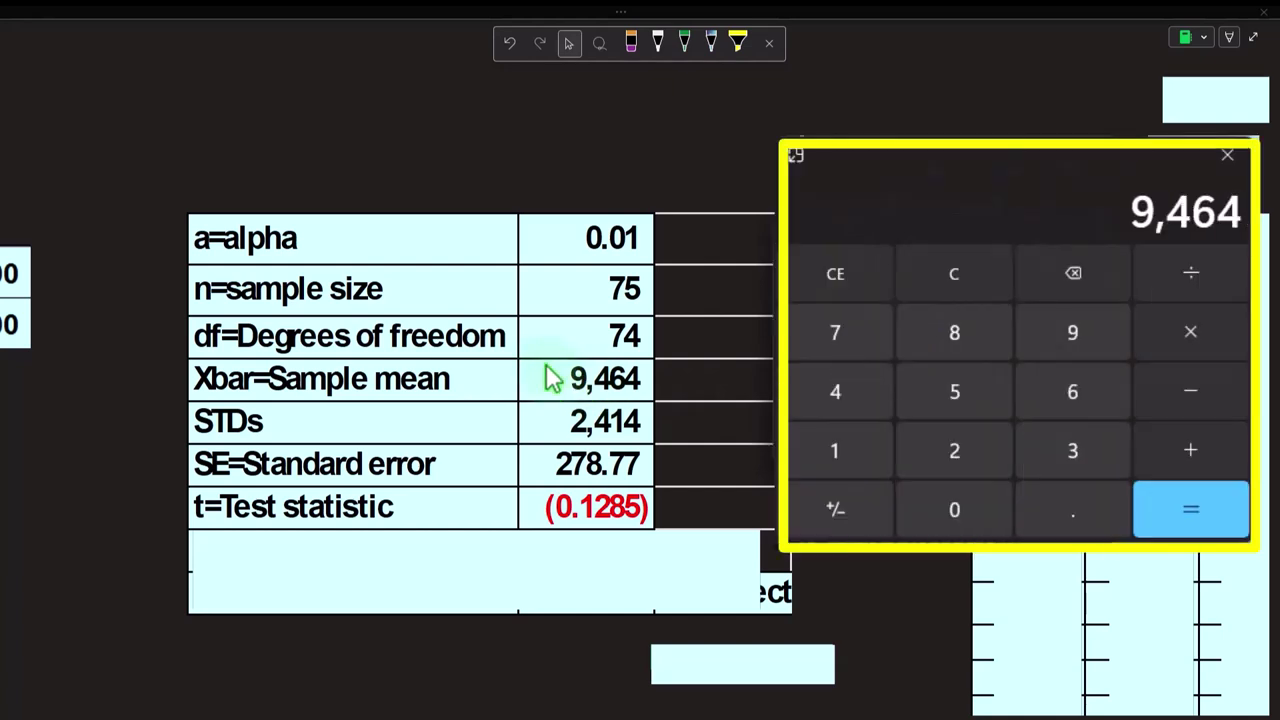
left_click(475, 697)
left_click_drag(742, 717, 613, 716)
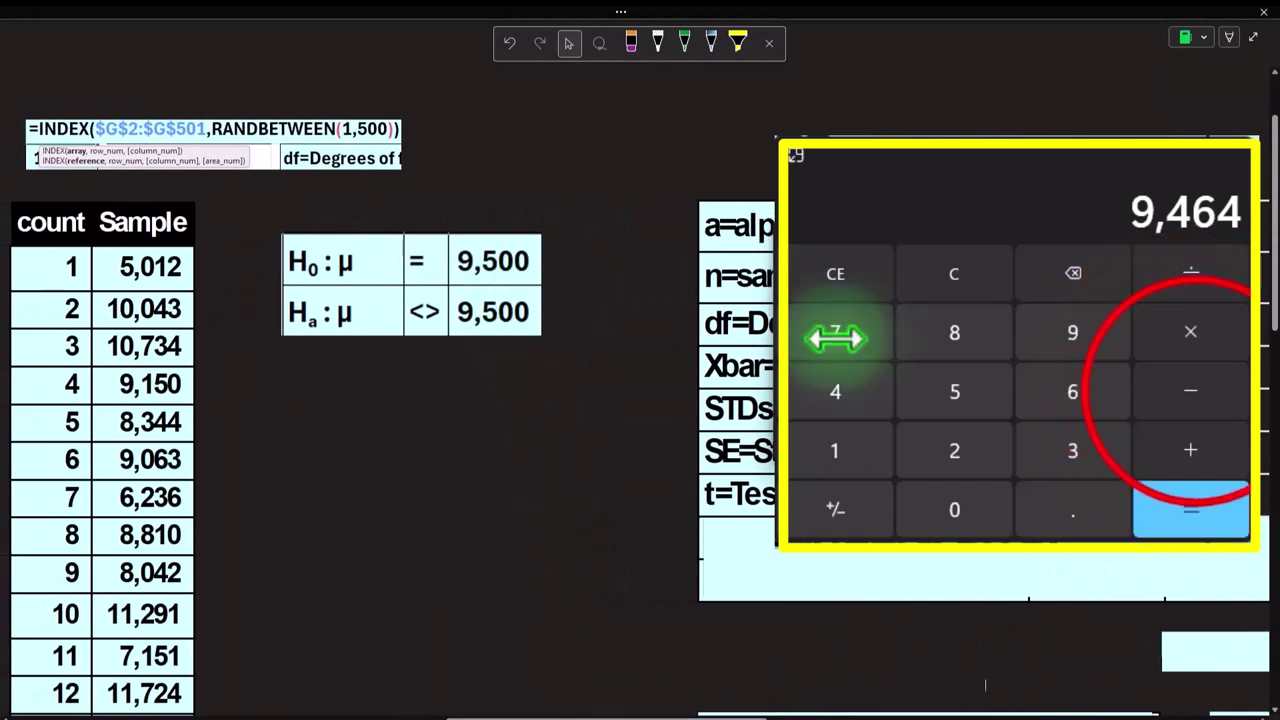
left_click(1190, 392)
type("9,500")
key("Return")
left_click(855, 705)
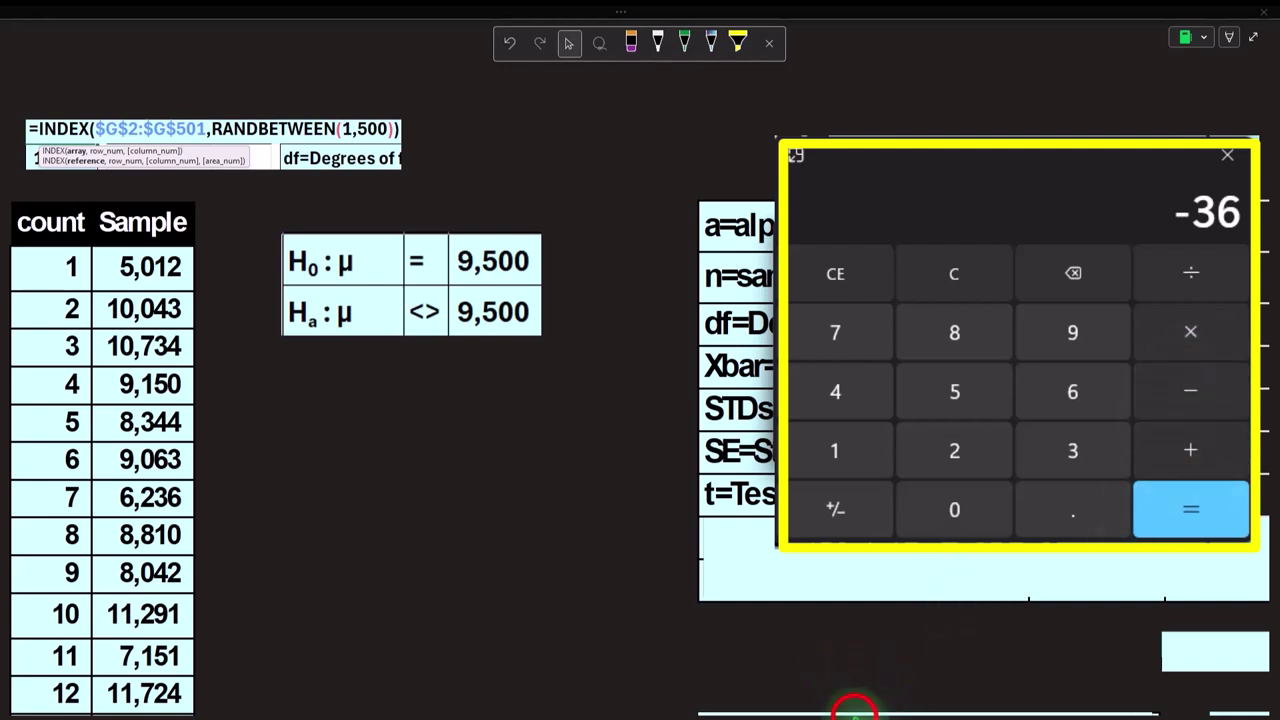
Step: Divide the calculated difference by the standard error of 278.77 and move Calculator away from the statistics table
left_click(858, 716)
left_click_drag(737, 716, 886, 716)
scroll(912, 712, "right", 5)
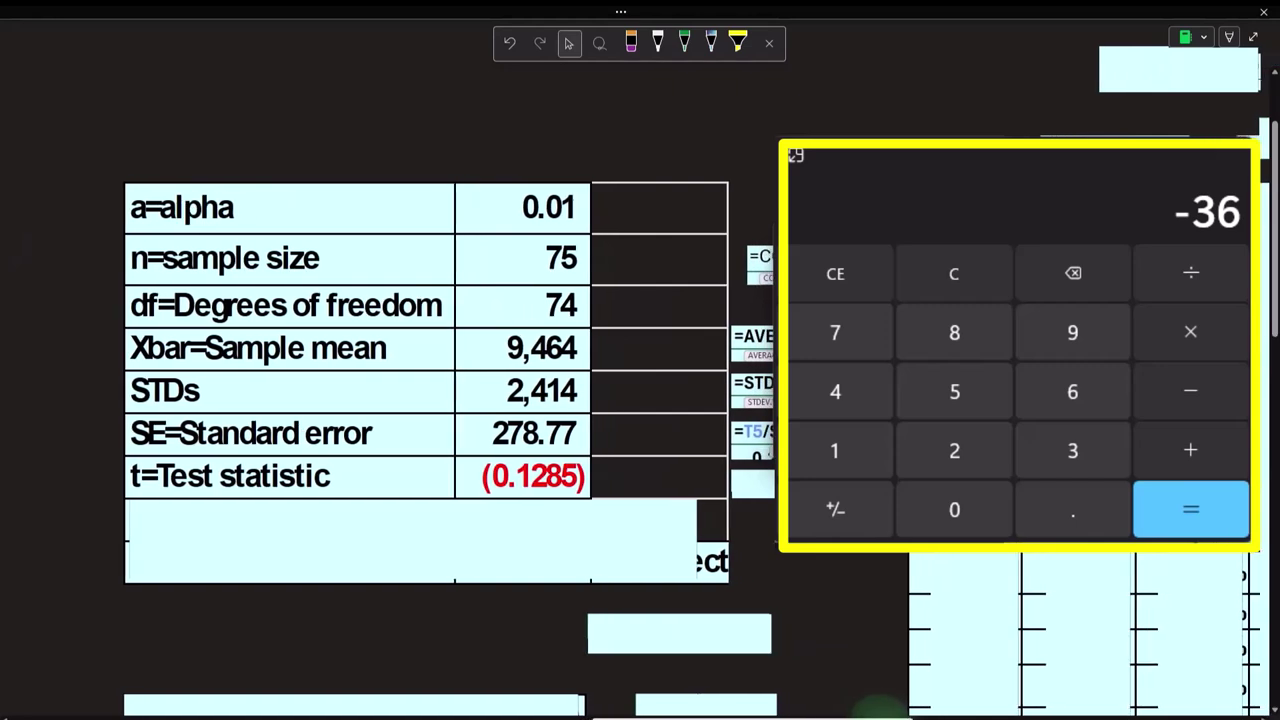
left_click(1204, 276)
left_click(1199, 278)
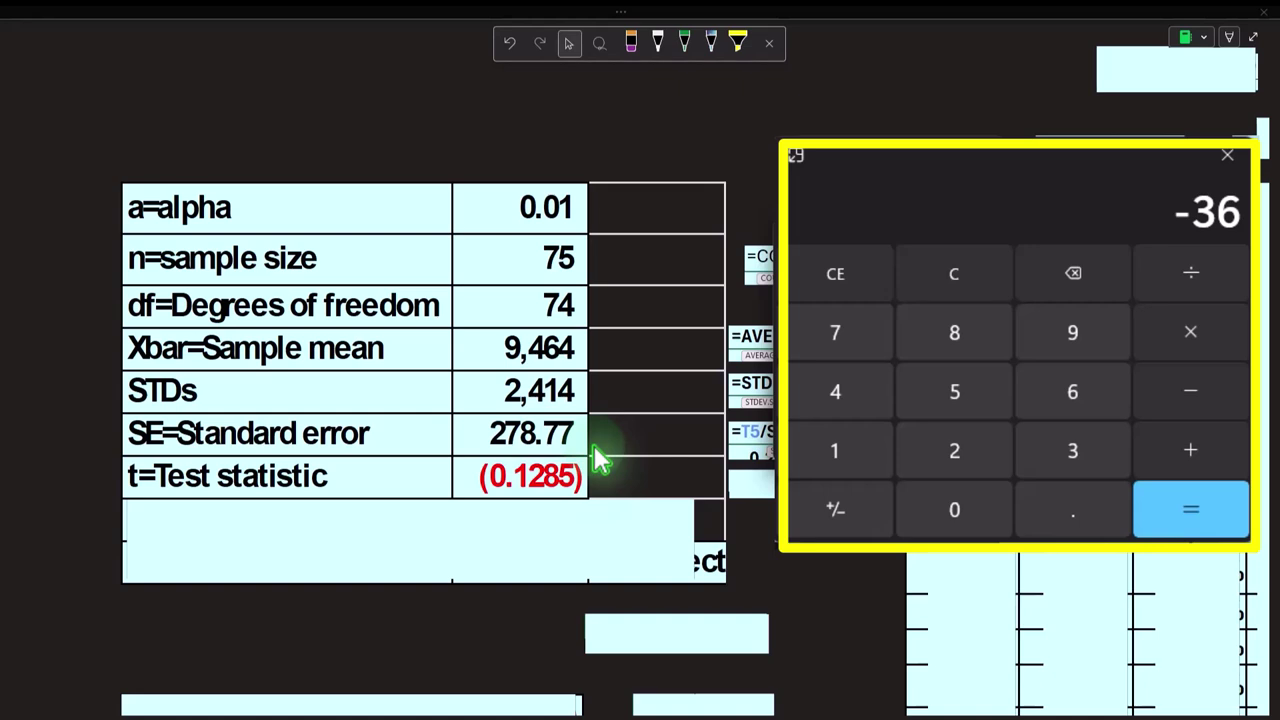
type("278.77")
key("Return")
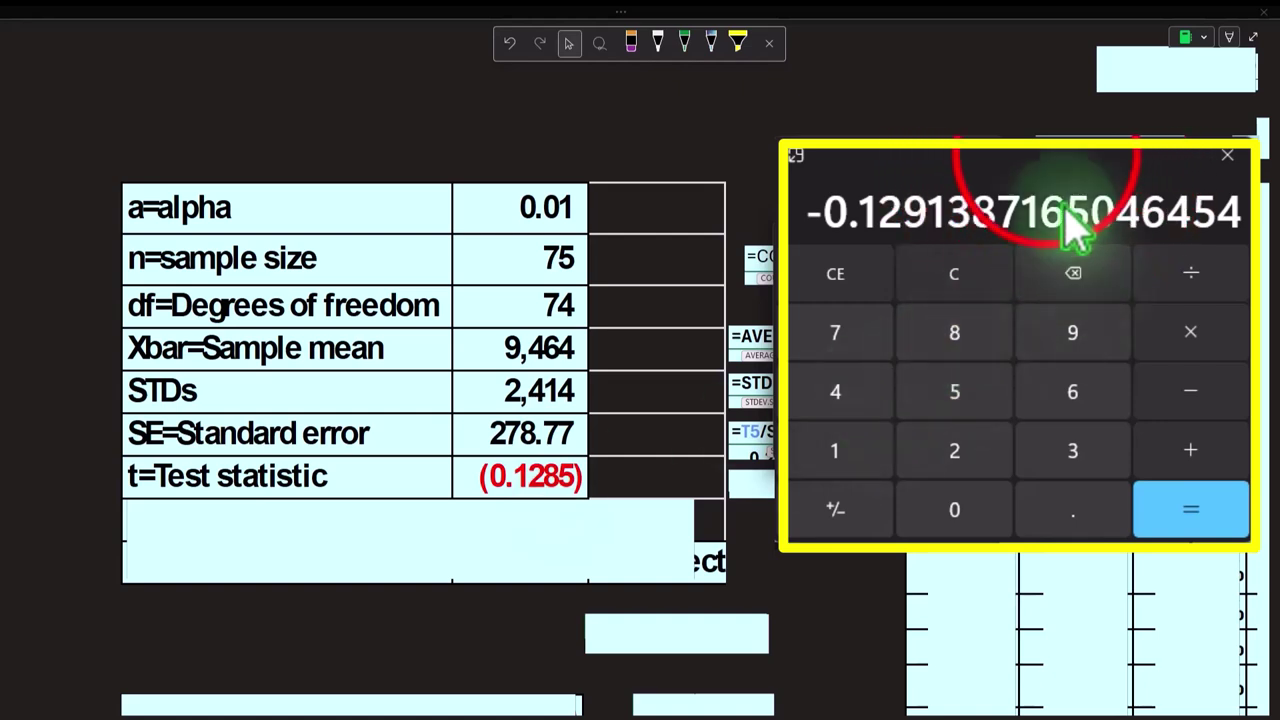
left_click_drag(1048, 157, 1278, 245)
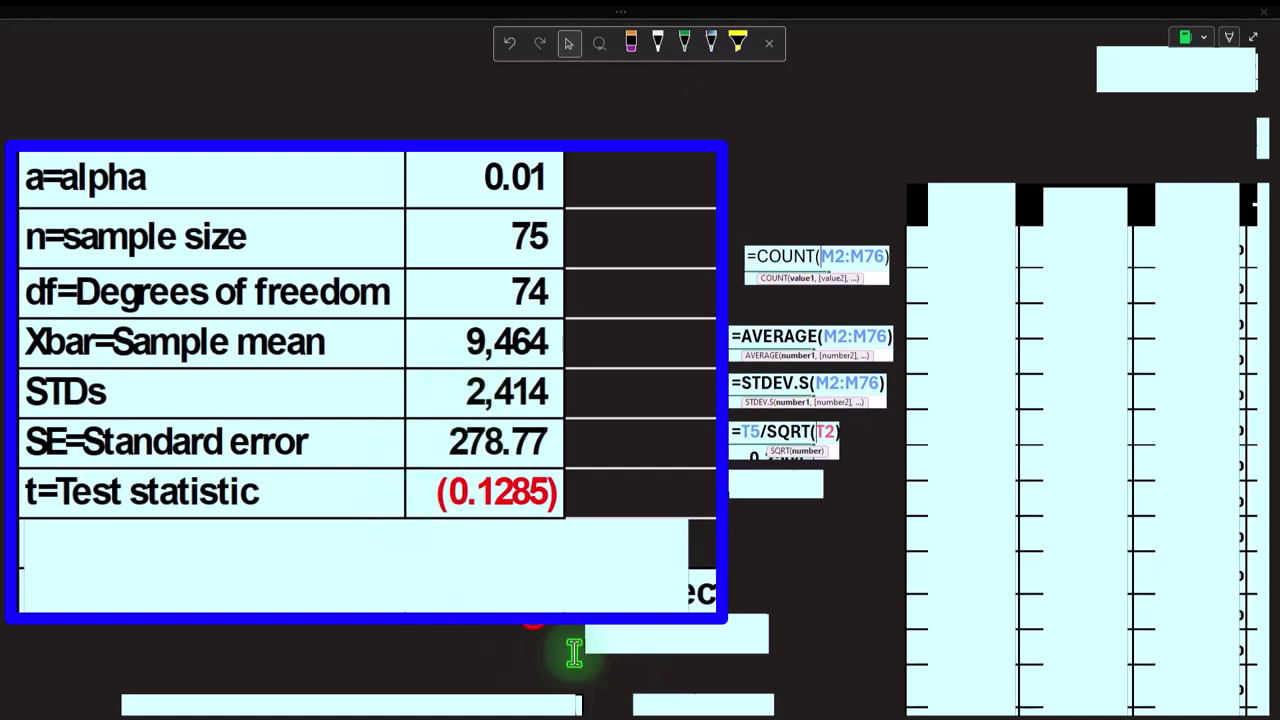
Step: Draw a vertical green pen line on the bell curve chart from the axis at about 9,150 up to the curve
left_click_drag(668, 717, 500, 712)
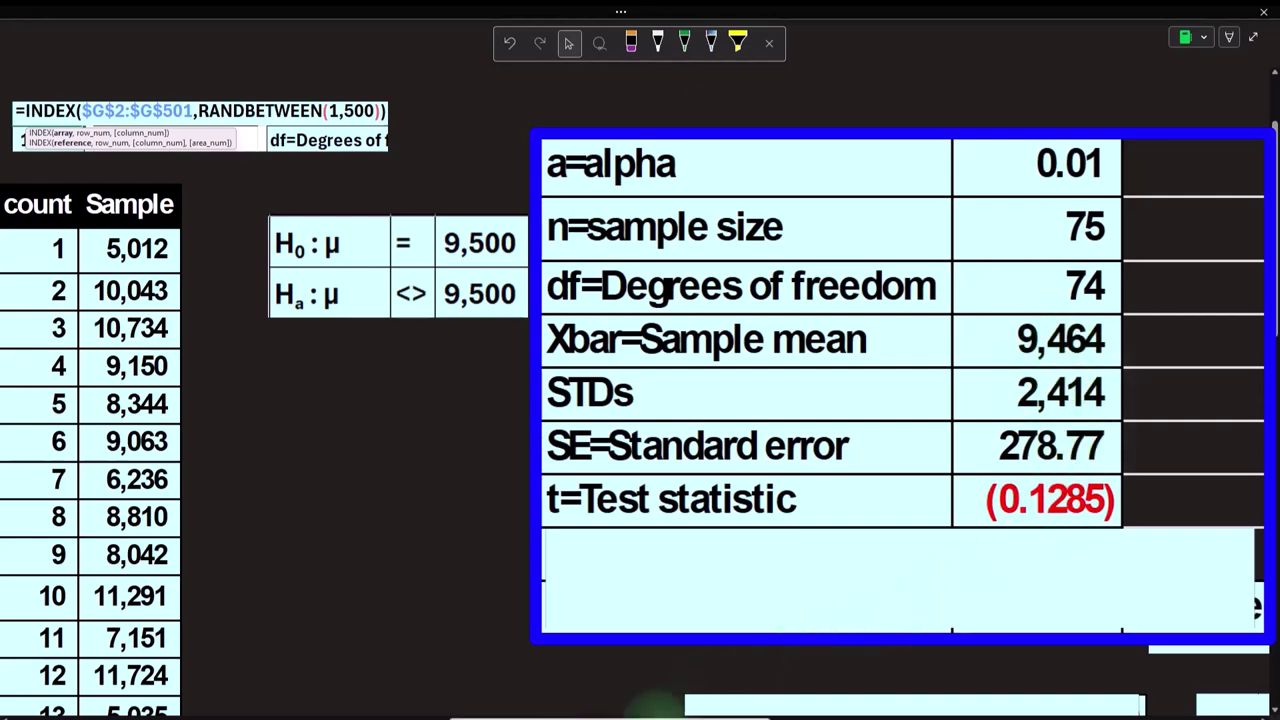
left_click(651, 702)
left_click_drag(651, 702, 1114, 700)
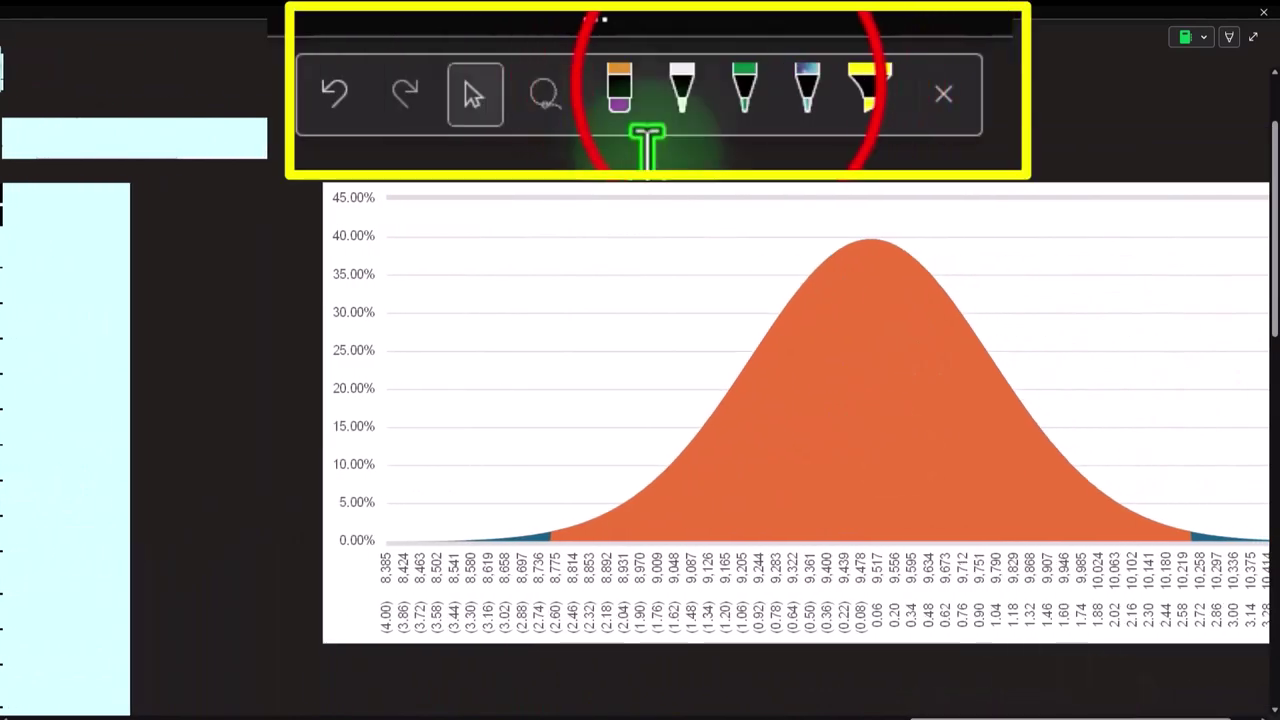
left_click(684, 42)
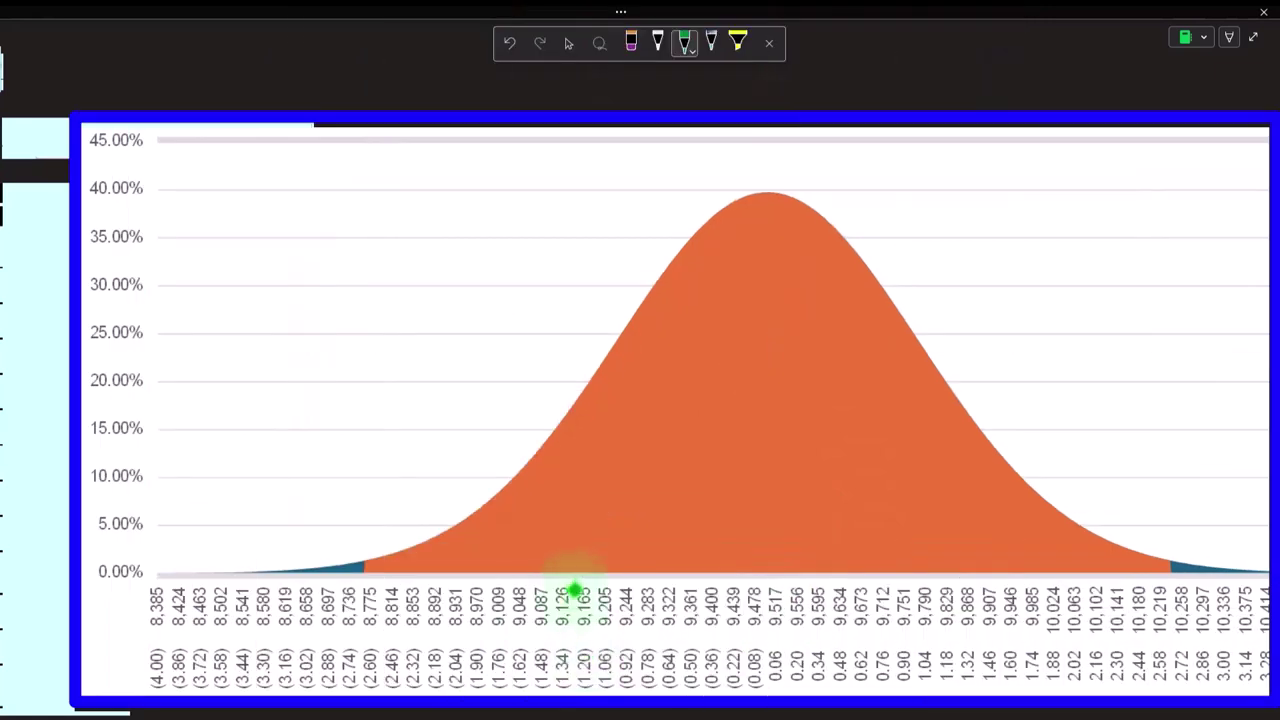
left_click_drag(575, 575, 577, 408)
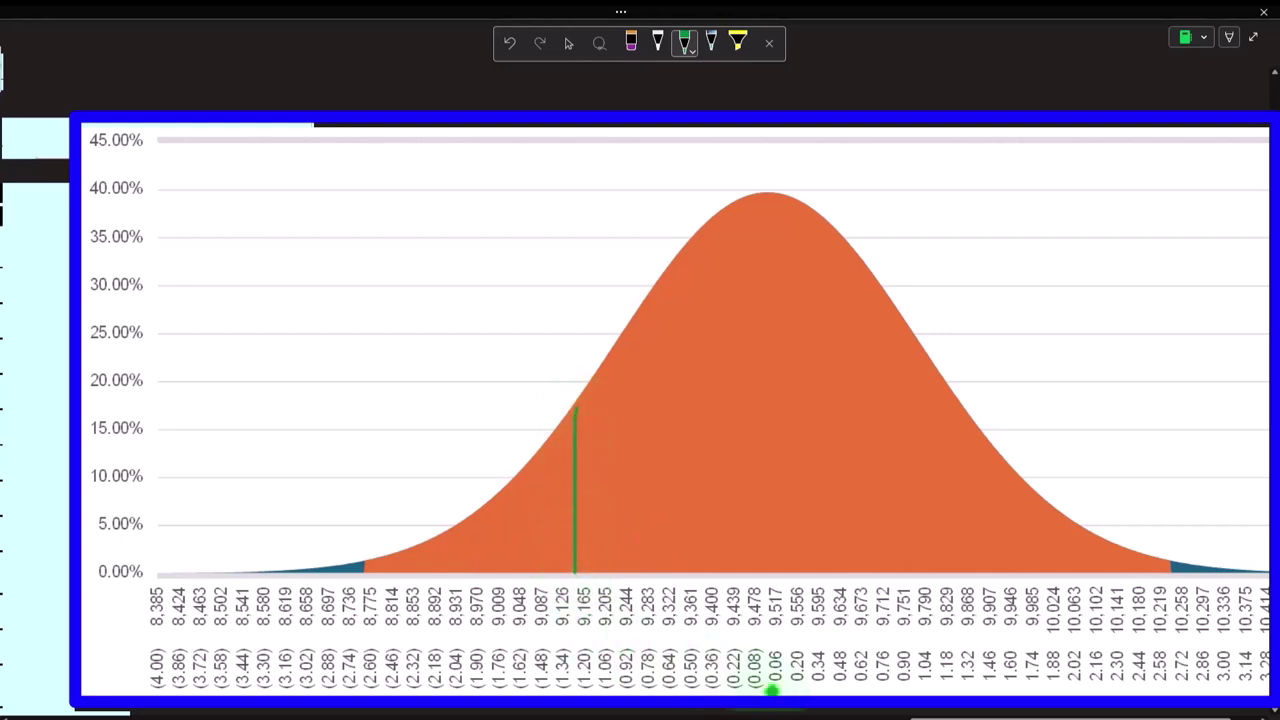
Step: Replace the green line with a vertical one at about 9,464 on the bell curve, and compare it with the test statistic row
left_click_drag(988, 717, 660, 717)
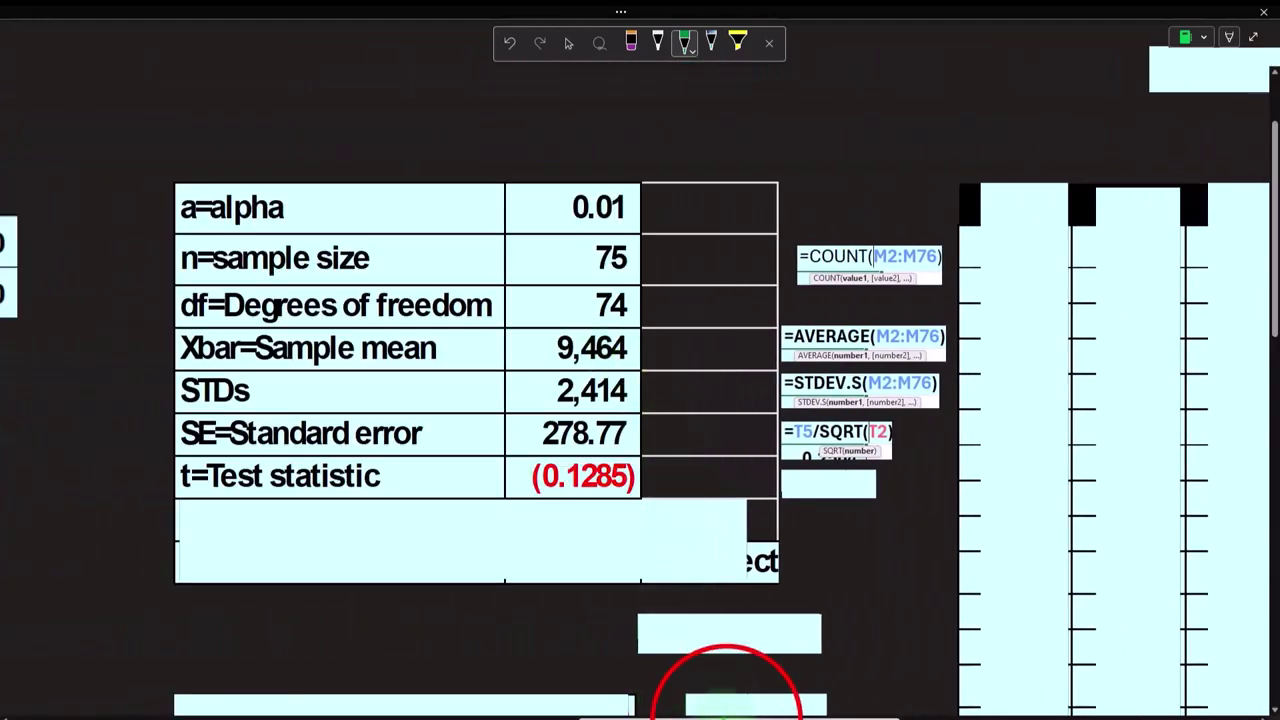
left_click_drag(726, 717, 1061, 717)
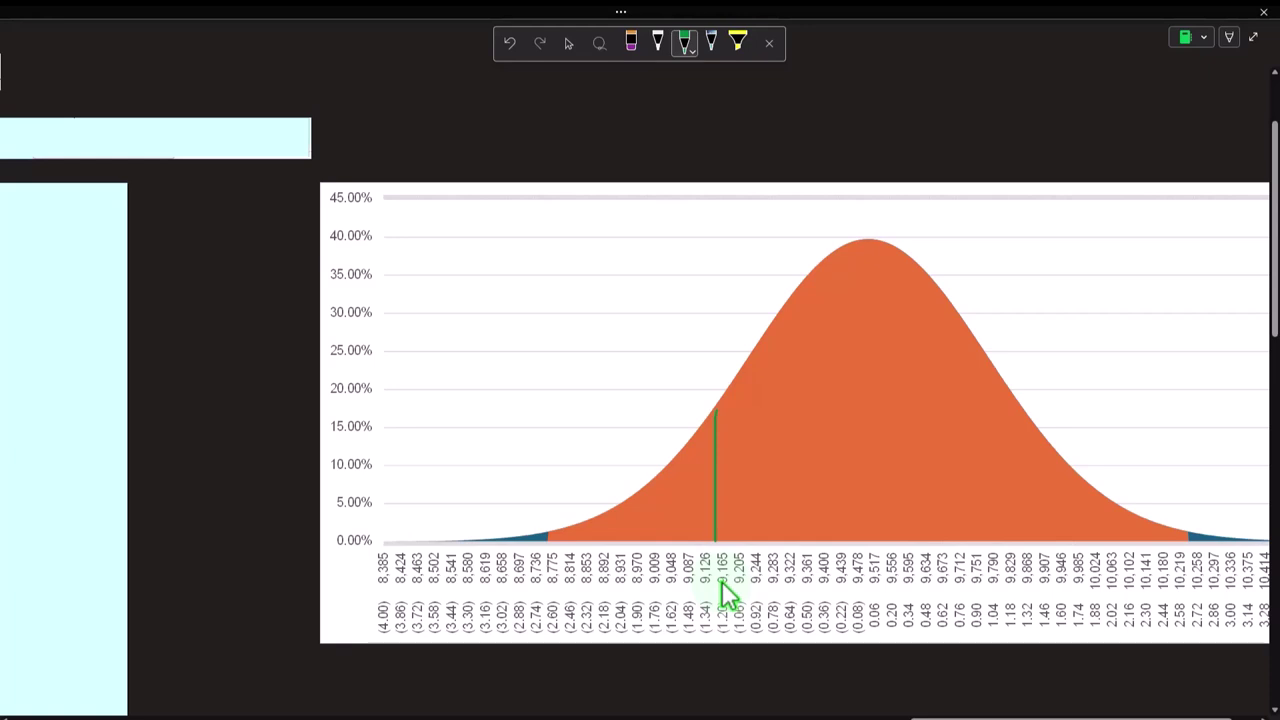
key("ctrl+Page_Down")
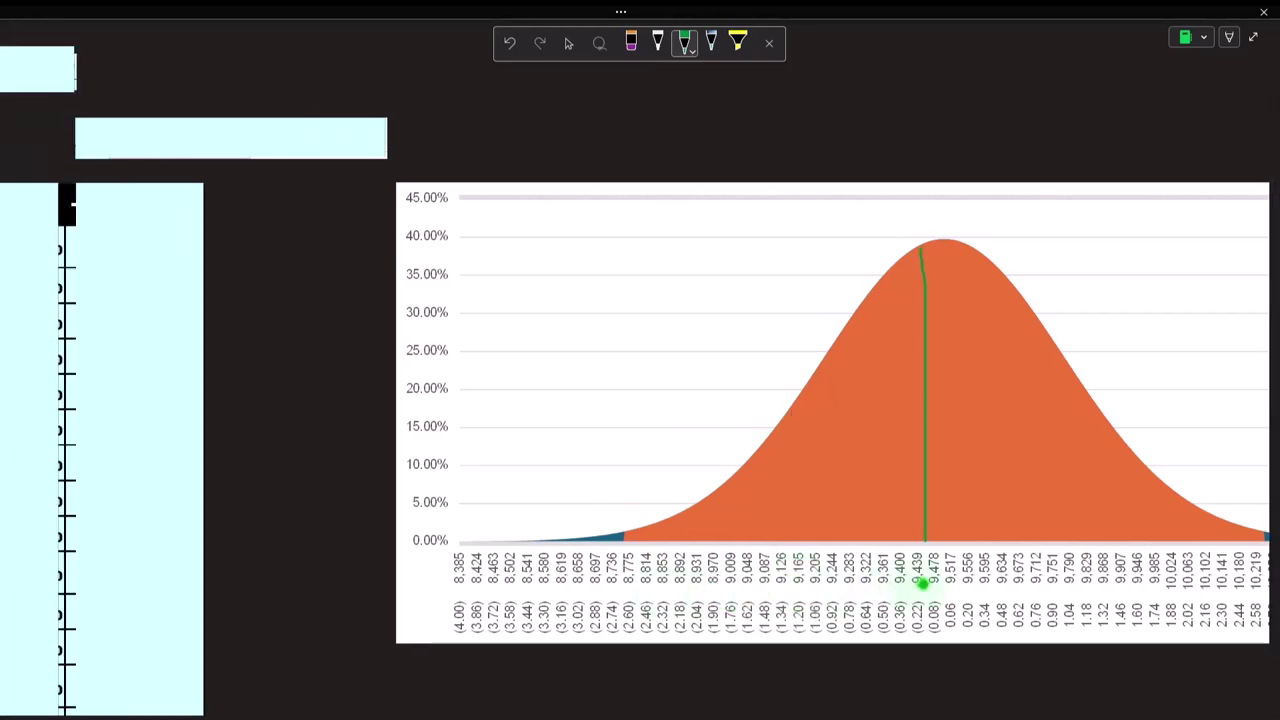
key("Right")
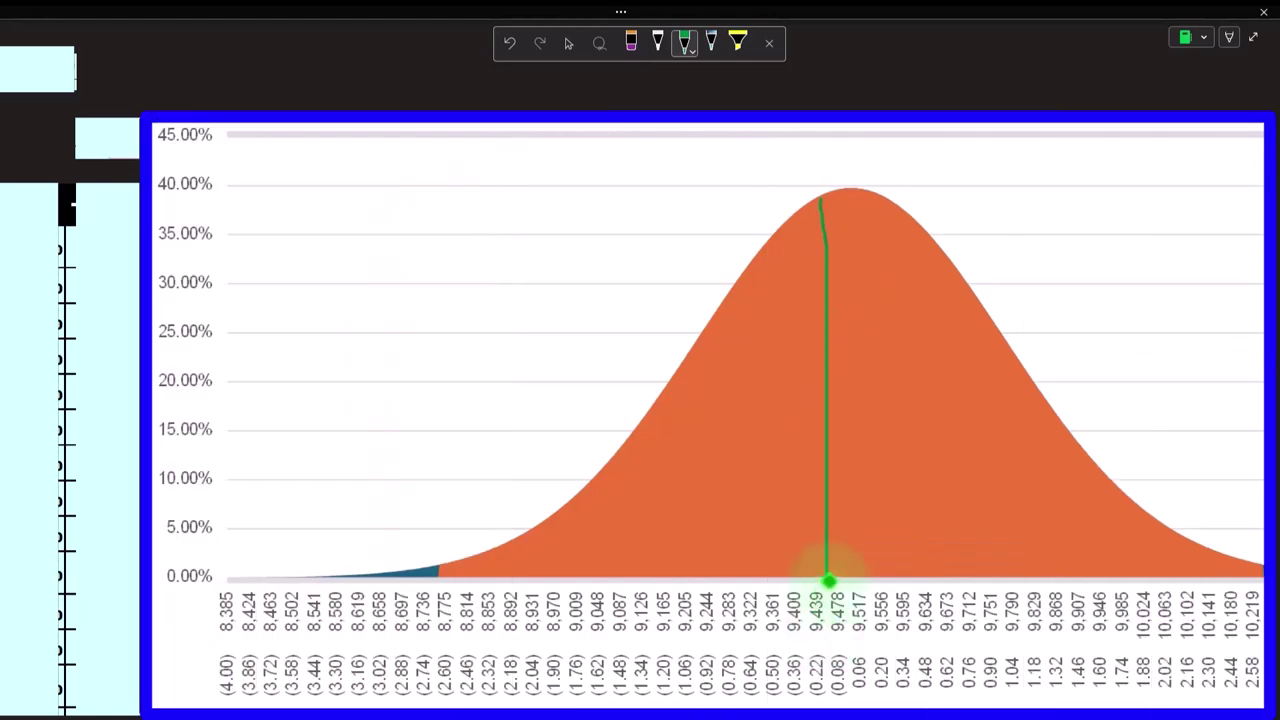
left_click(857, 698)
left_click_drag(790, 716, 572, 716)
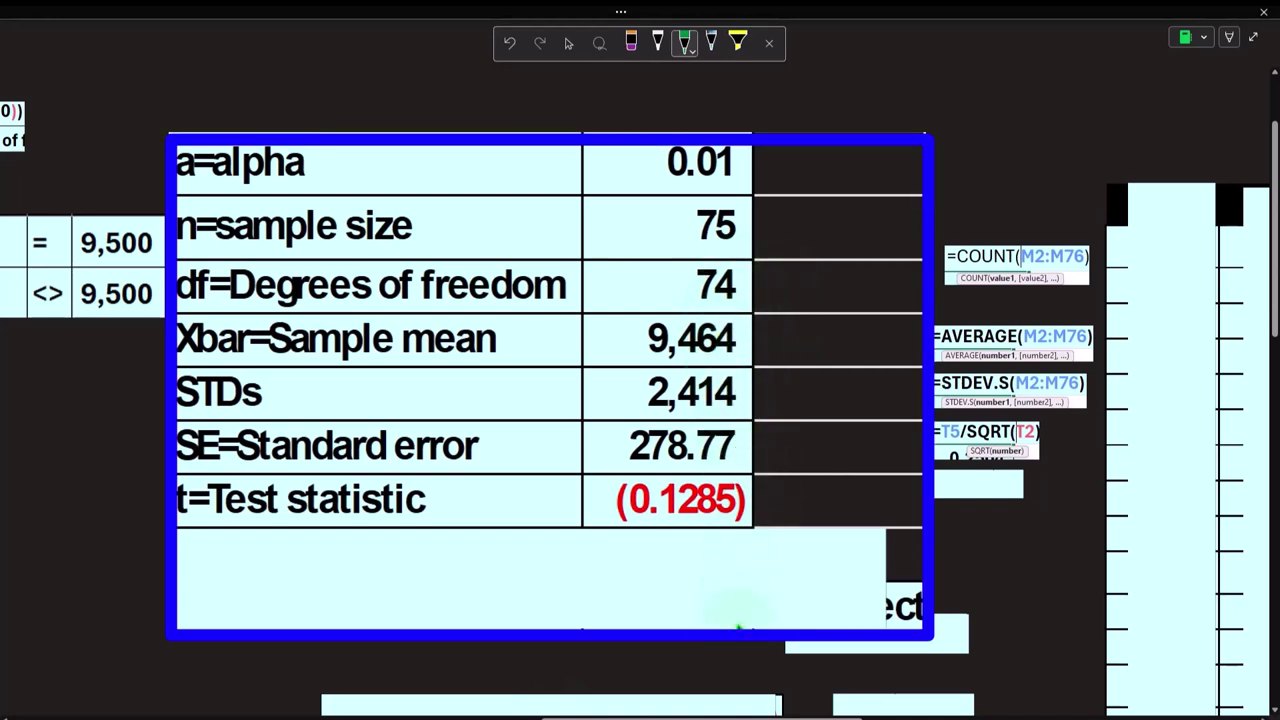
left_click(806, 700)
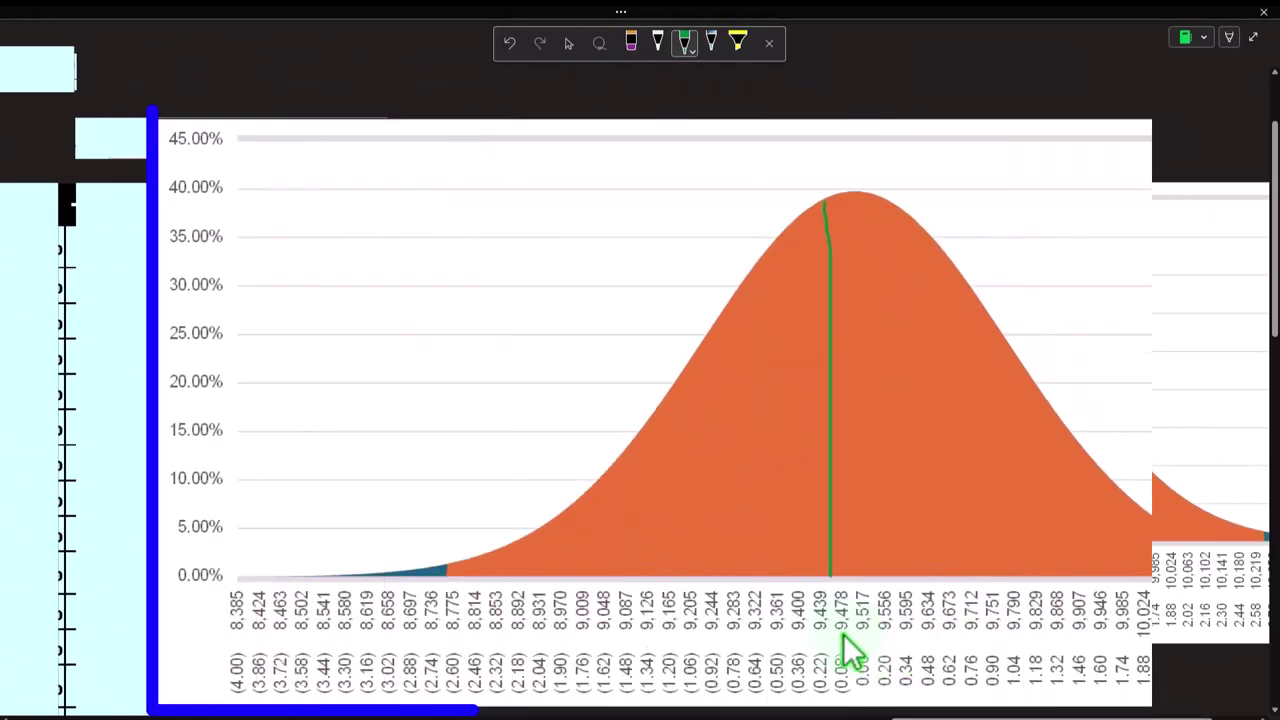
left_click(840, 578)
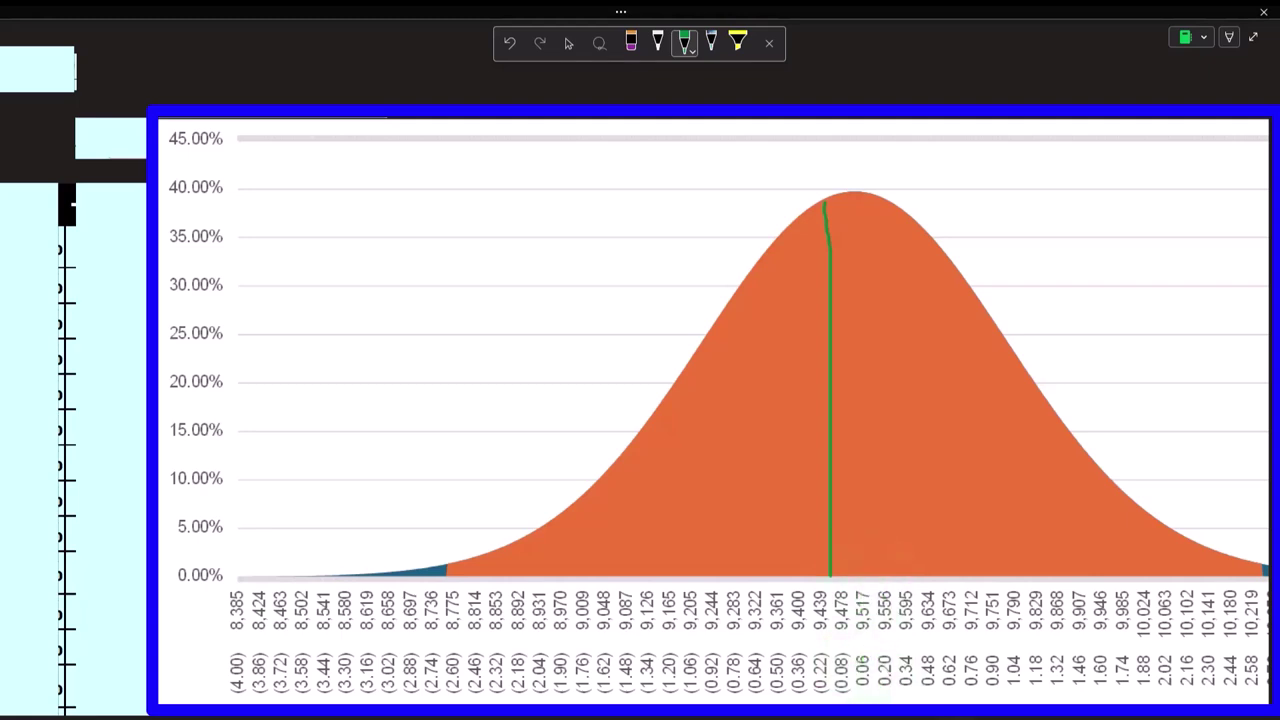
left_click_drag(905, 718, 943, 718)
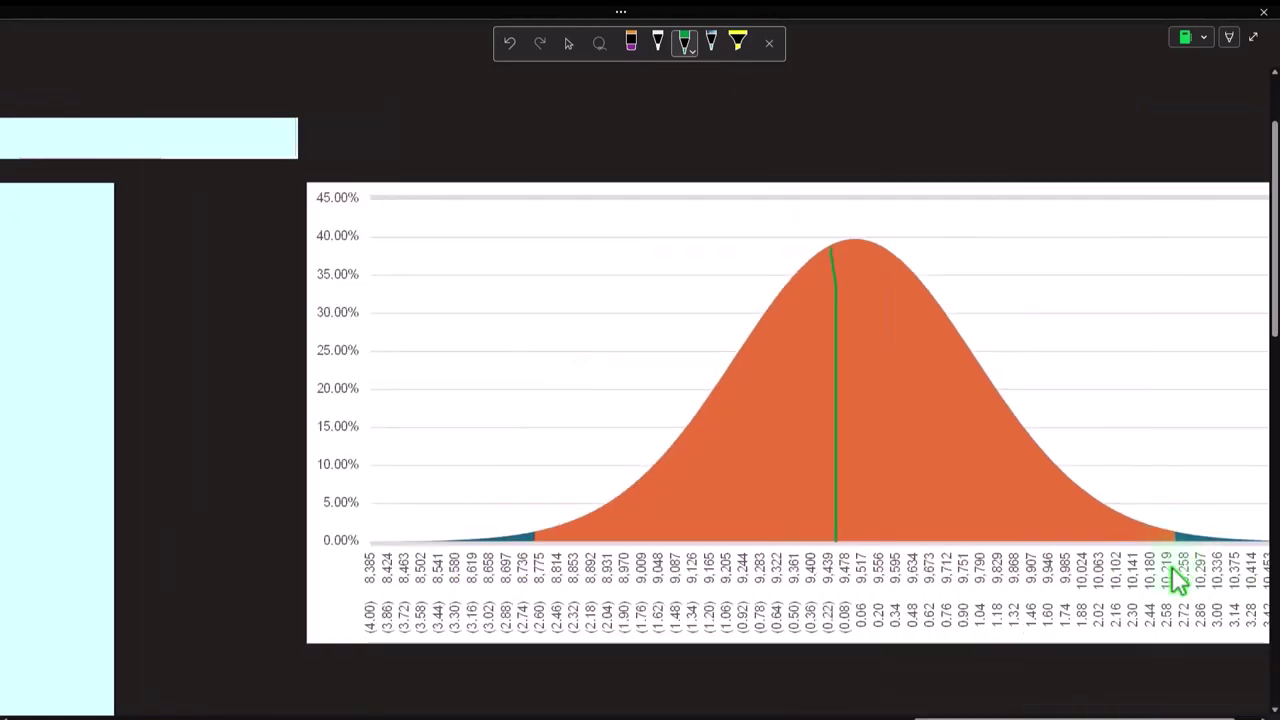
Step: Delete the remaining cover shape at the foot of the statistics table to expose the P-value row
left_click_drag(1025, 718, 685, 718)
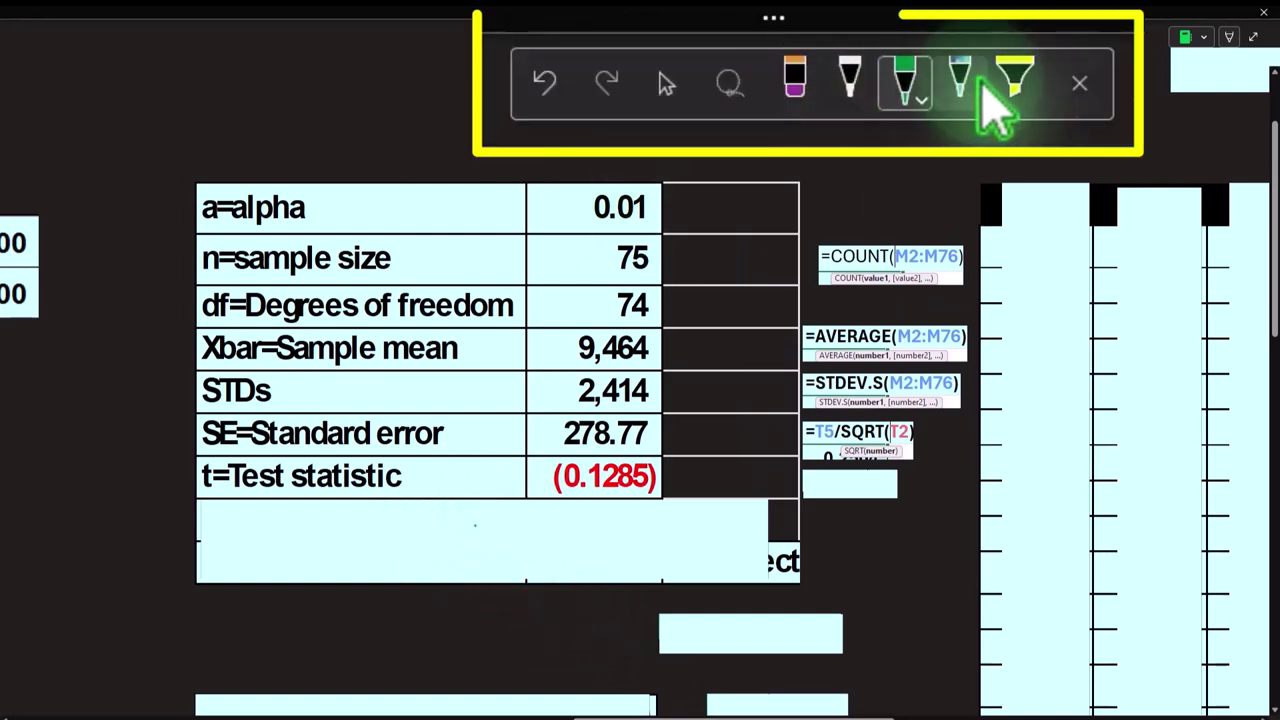
left_click(797, 85)
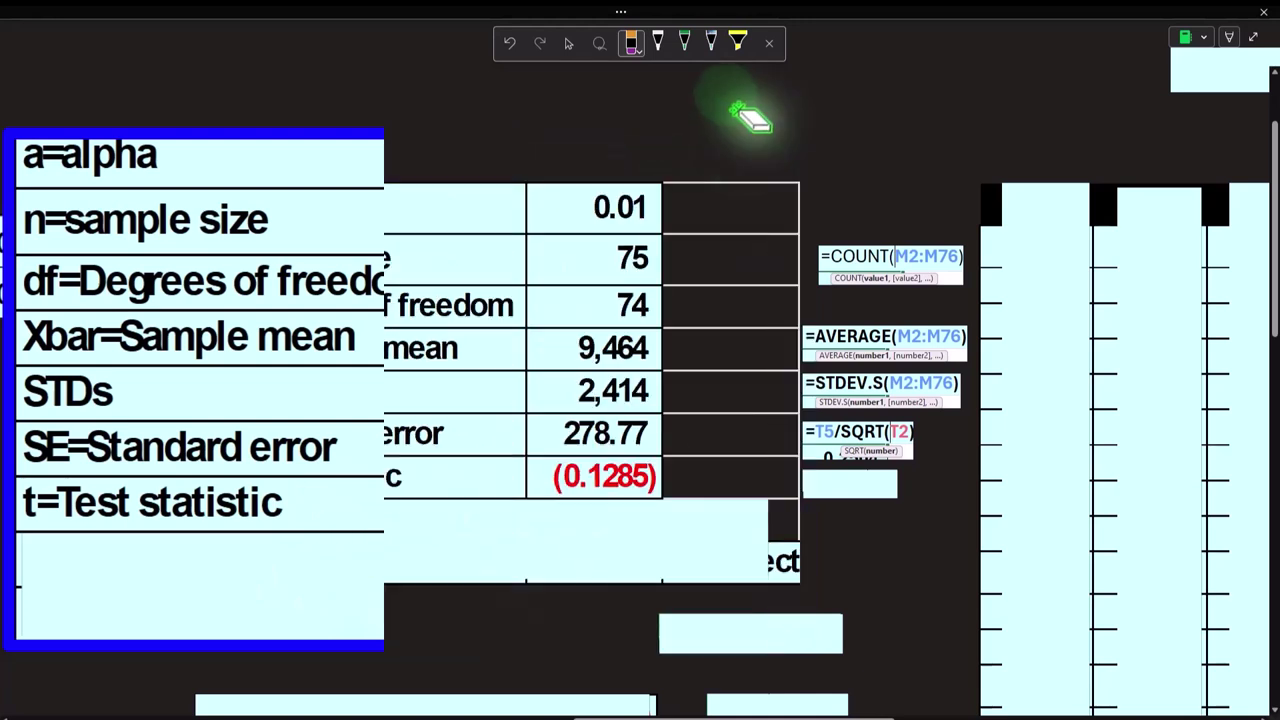
left_click(650, 80)
left_click(406, 577)
left_click(368, 563)
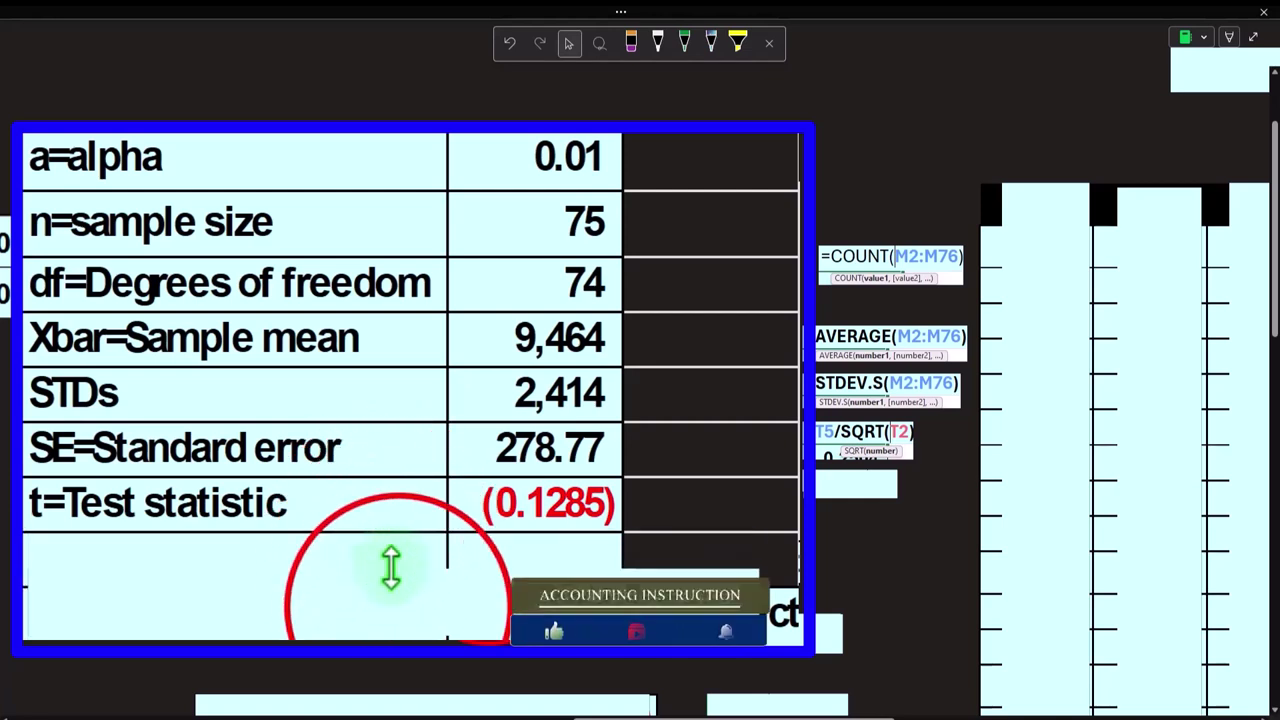
key("Delete")
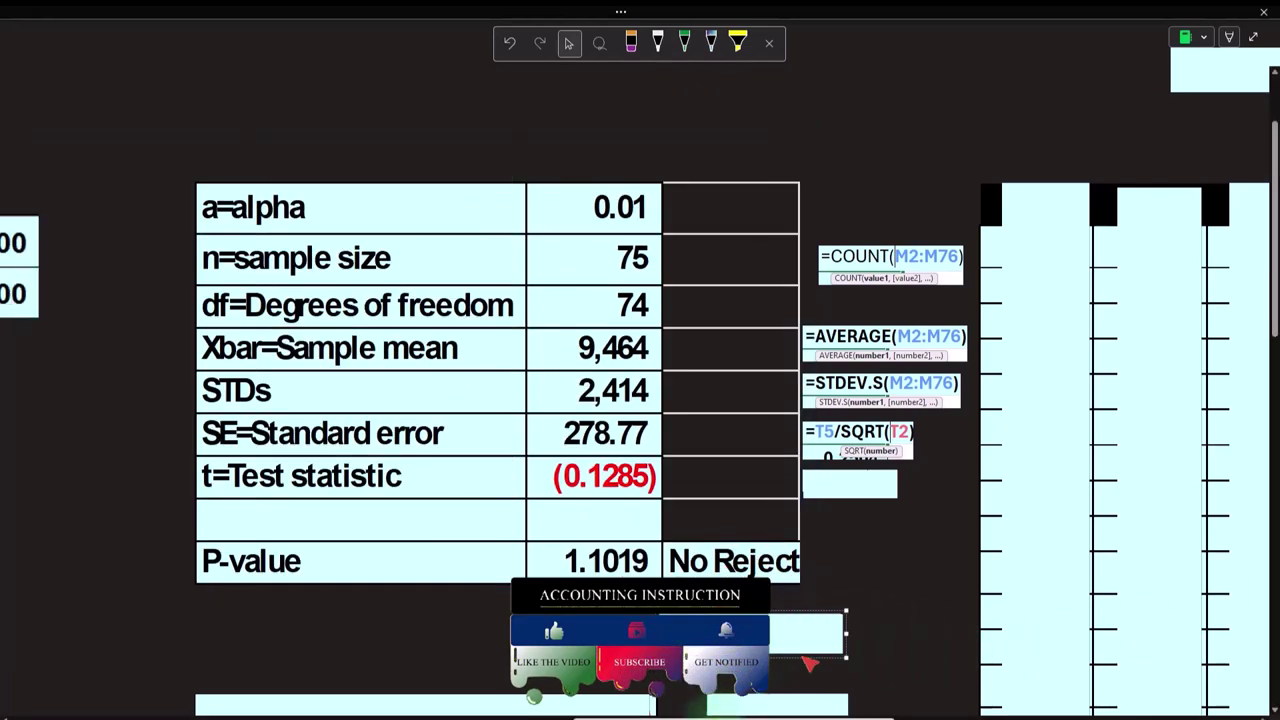
Step: Compare the P-value row with the marked bell curve and its tails, and uncover the T.DIST formula below the table
scroll(640, 360, "right", 1)
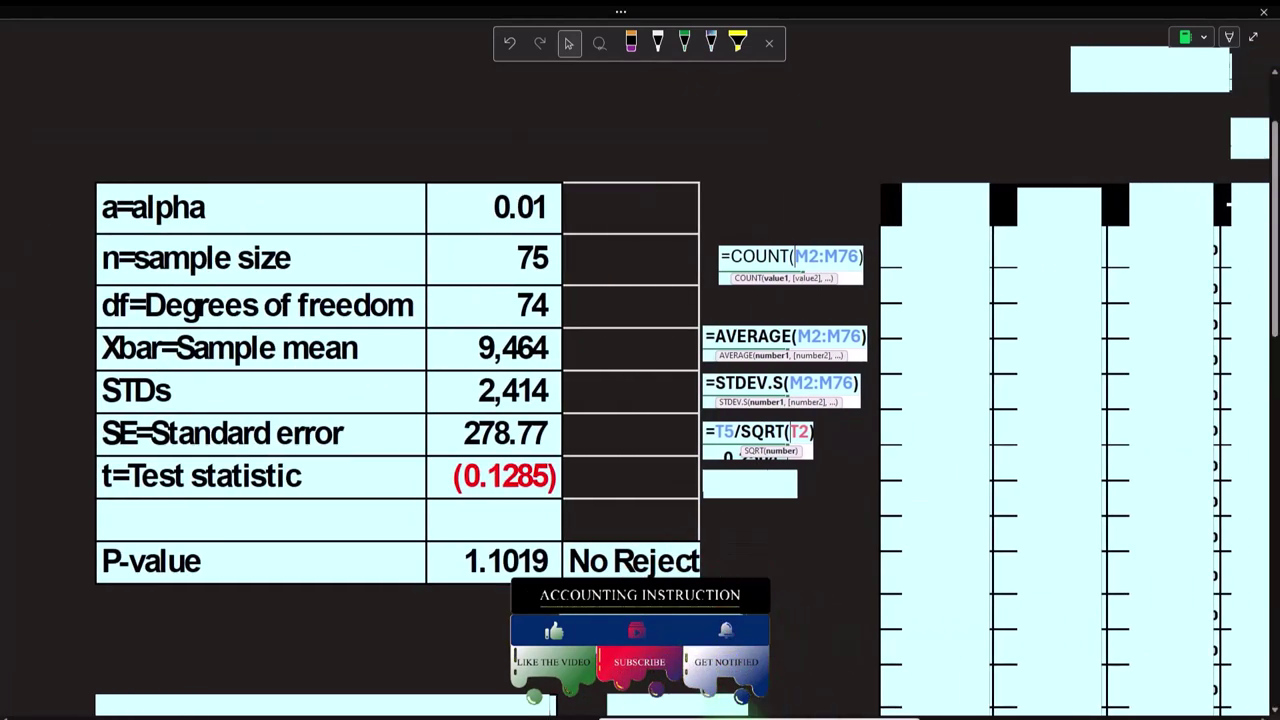
left_click_drag(742, 717, 1098, 717)
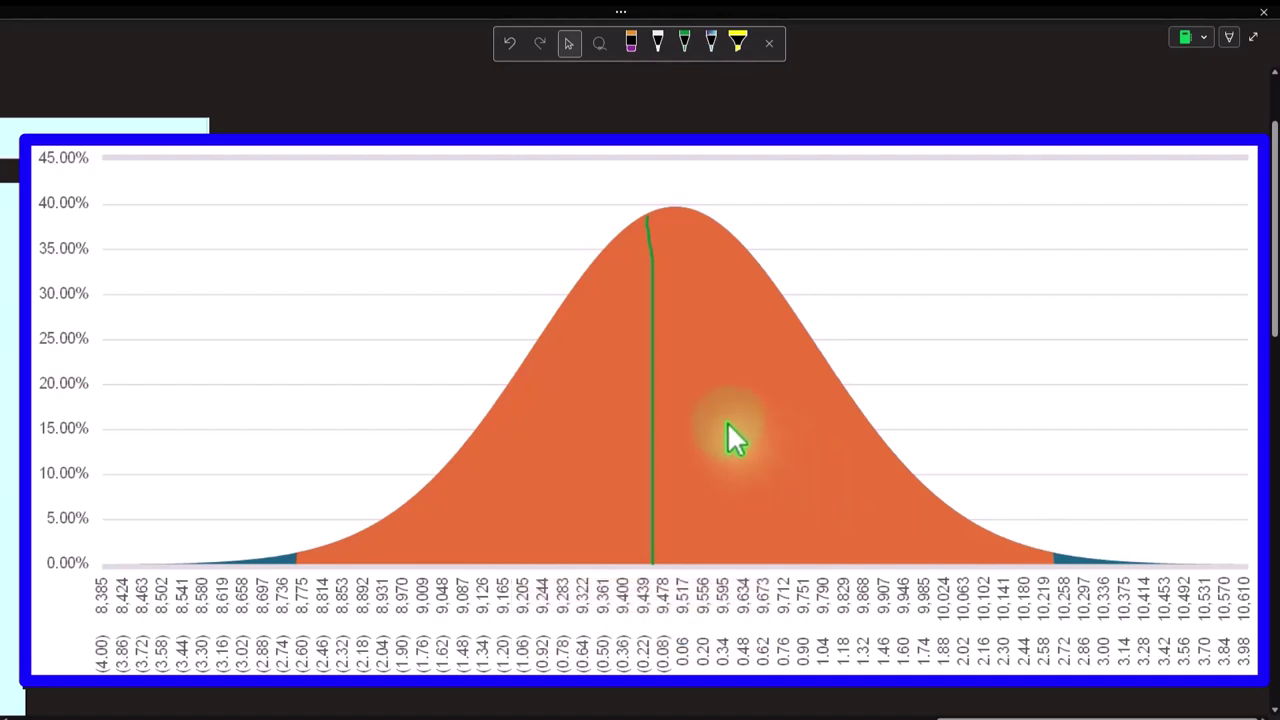
left_click_drag(650, 536, 643, 562)
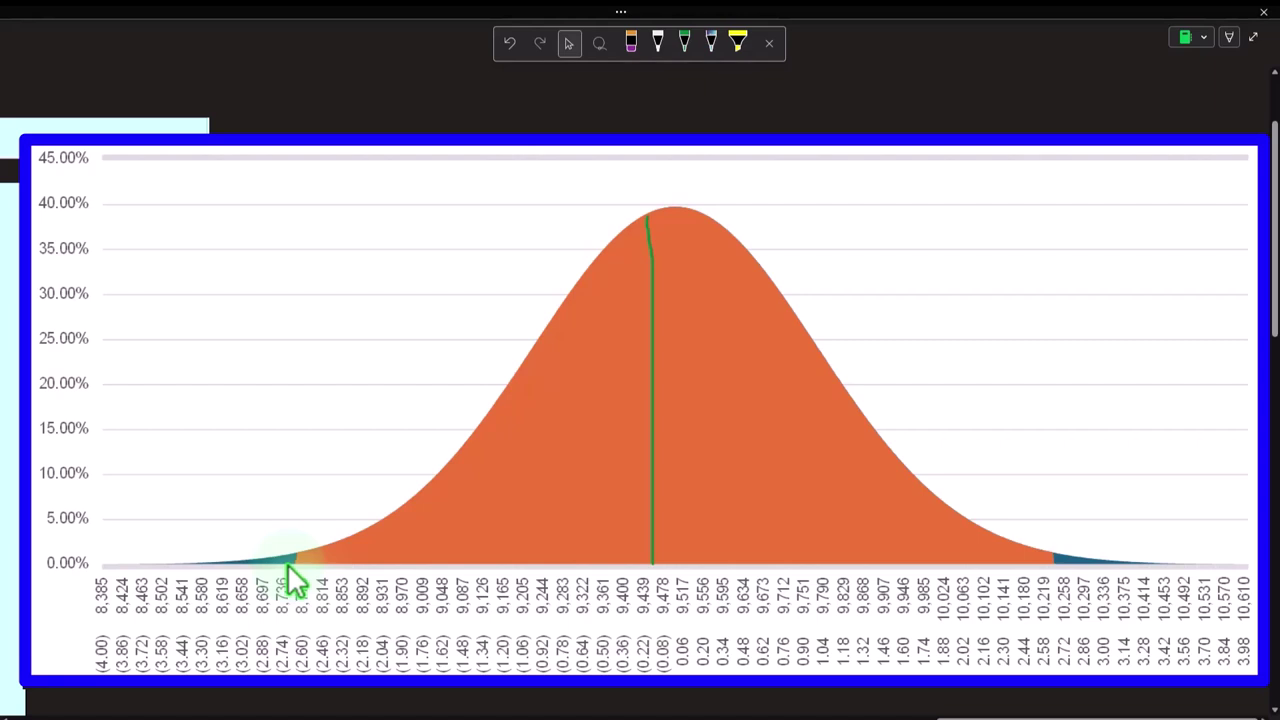
left_click(976, 710)
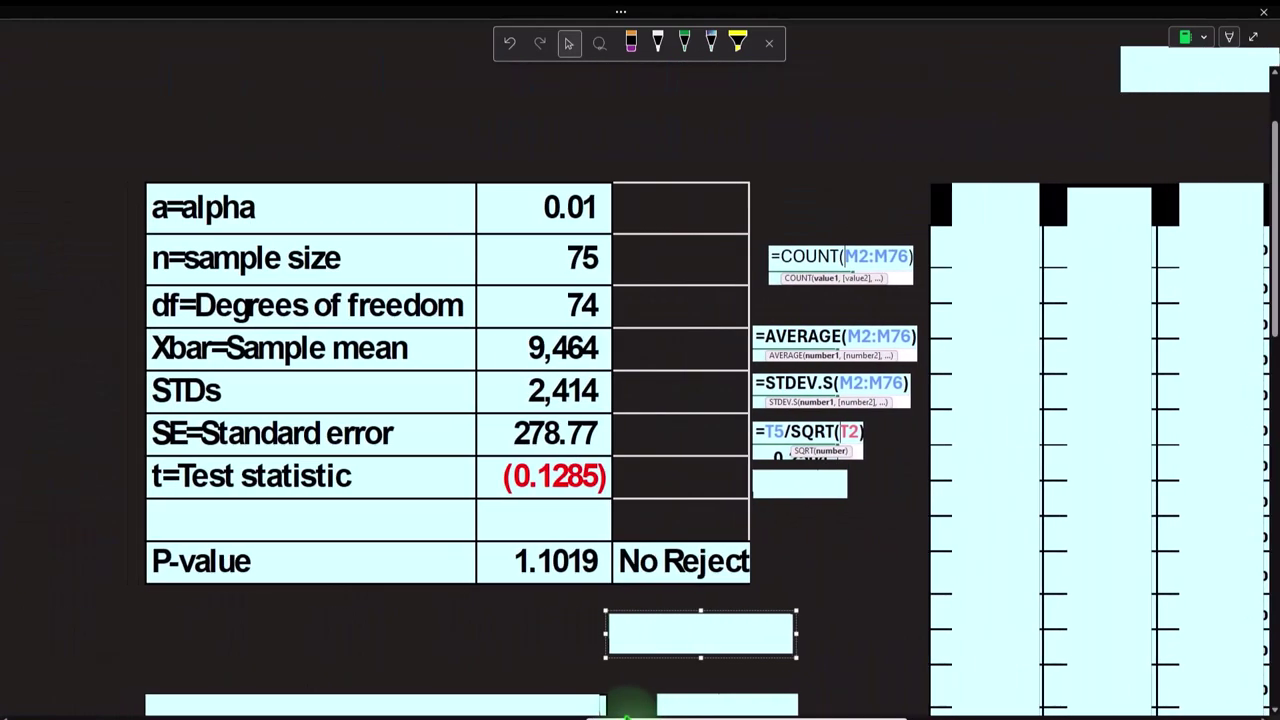
left_click_drag(627, 716, 607, 716)
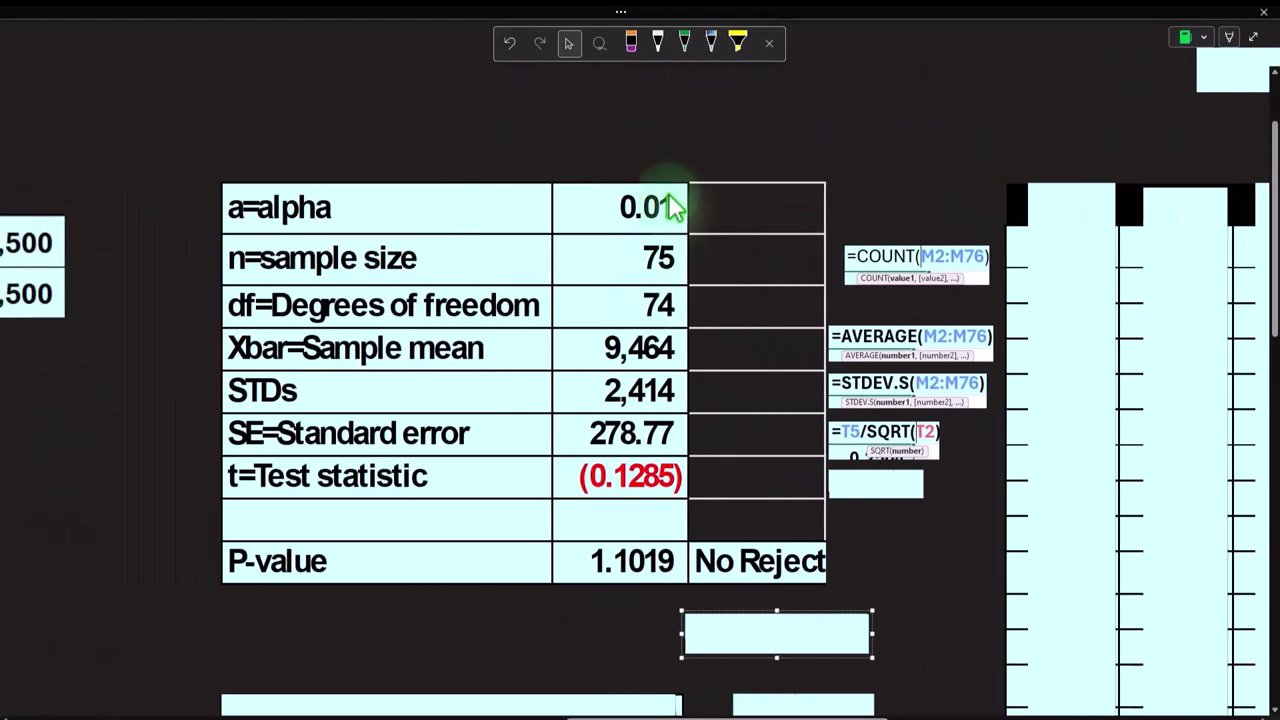
scroll(630, 265, "down", 2)
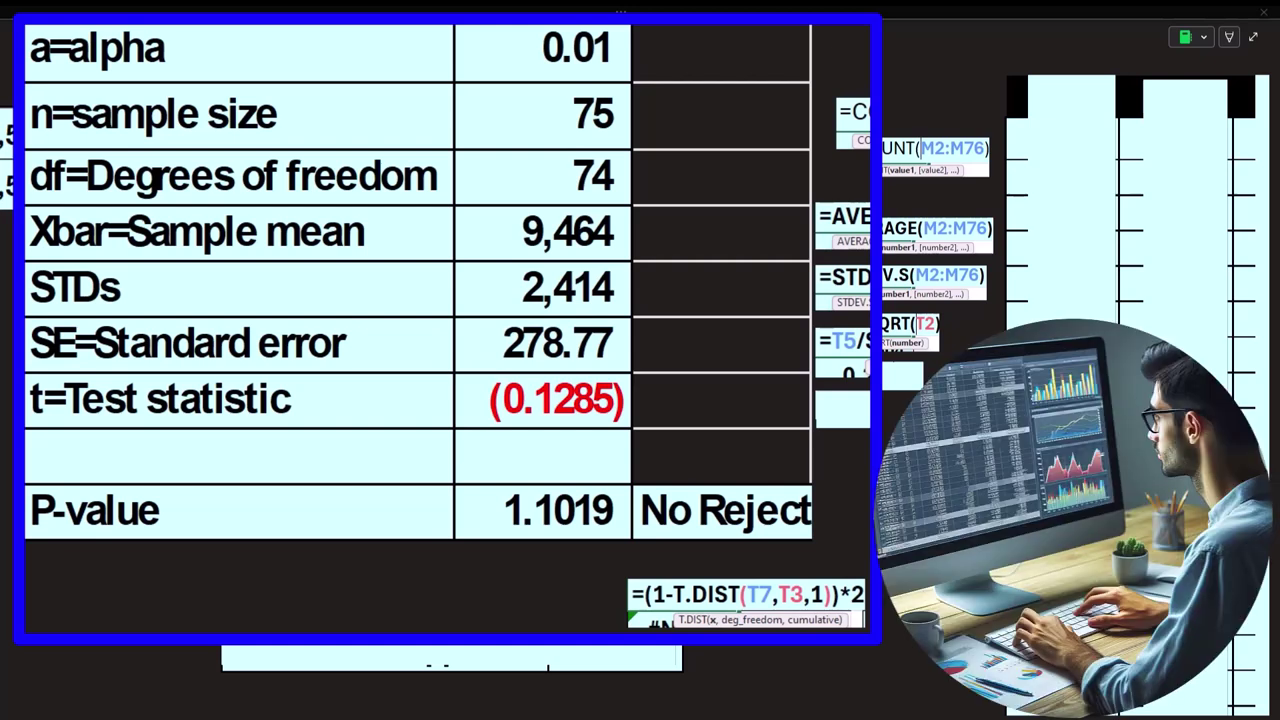
Step: Uncover the Critical value lower row and its T.INV formula, and compare it with the tails of the bell curve
left_click(529, 620)
left_click(294, 675)
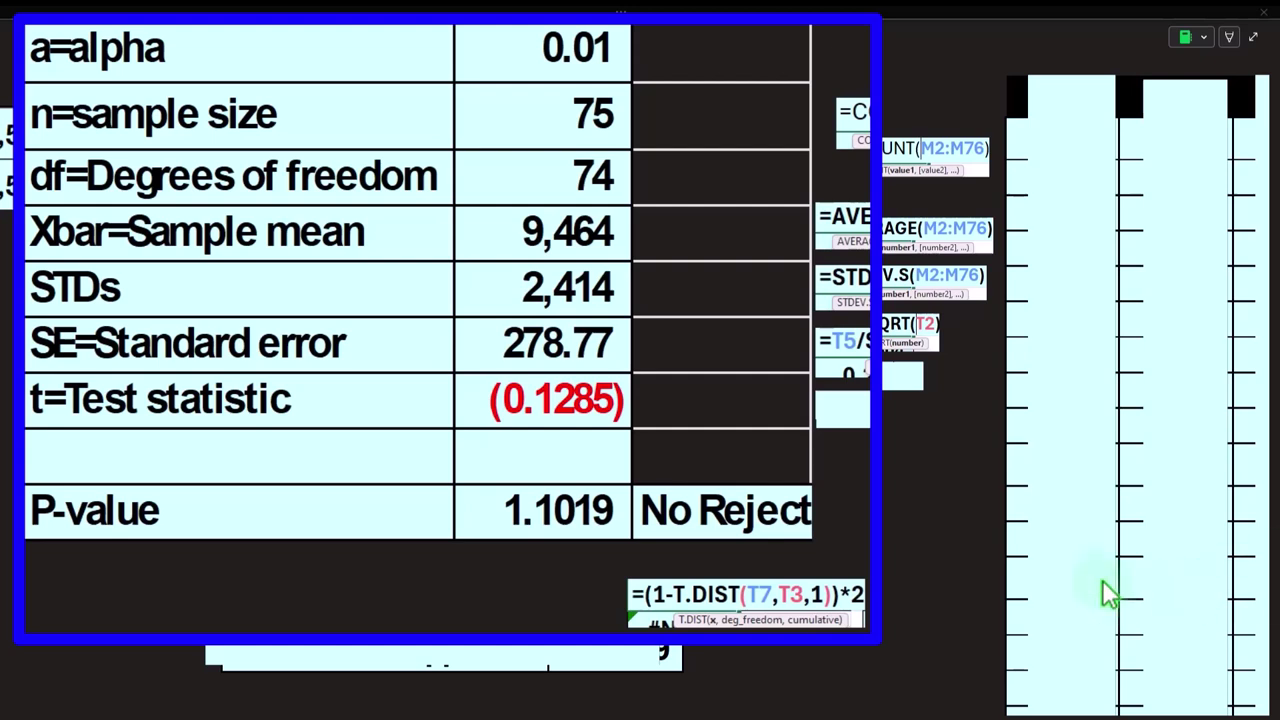
scroll(760, 645, "right", 2)
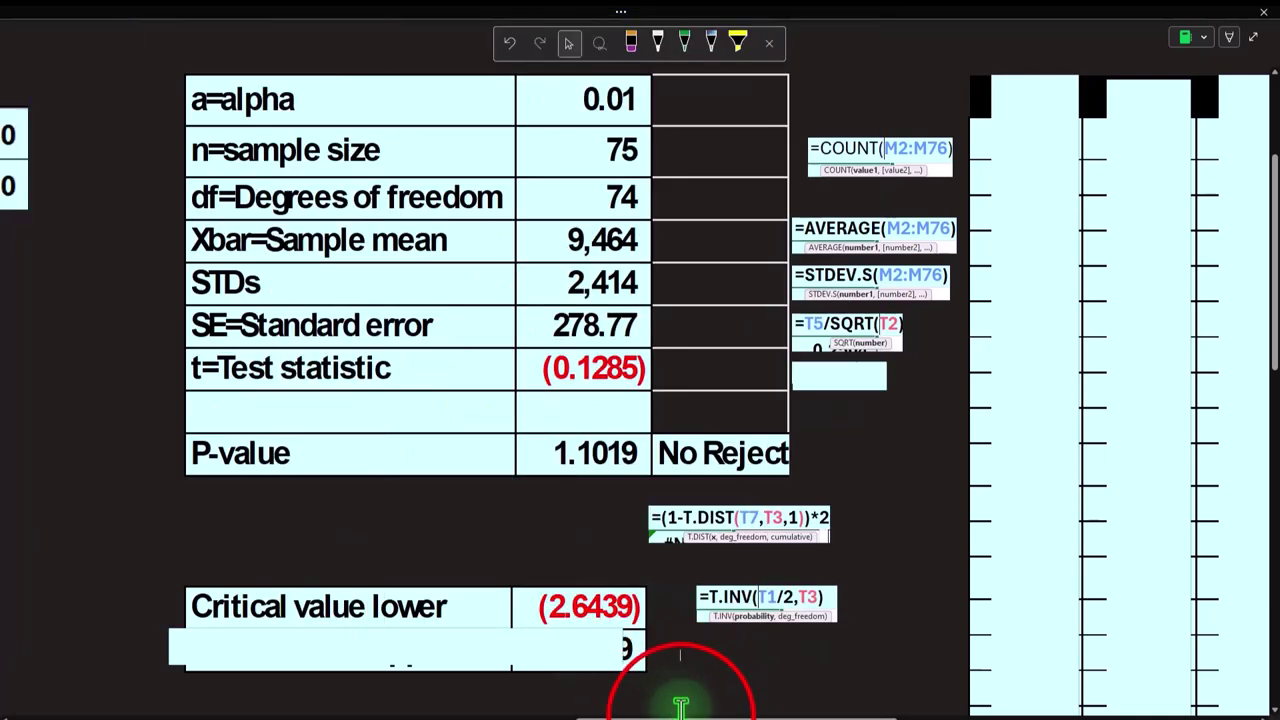
left_click_drag(686, 717, 1045, 717)
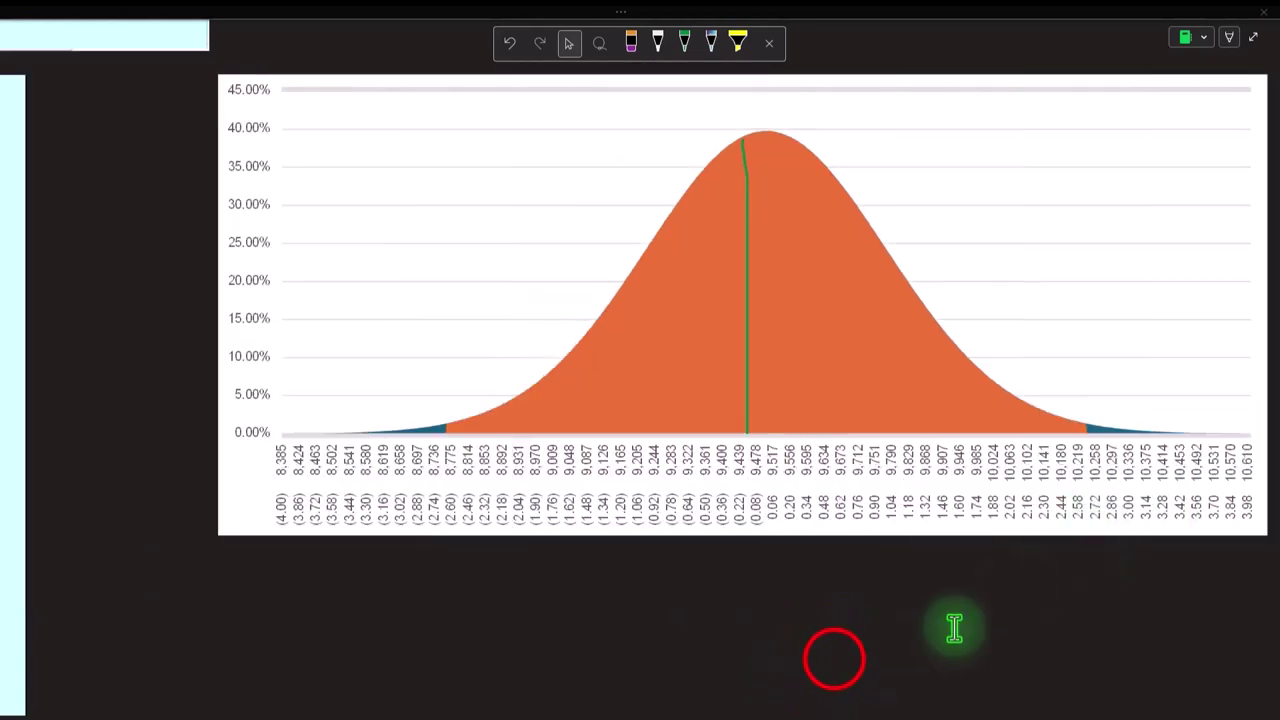
left_click(835, 658)
left_click_drag(965, 718, 582, 713)
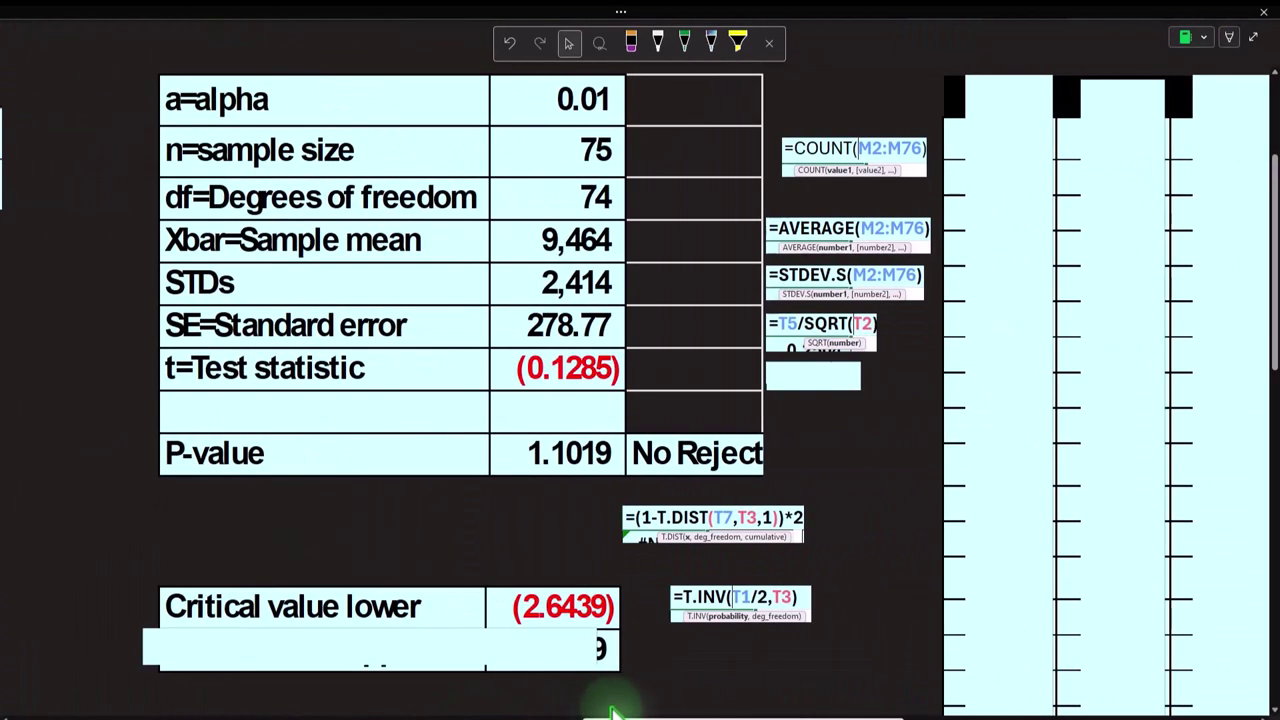
Step: Uncover the Critical value upper row and the second critical value table below it with its T.INV.2T formula
left_click(543, 586)
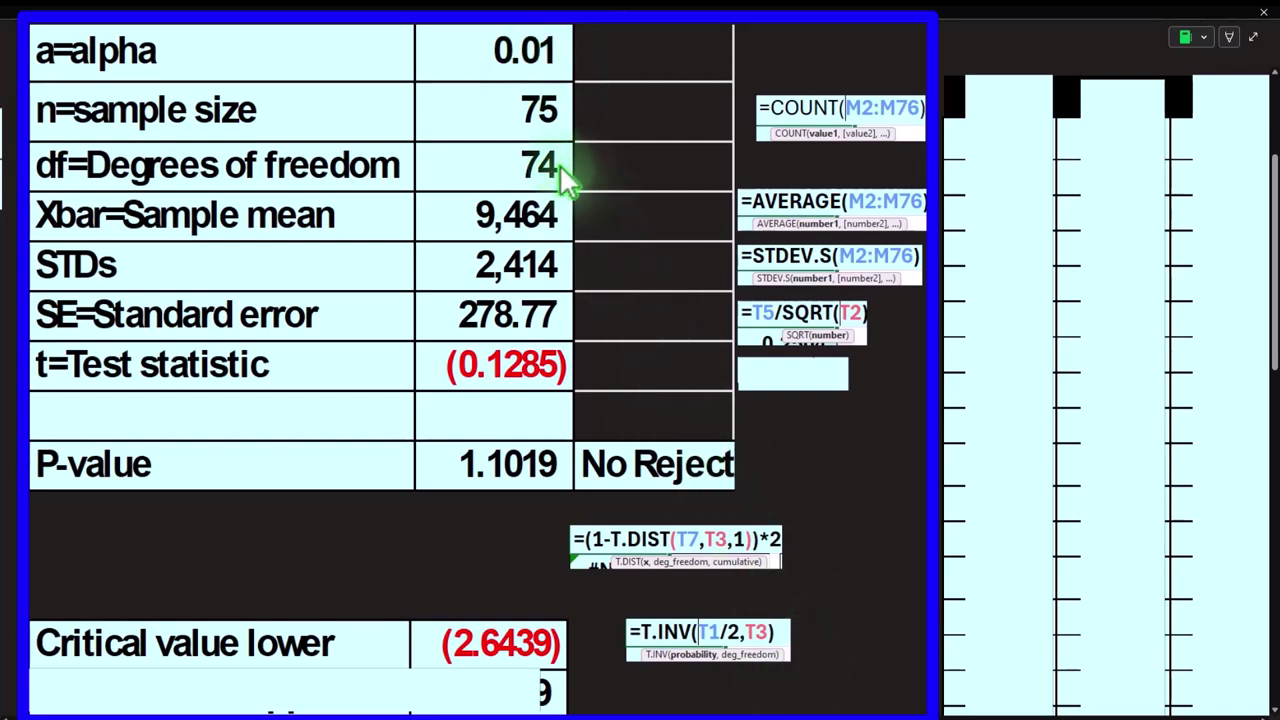
left_click(488, 702)
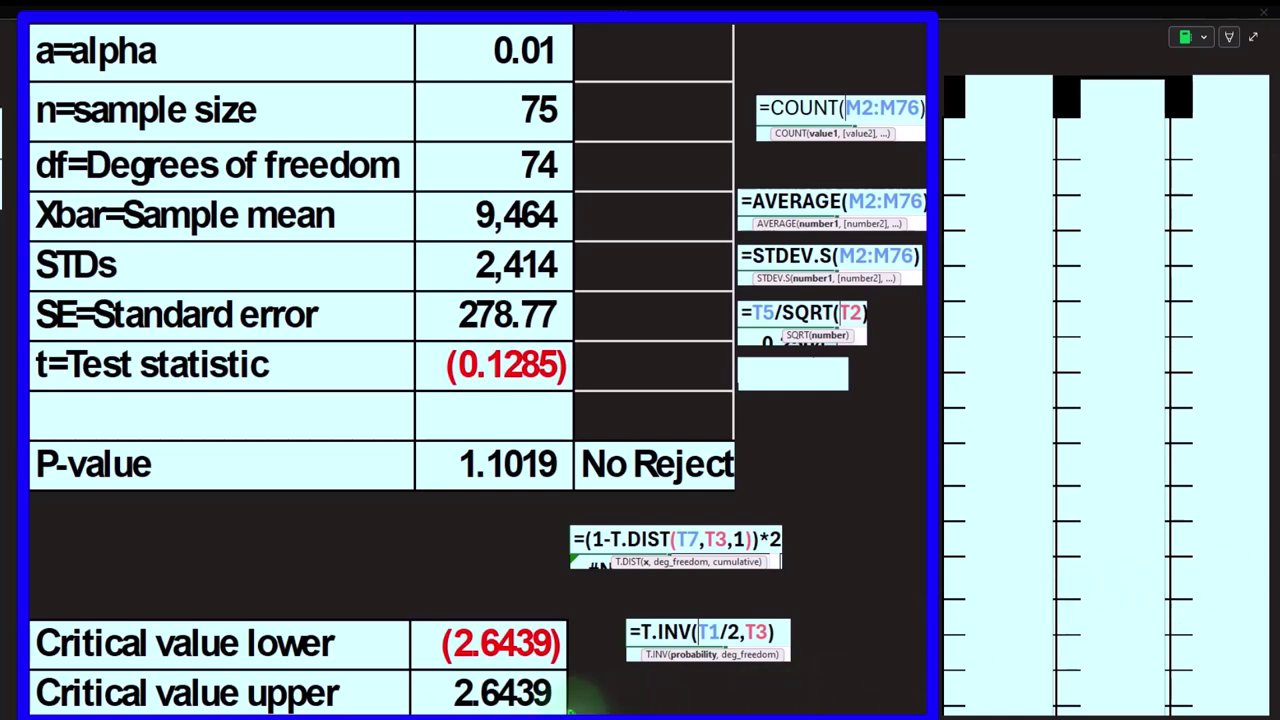
scroll(609, 634, "down", 2)
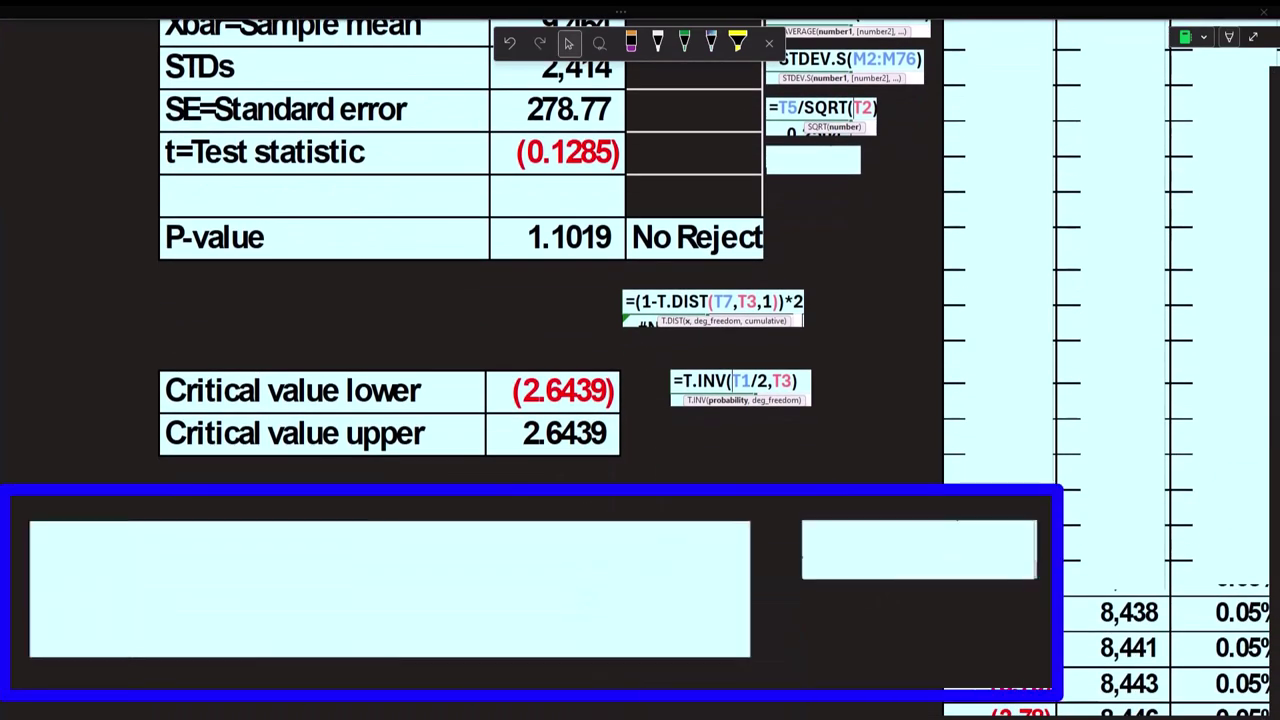
left_click(590, 578)
left_click_drag(398, 520, 387, 580)
left_click(884, 543)
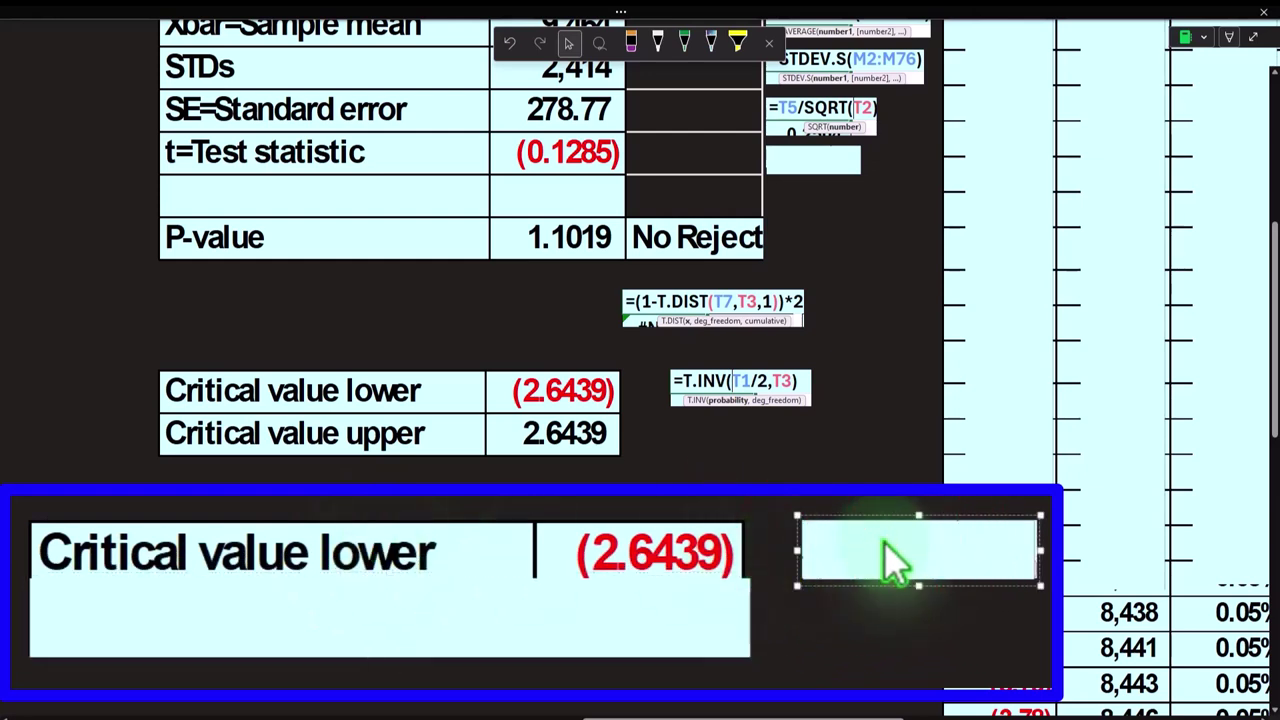
key("ctrl+v")
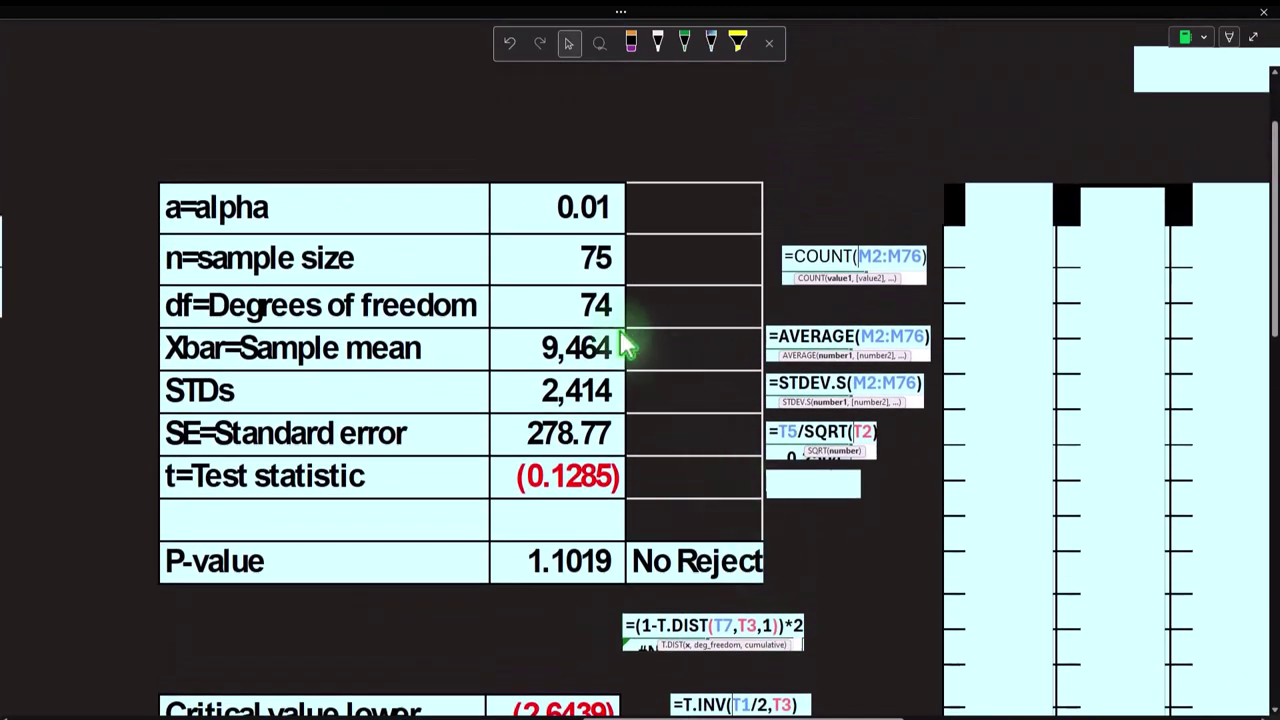
scroll(600, 450, "down", 3)
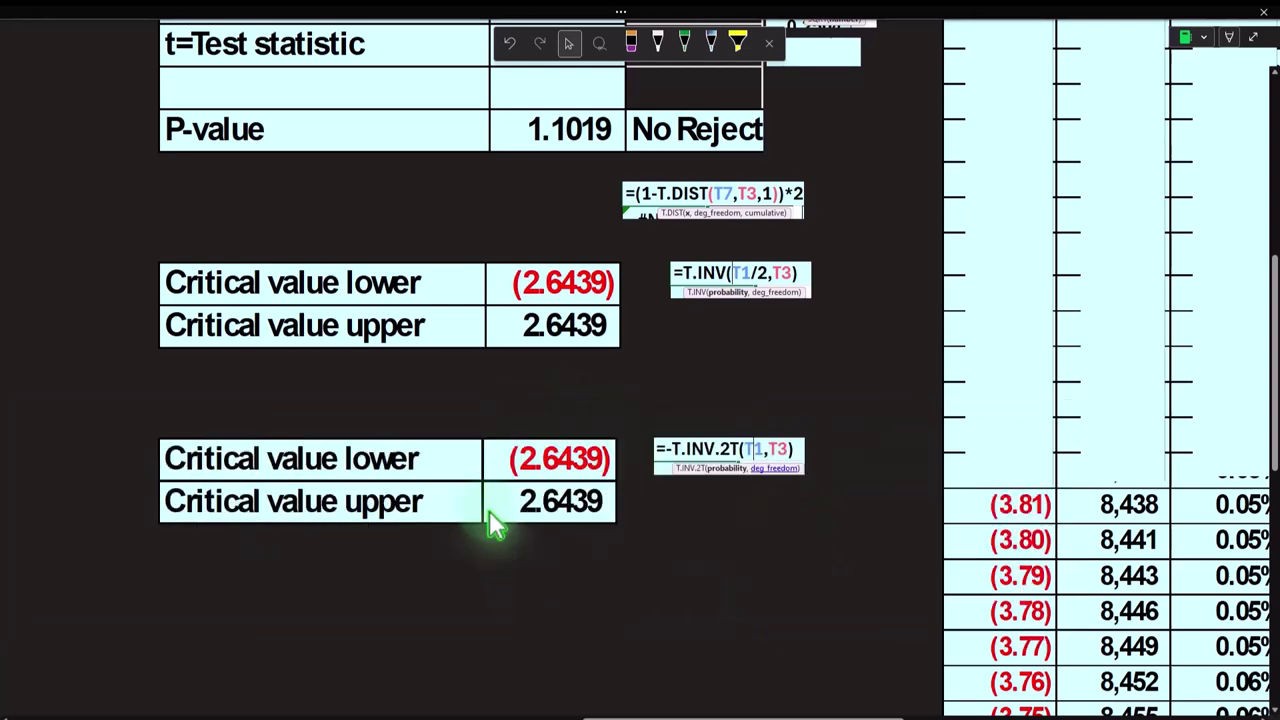
scroll(495, 525, "up", 3)
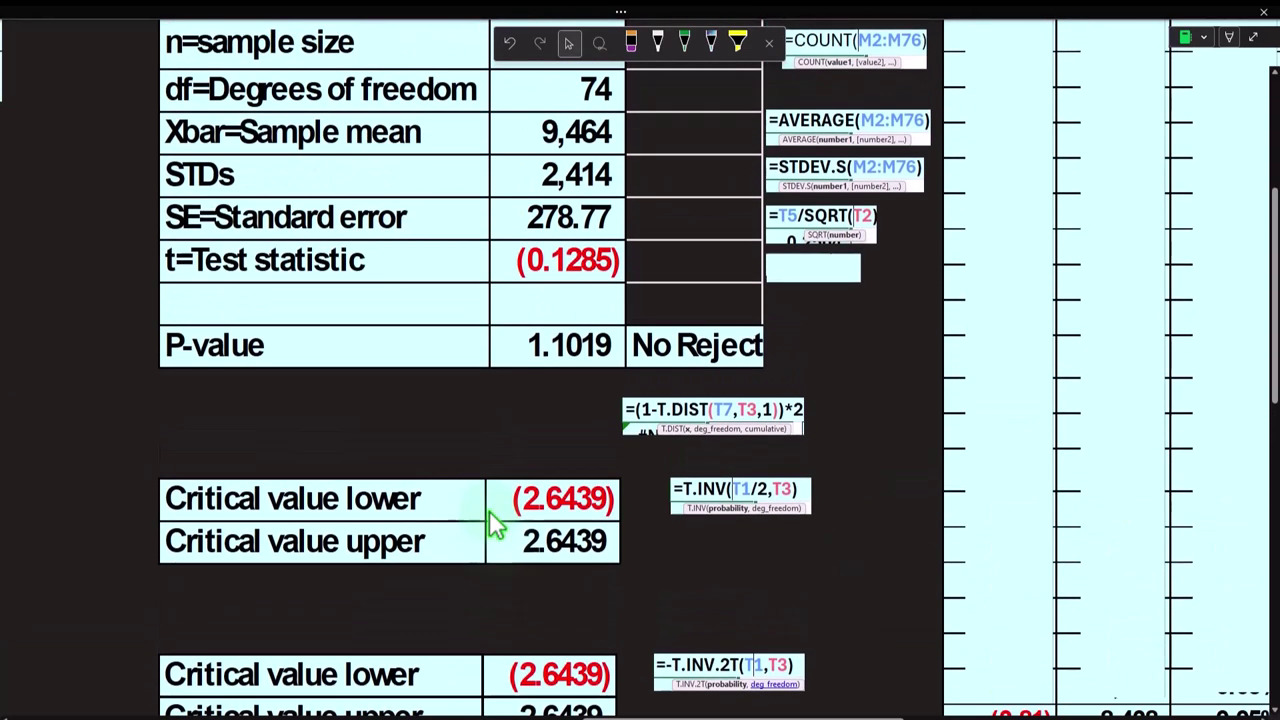
scroll(491, 523, "down", 2)
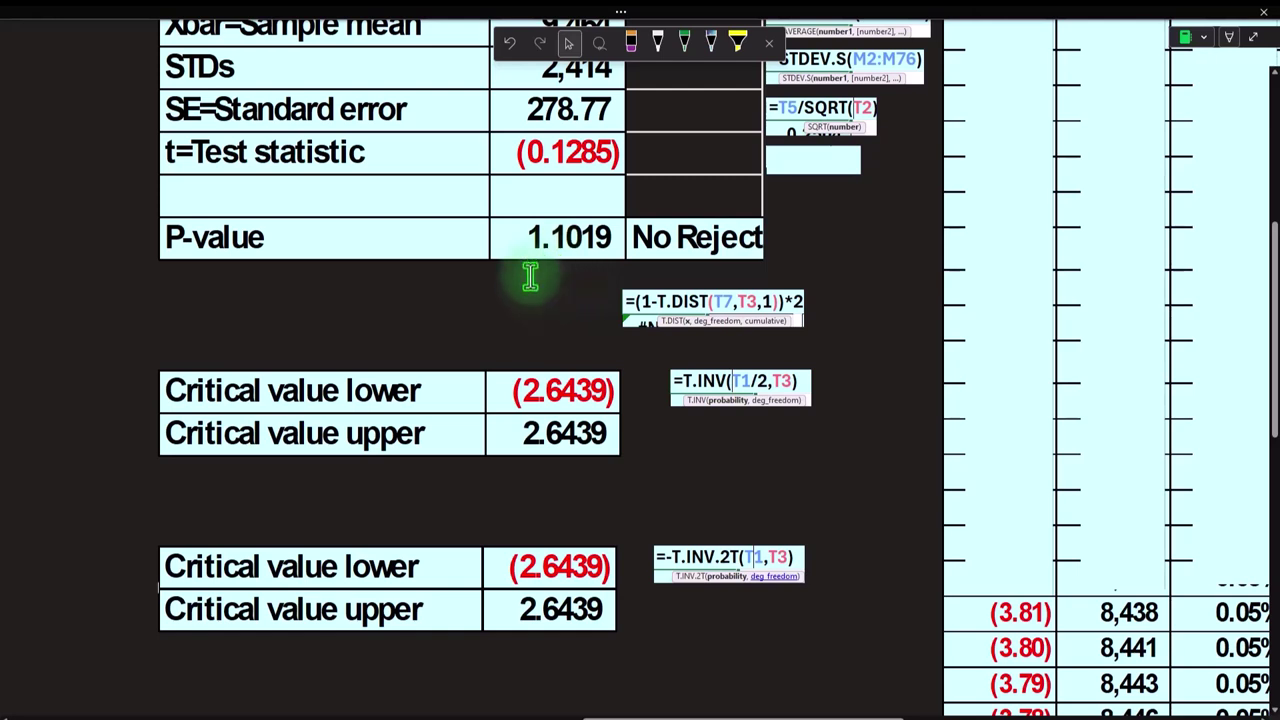
Step: Delete the cover shape over the t column of the distribution table
left_click(676, 667)
left_click_drag(703, 718, 859, 718)
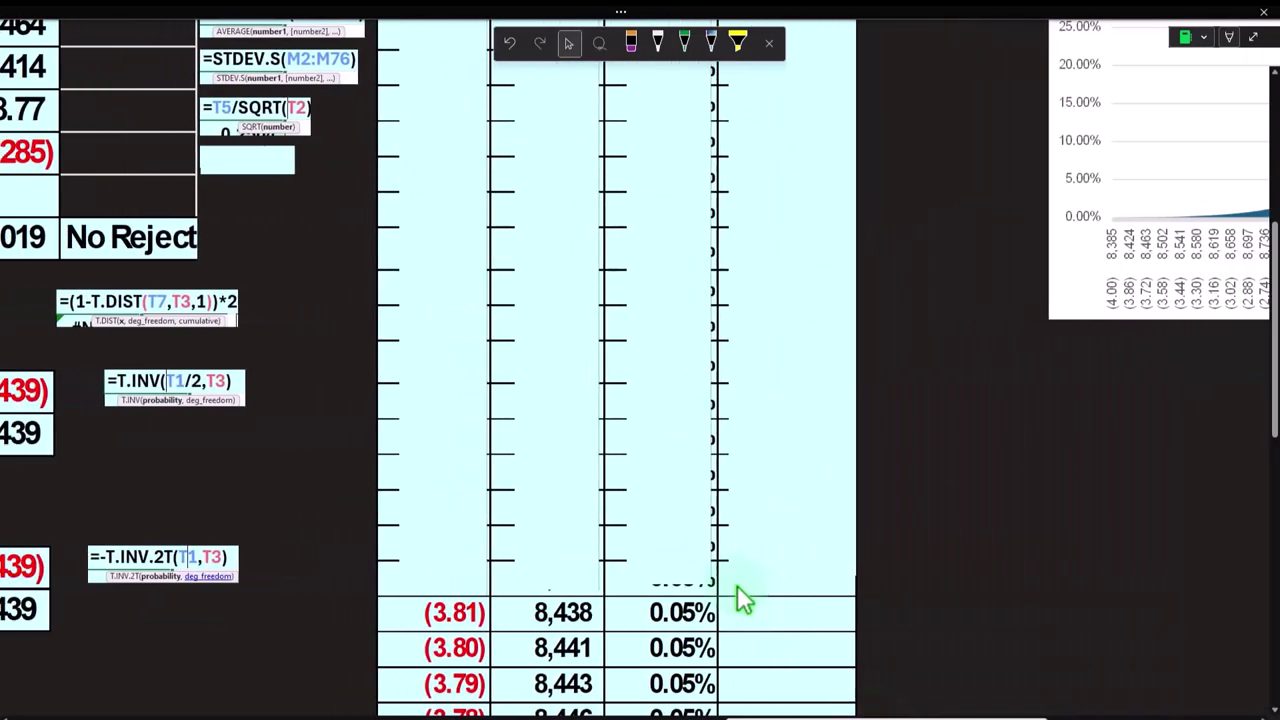
scroll(732, 587, "up", 3)
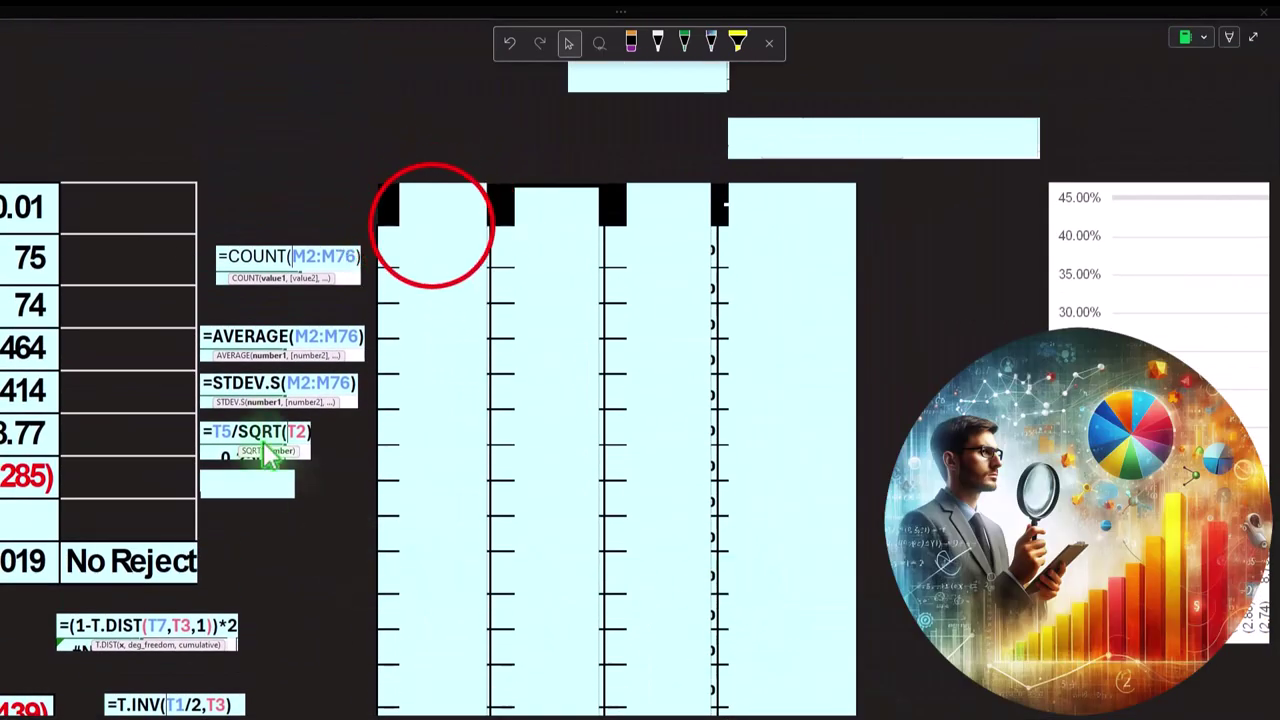
left_click(434, 226)
key("Delete")
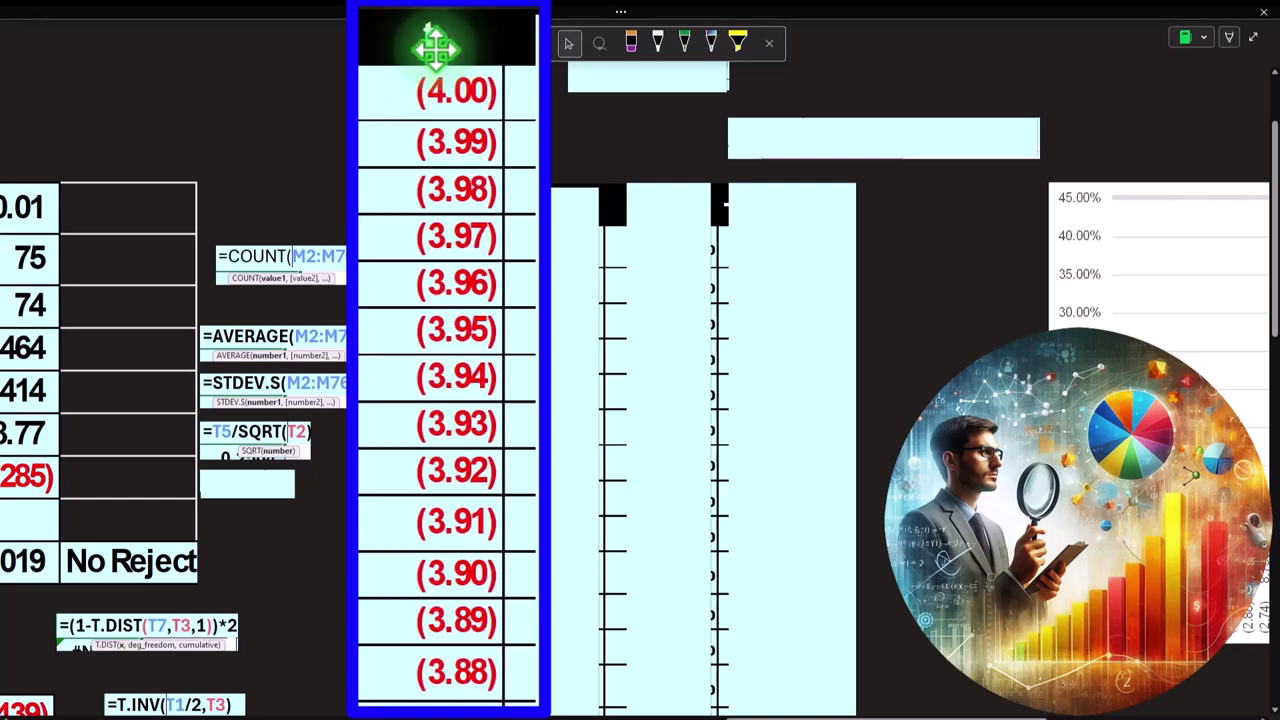
Step: Compare the t values with the bell curve's horizontal axis, and uncover the X column beside them
left_click_drag(788, 717, 1000, 716)
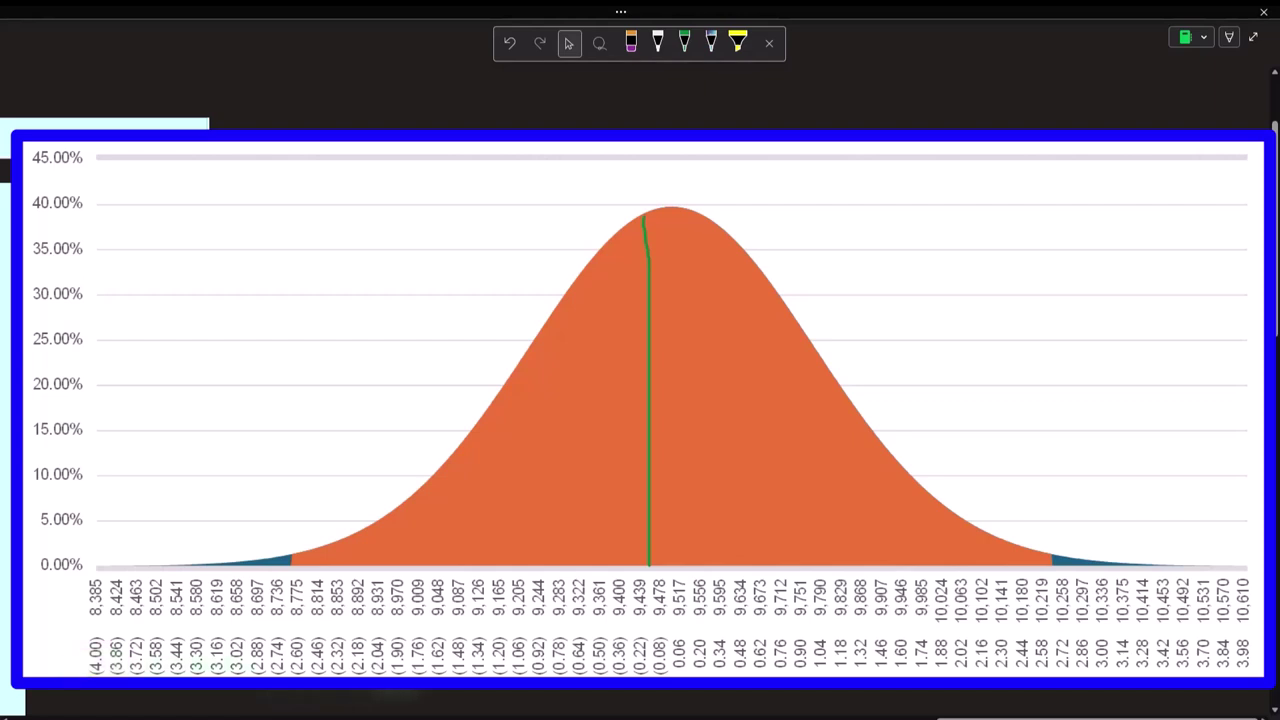
left_click(960, 697)
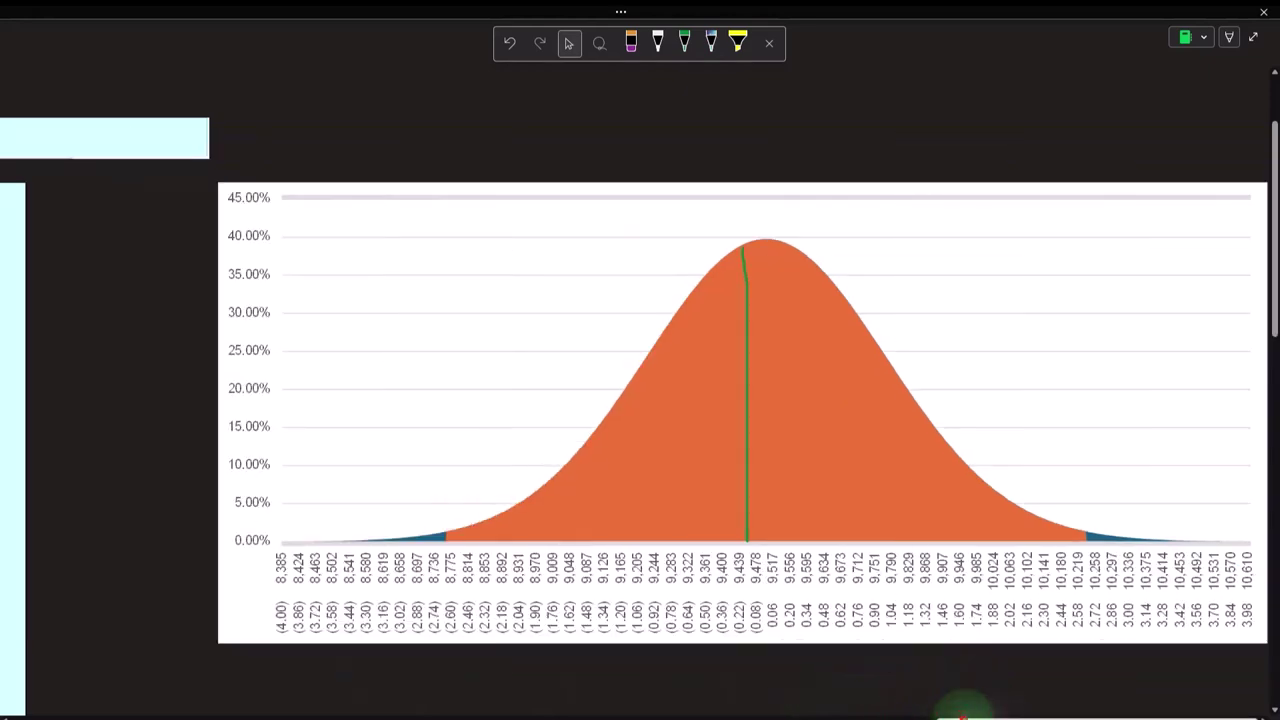
scroll(640, 450, "left", 8)
left_click(588, 147)
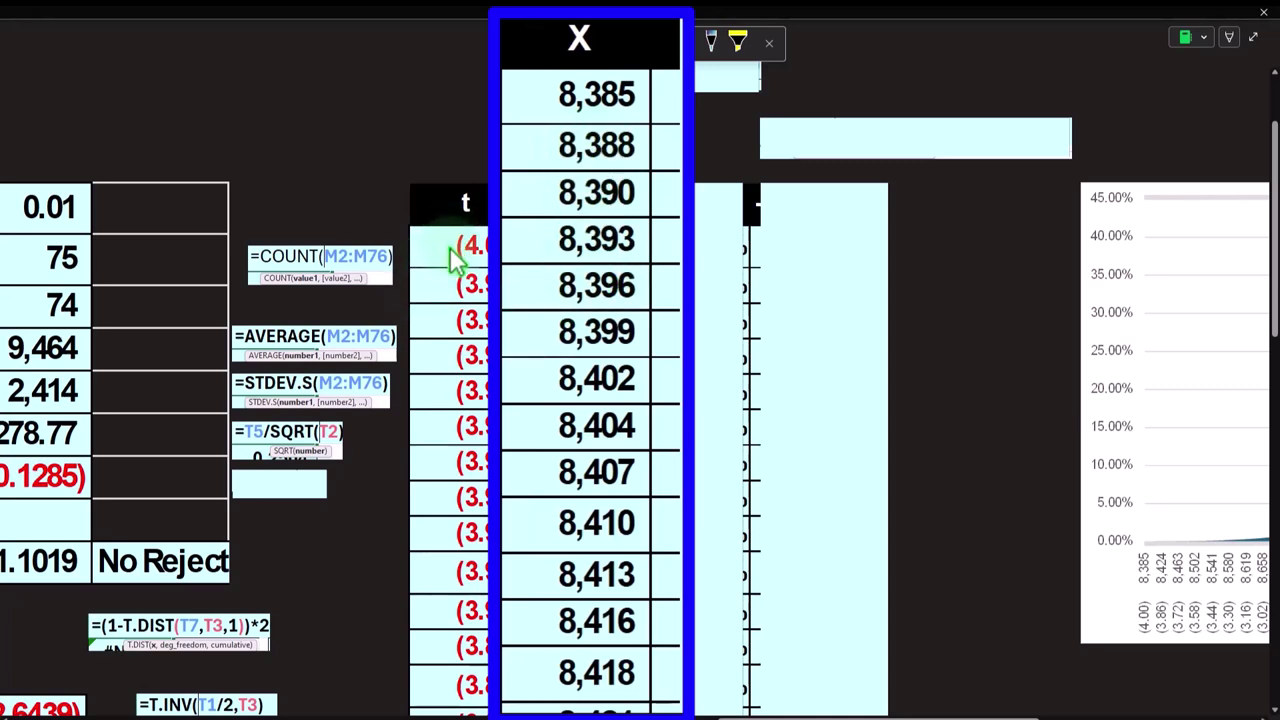
Step: Bring up the Calculator over the statistics table and multiply 4 by the standard error 278.77
left_click_drag(772, 717, 733, 717)
scroll(752, 668, "left", 5)
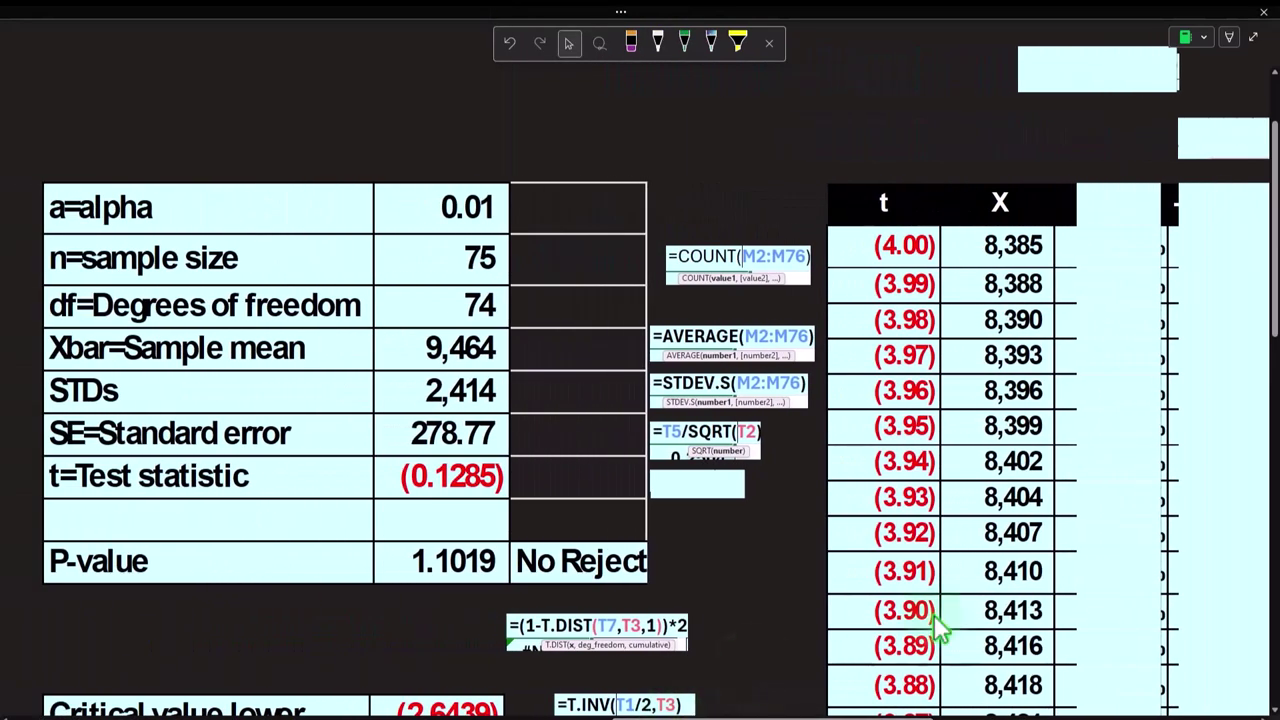
left_click_drag(1279, 600, 698, 417)
left_click(653, 484)
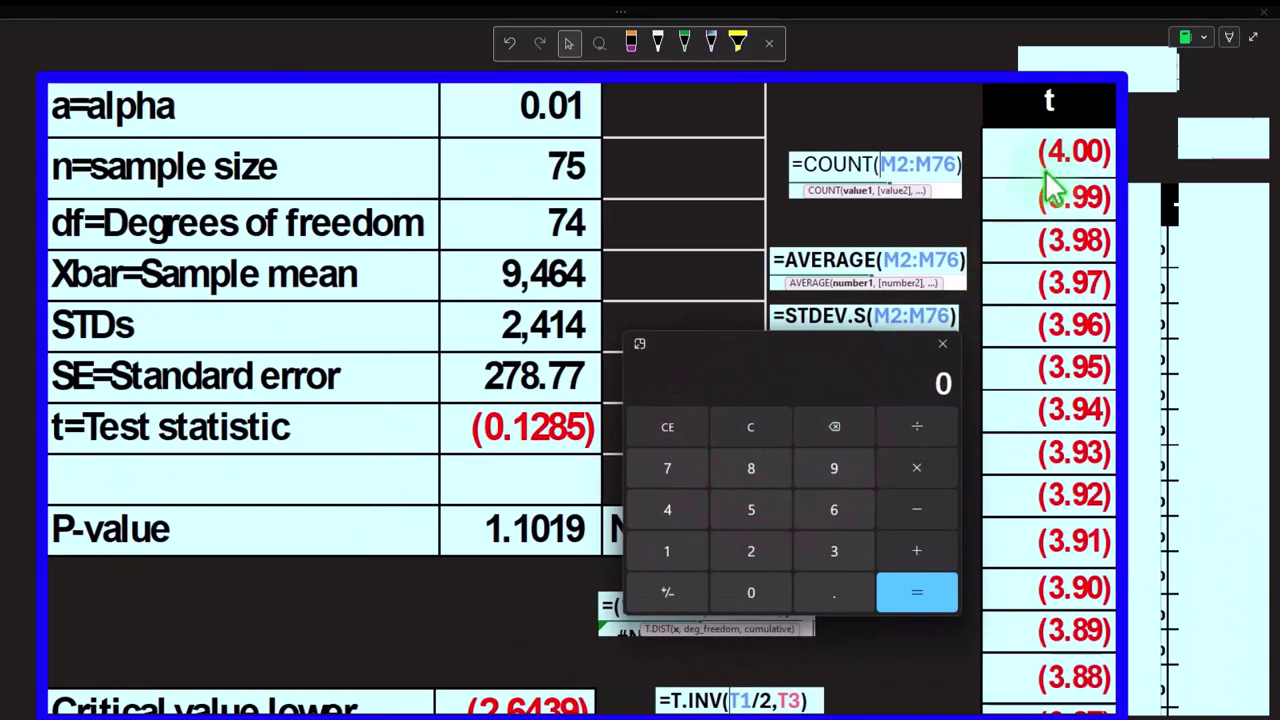
left_click(749, 429)
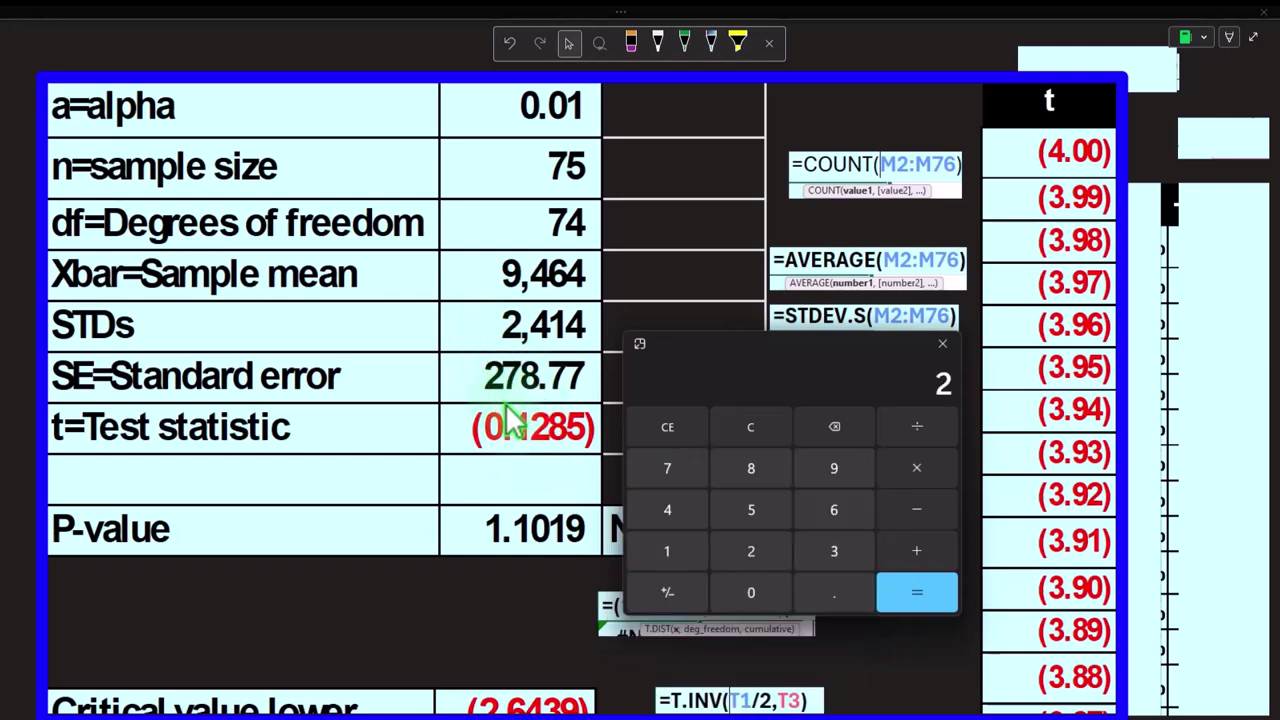
type("8.77")
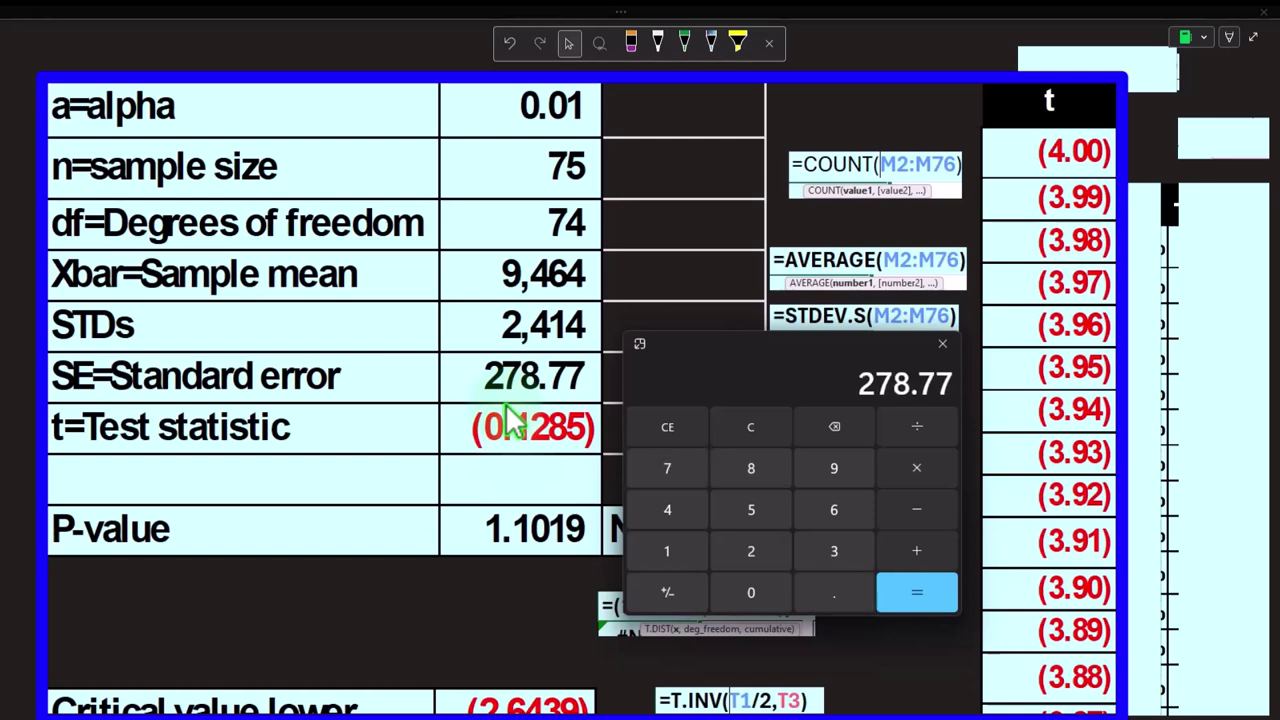
key("Return")
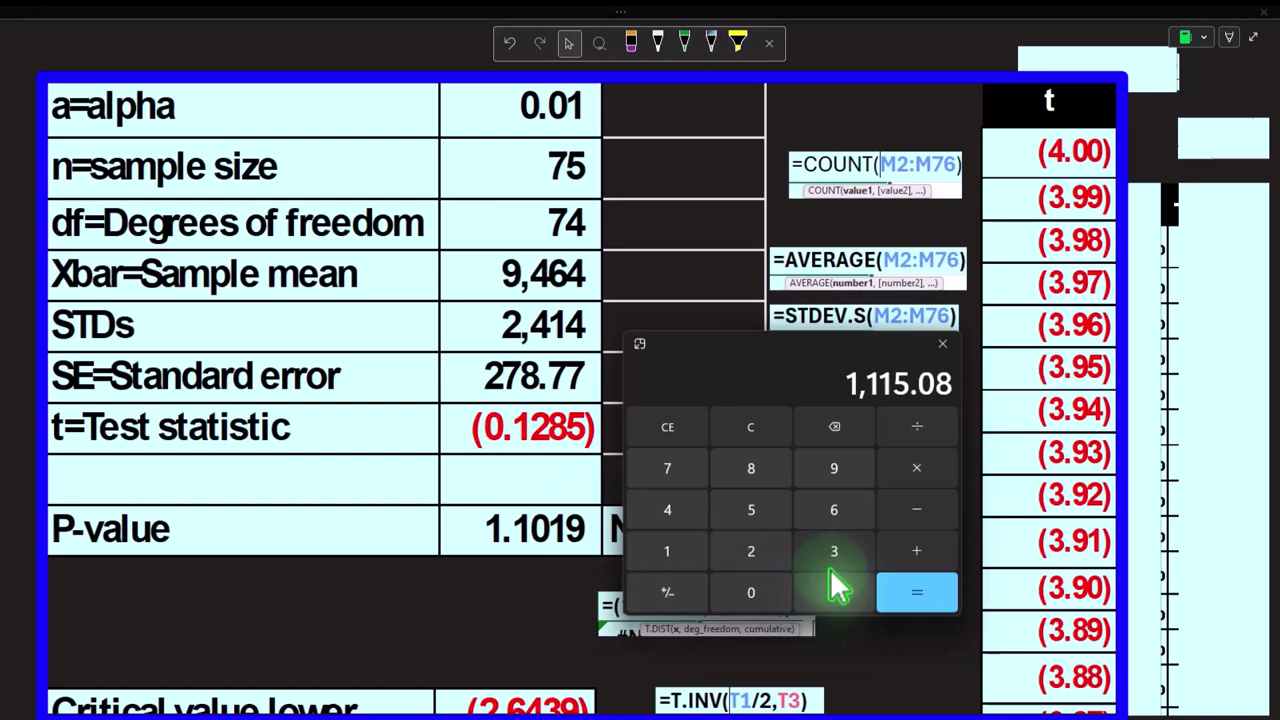
Step: Subtract the hypothesized mean 9,500 from the calculator result
left_click(941, 677)
left_click_drag(858, 716, 690, 716)
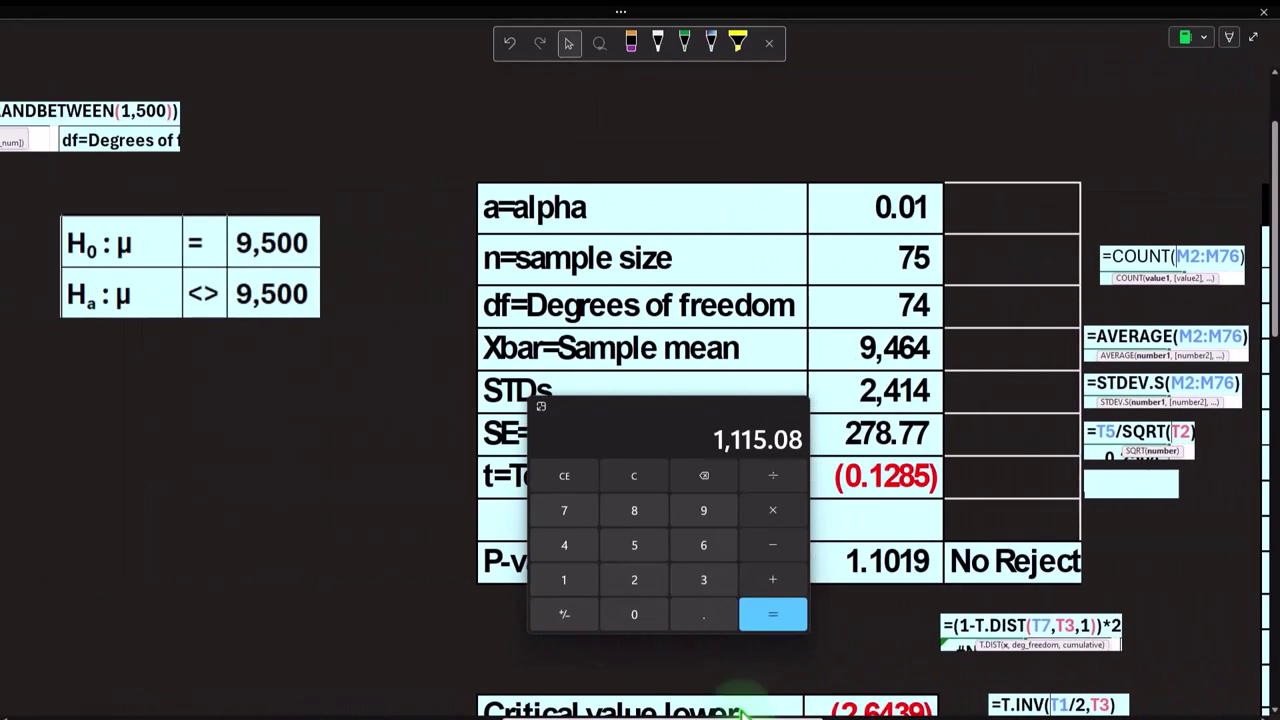
left_click(760, 567)
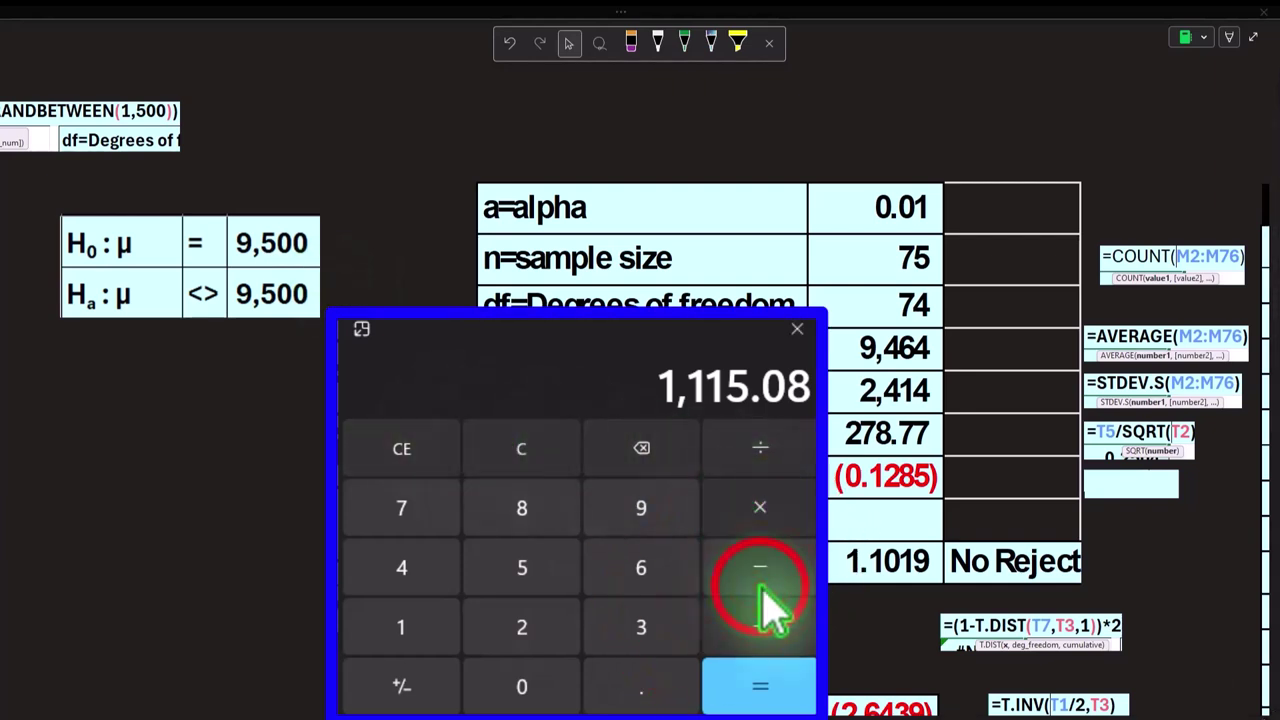
type("9,500")
key("Return")
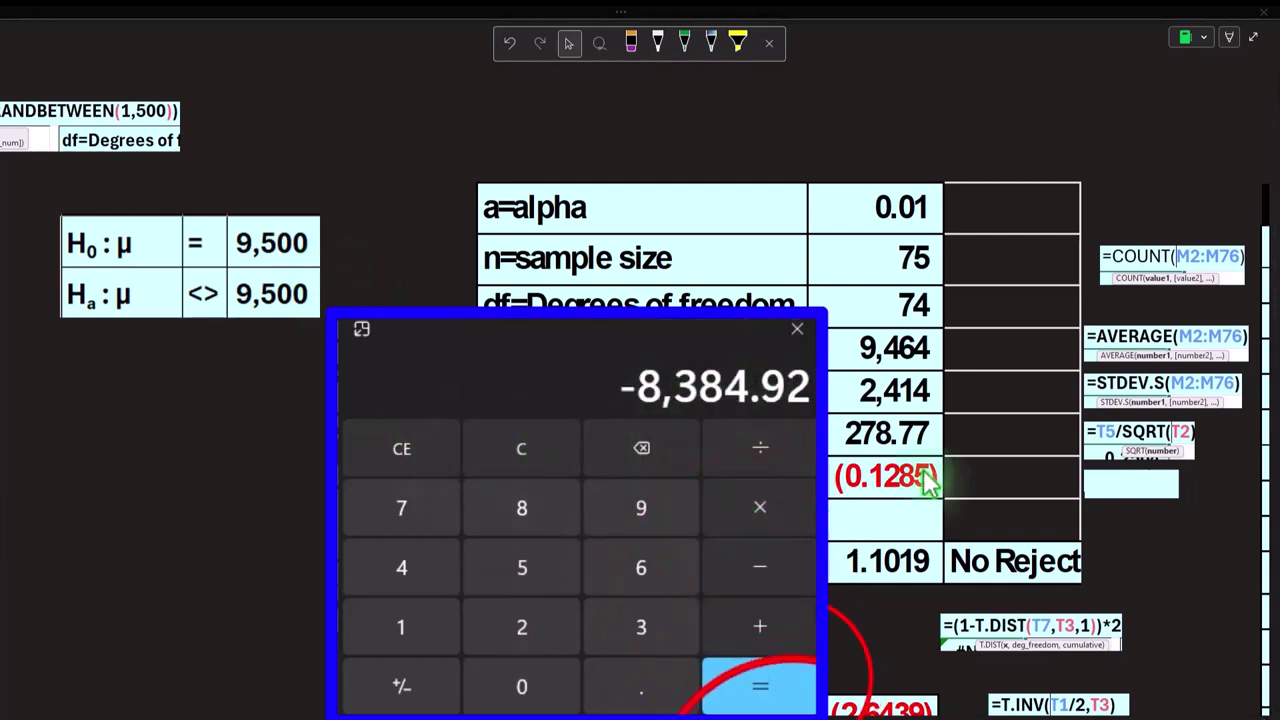
Step: Compare the calculator result with the first X value, close the calculator and examine the start of the chart's axis
left_click(792, 677)
left_click_drag(778, 716, 793, 716)
scroll(810, 705, "right", 10)
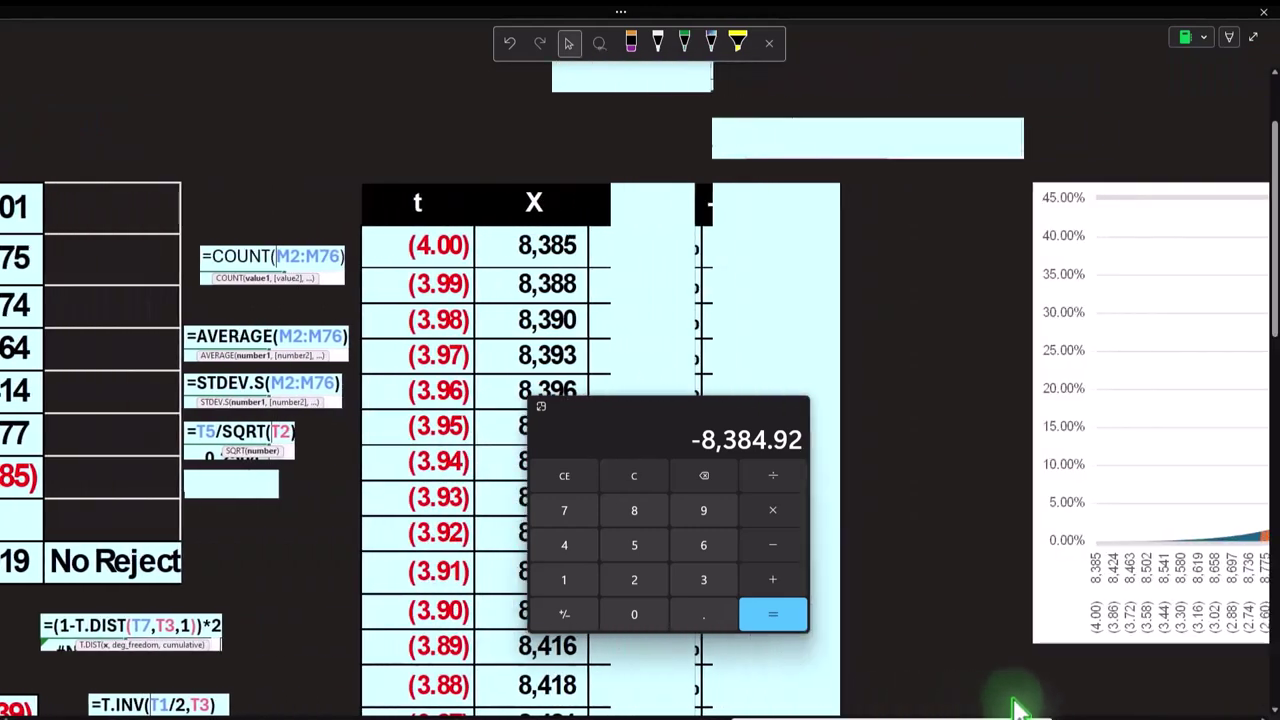
left_click_drag(1014, 701, 1071, 702)
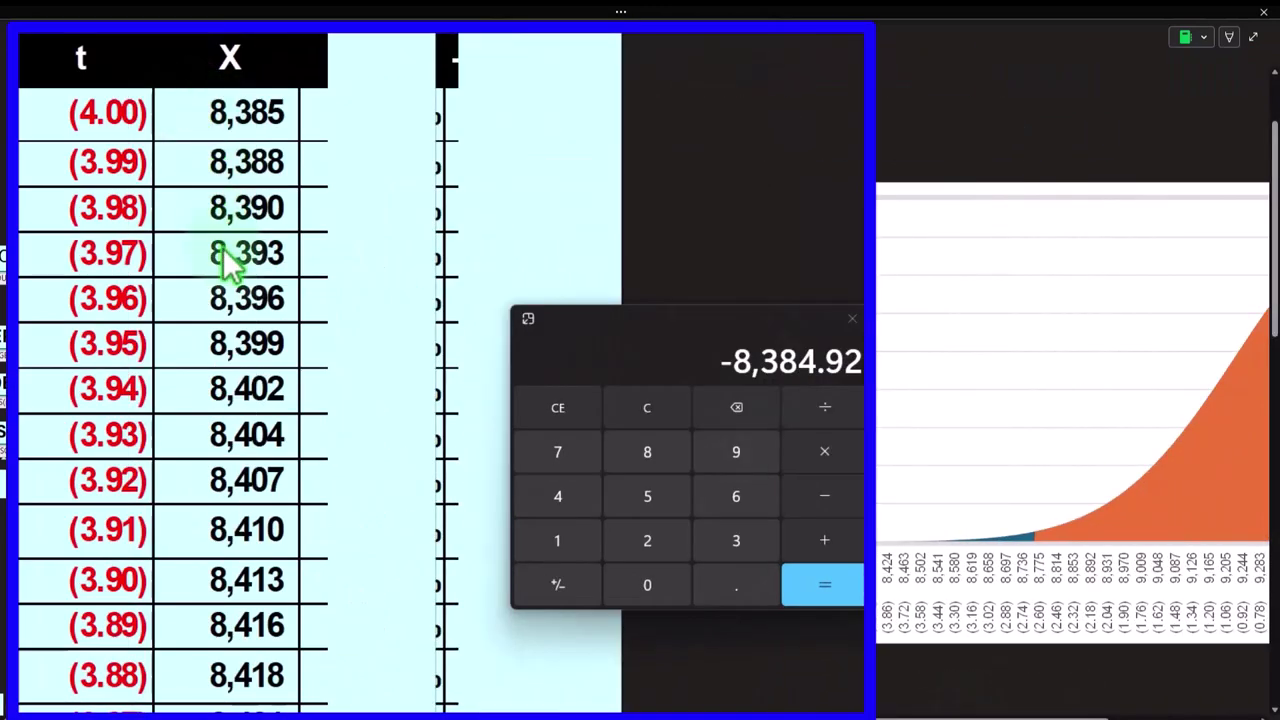
left_click(712, 305)
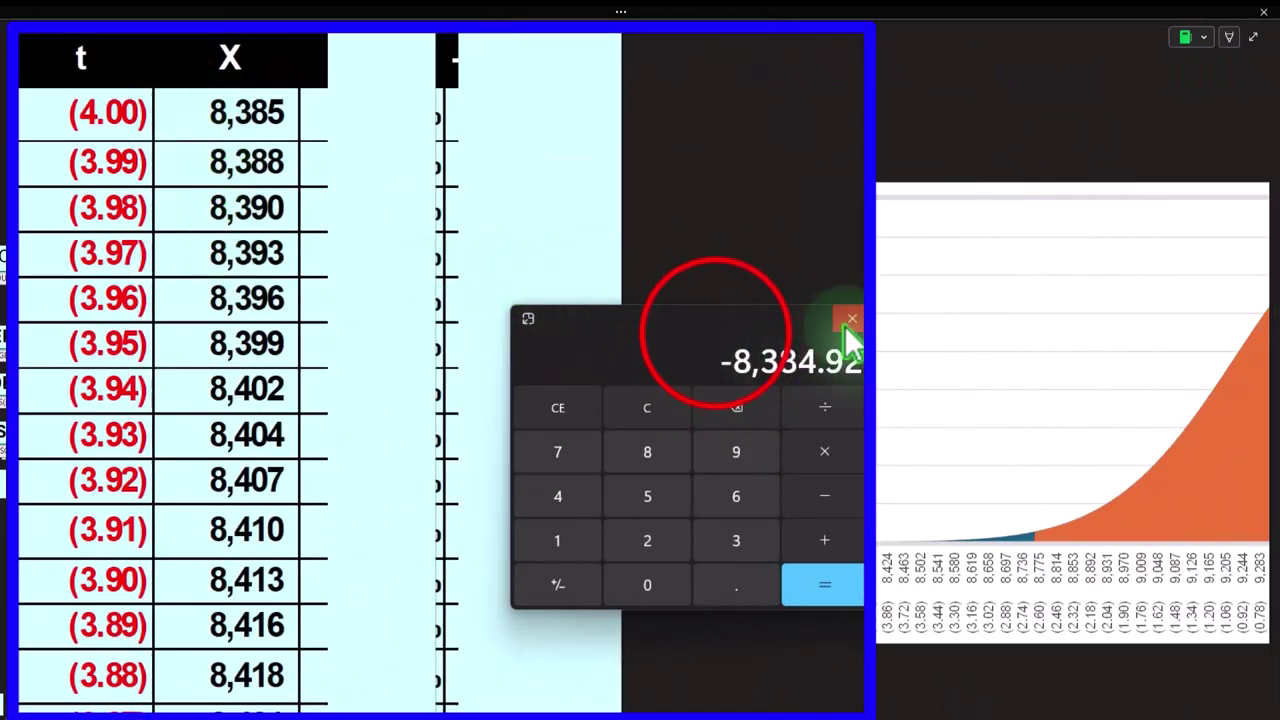
left_click_drag(709, 324, 1279, 445)
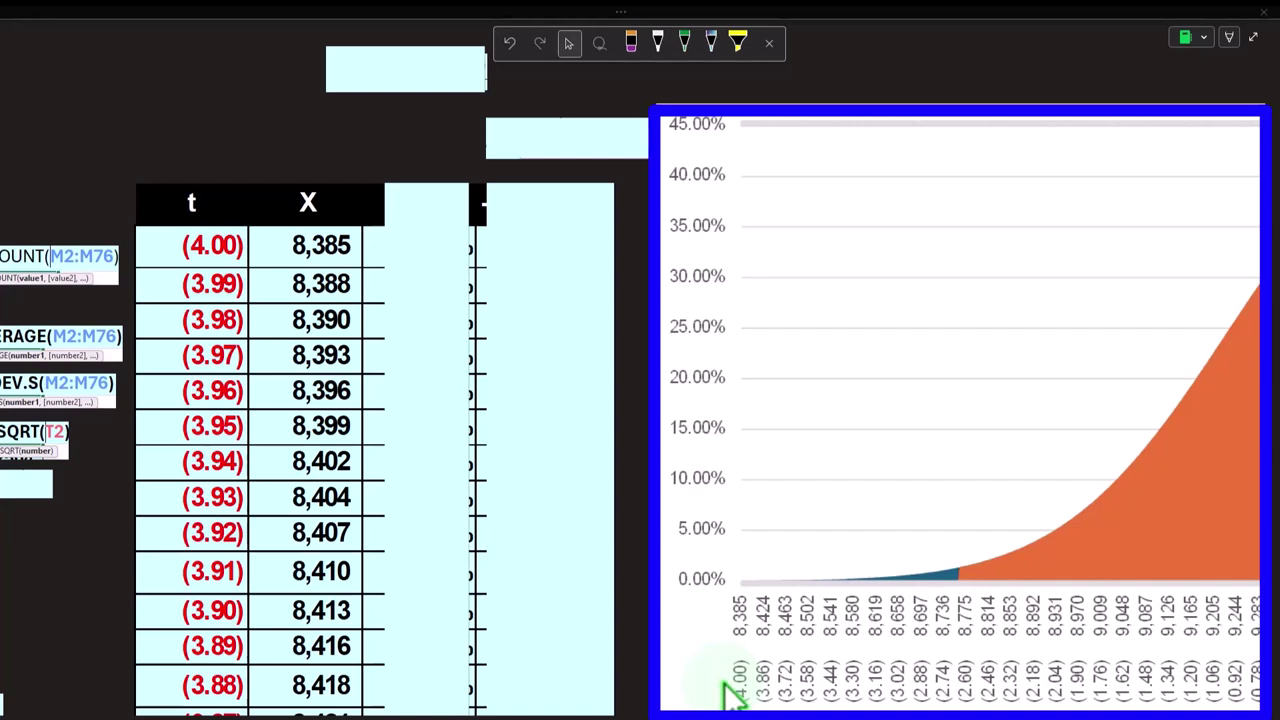
Step: Delete the cover shape over the P(X) column and expose its T.DIST formula above the table
left_click(428, 257)
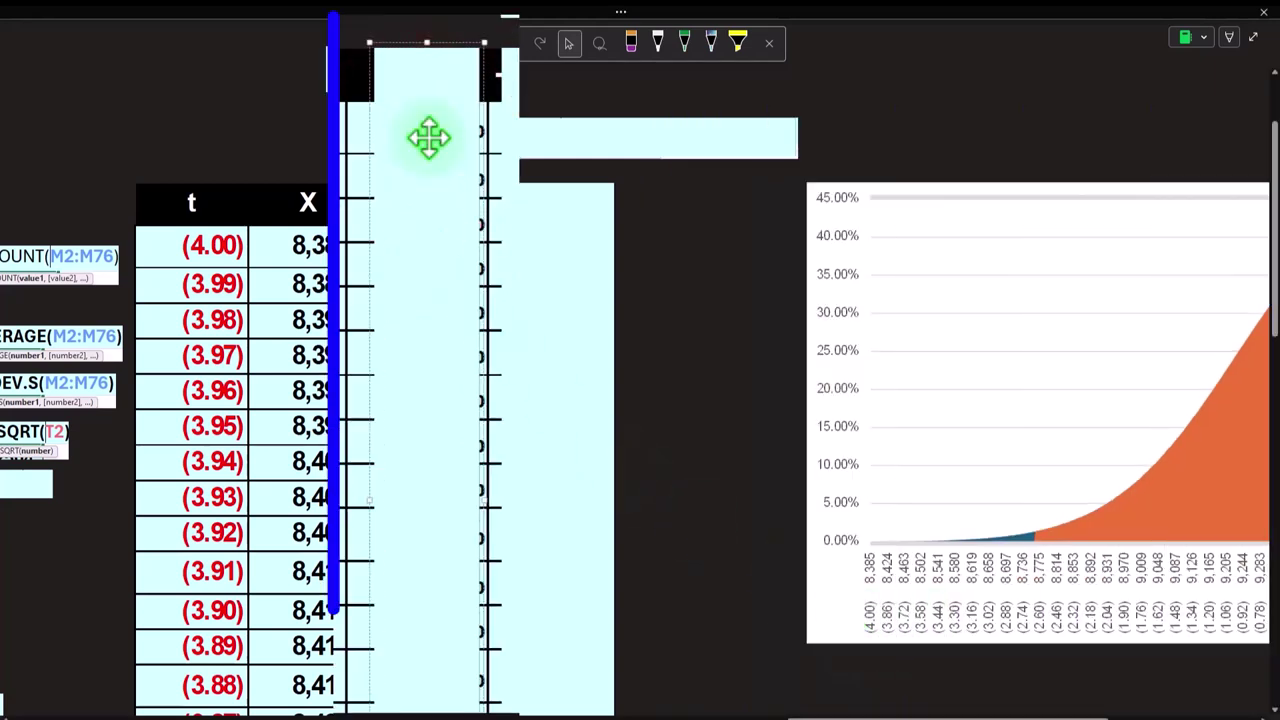
key("Delete")
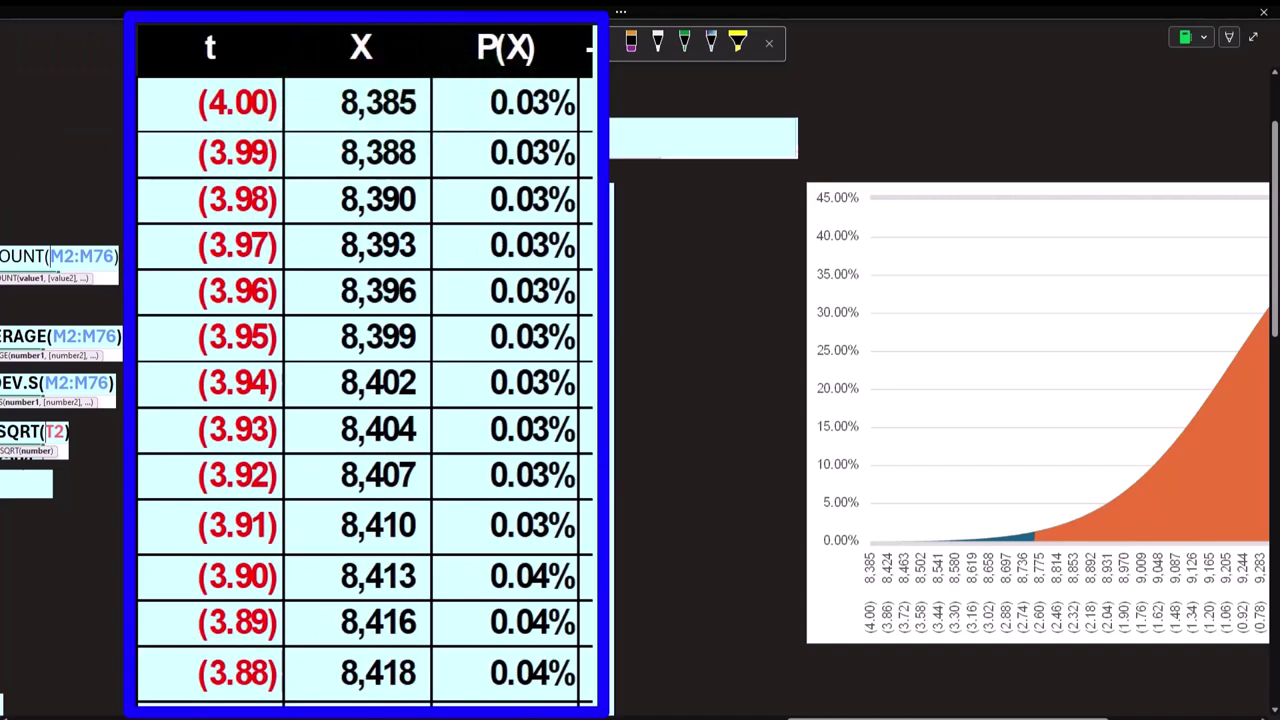
left_click_drag(838, 717, 704, 717)
left_click_drag(783, 717, 783, 717)
scroll(838, 405, "right", 3)
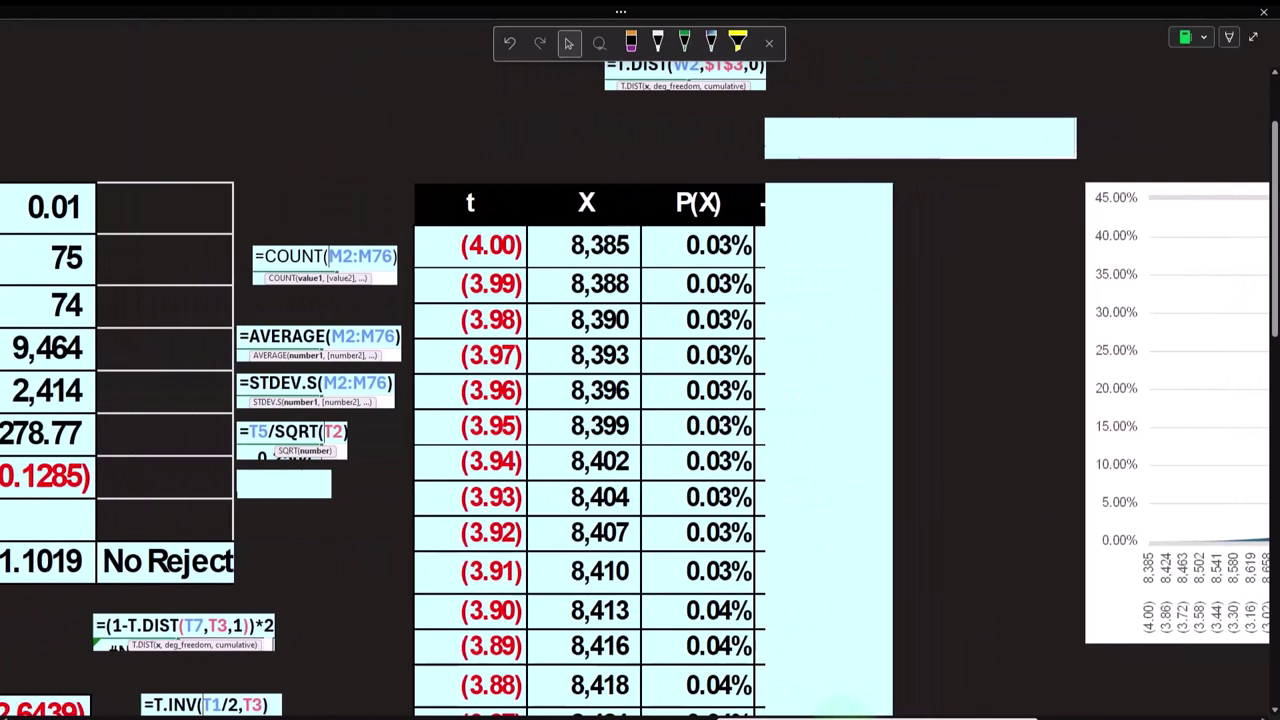
Step: Uncover the -2.64<t<2.64 column and compare its bounds with the lower and upper critical values
scroll(830, 393, "up", 2)
left_click(929, 318)
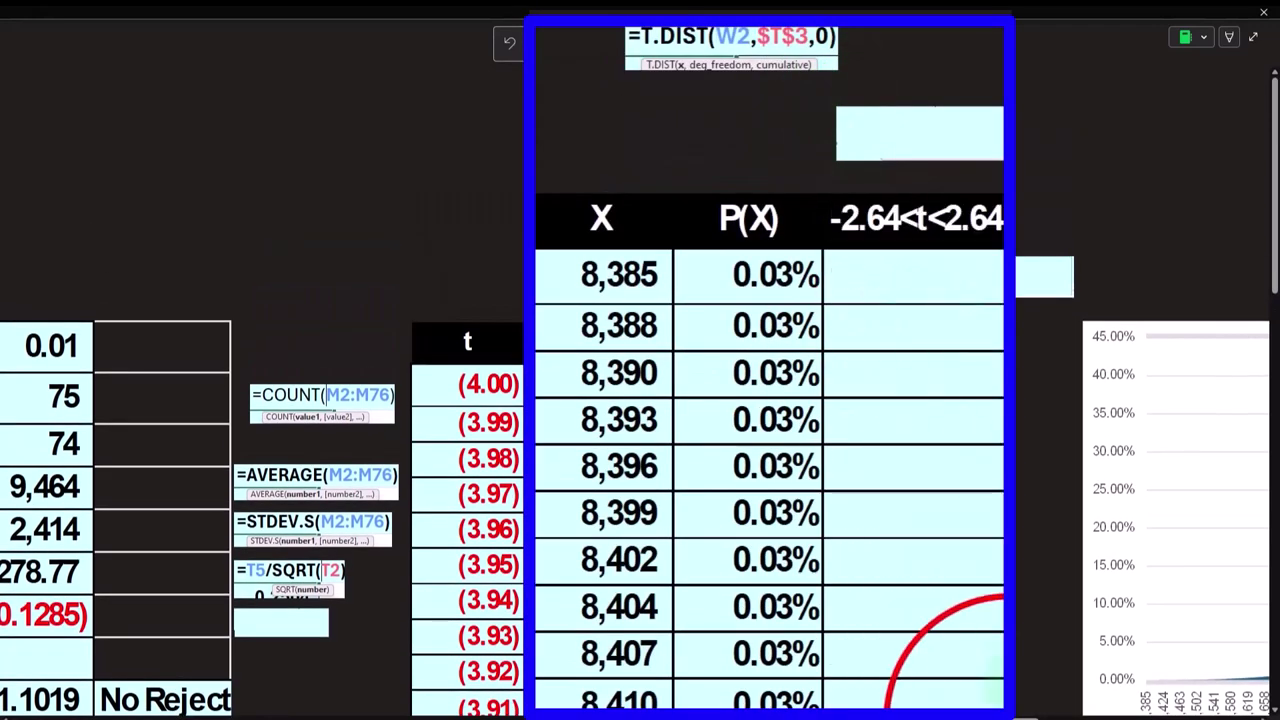
left_click_drag(903, 716, 786, 716)
scroll(612, 560, "down", 3)
scroll(610, 557, "down", 3)
left_click(610, 557)
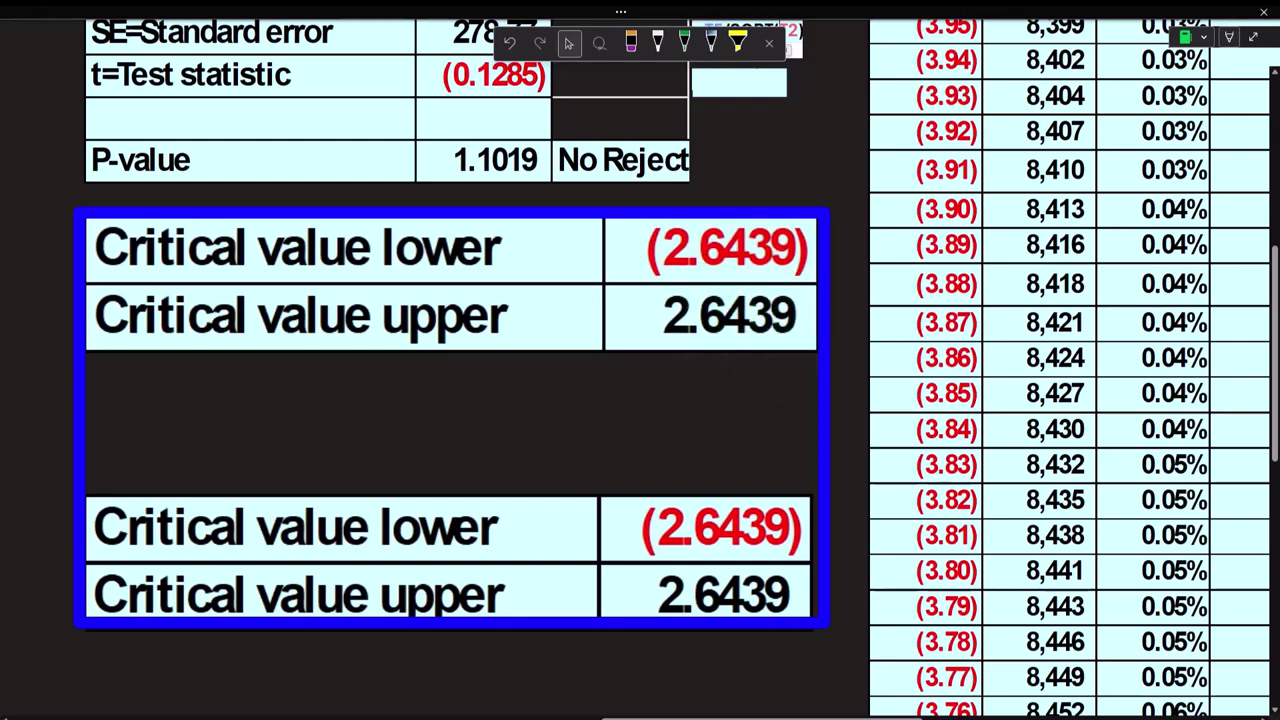
Step: Relate the -2.64<t<2.64 column to the chart's lower tail and uncover the IF(AND) formula above that column
left_click_drag(731, 716, 826, 716)
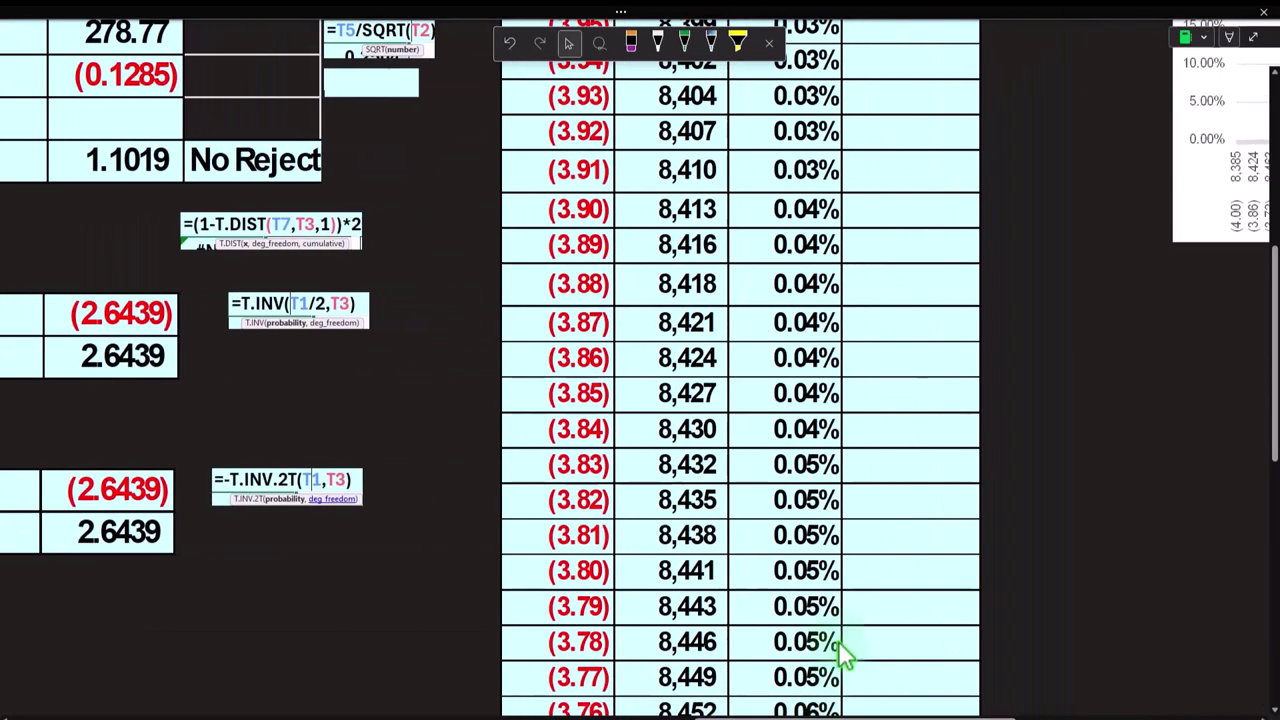
scroll(842, 676, "up", 4)
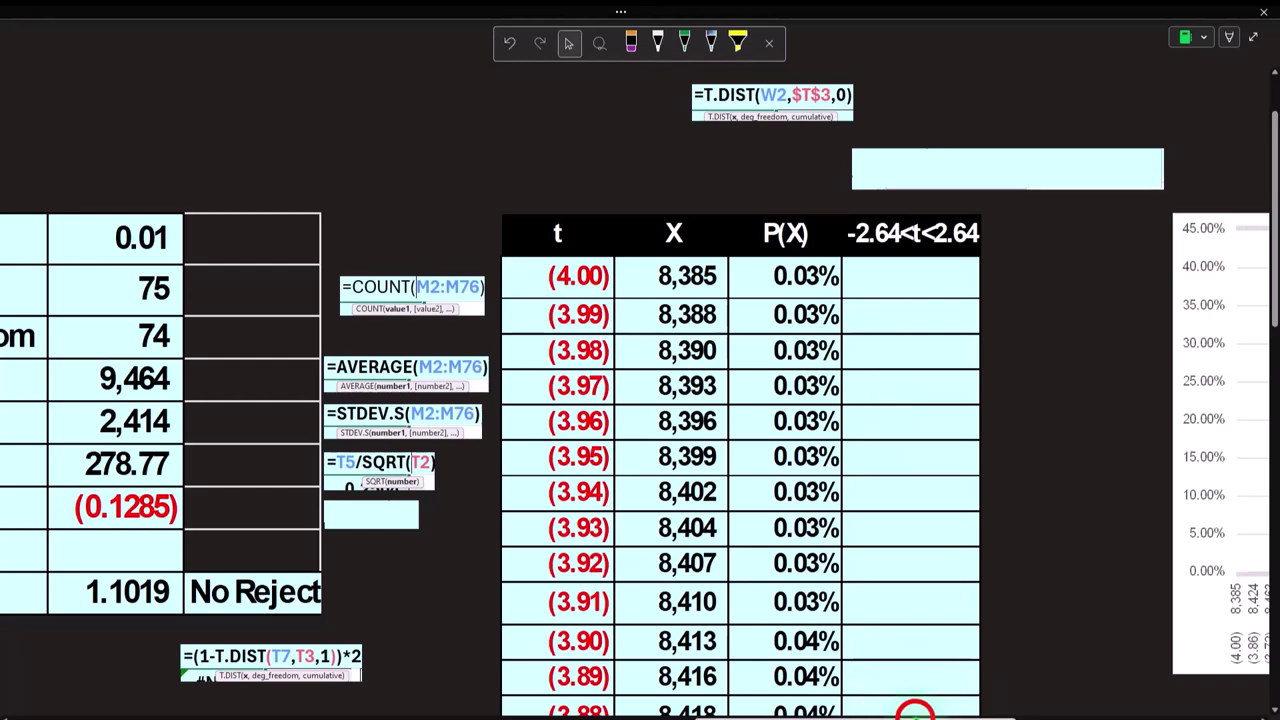
scroll(915, 700, "right", 6)
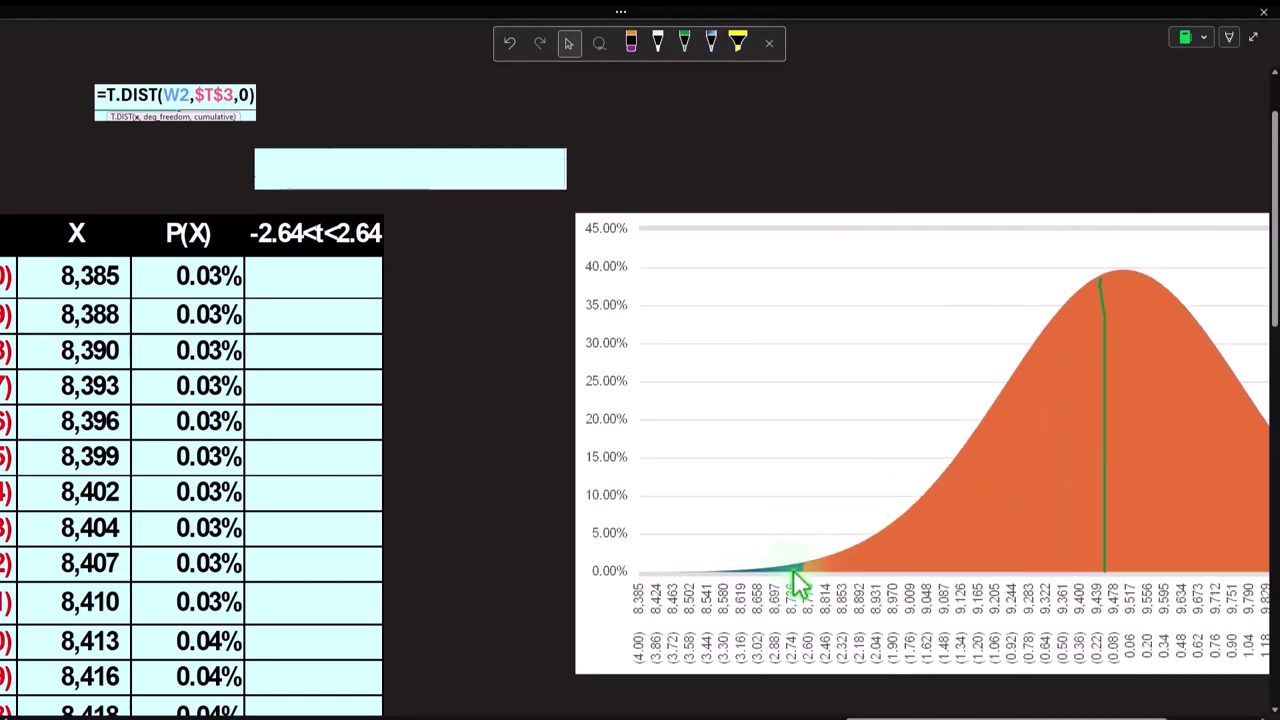
left_click_drag(969, 717, 912, 716)
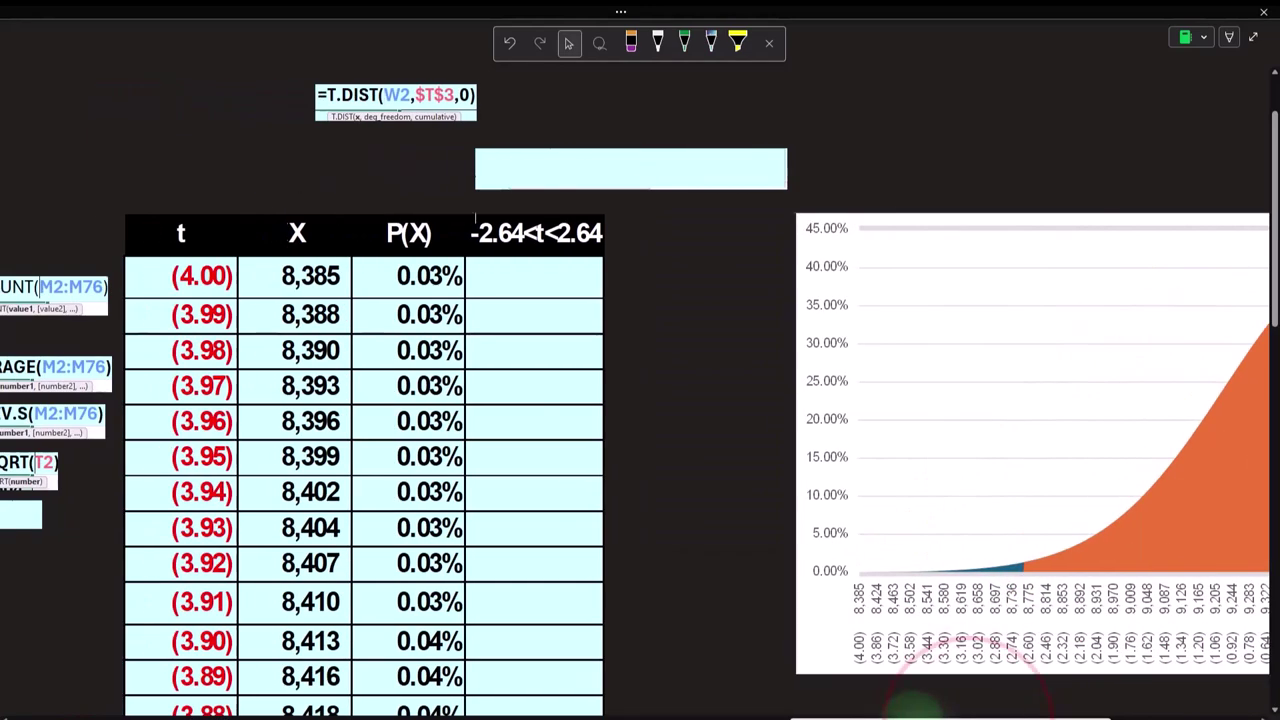
double_click(586, 171)
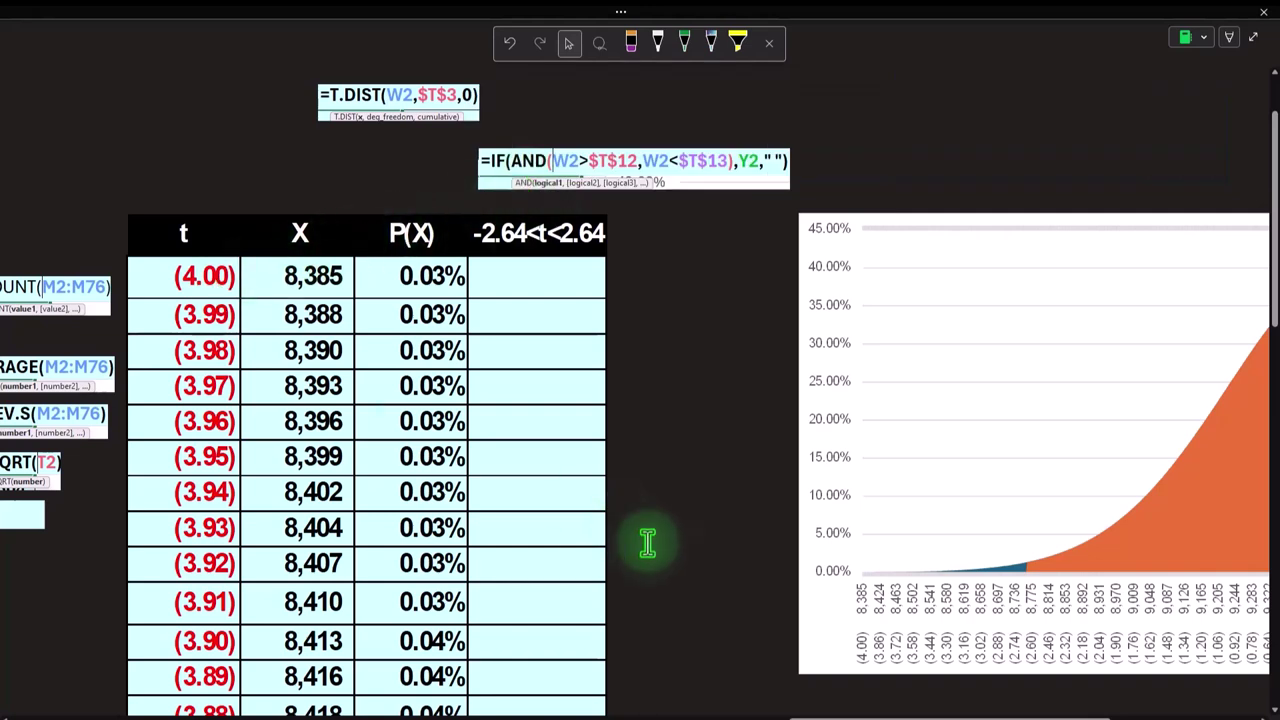
Step: Compare the $T$12 and $T$13 references in the IF(AND) formula with the lower and upper critical values and examine the formula magnified
left_click_drag(831, 717, 670, 717)
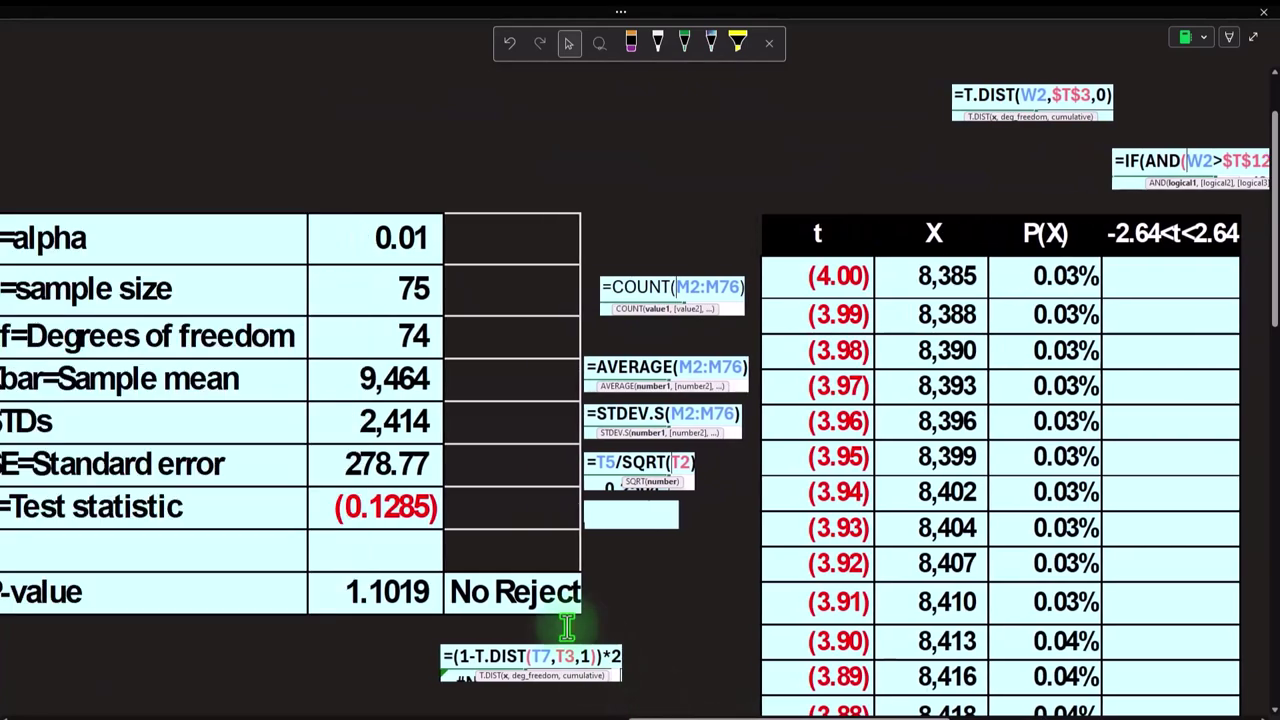
scroll(566, 625, "down", 4)
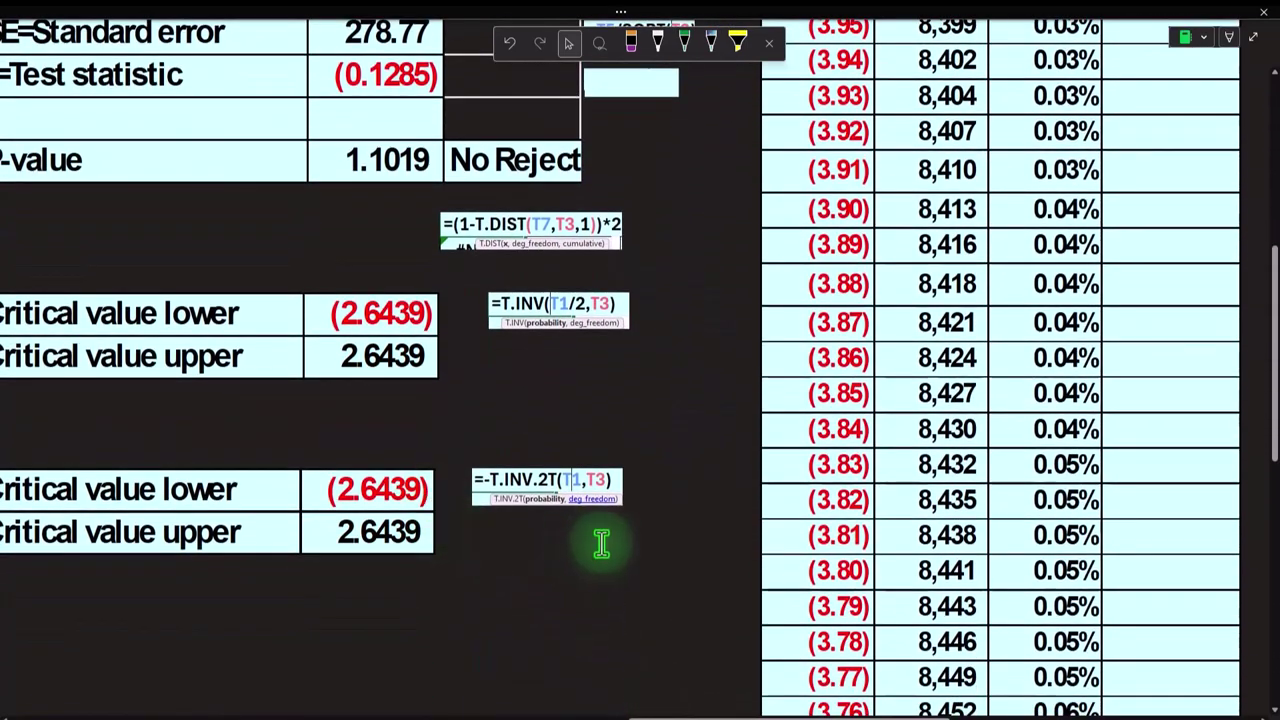
scroll(597, 543, "up", 4)
left_click_drag(899, 717, 944, 717)
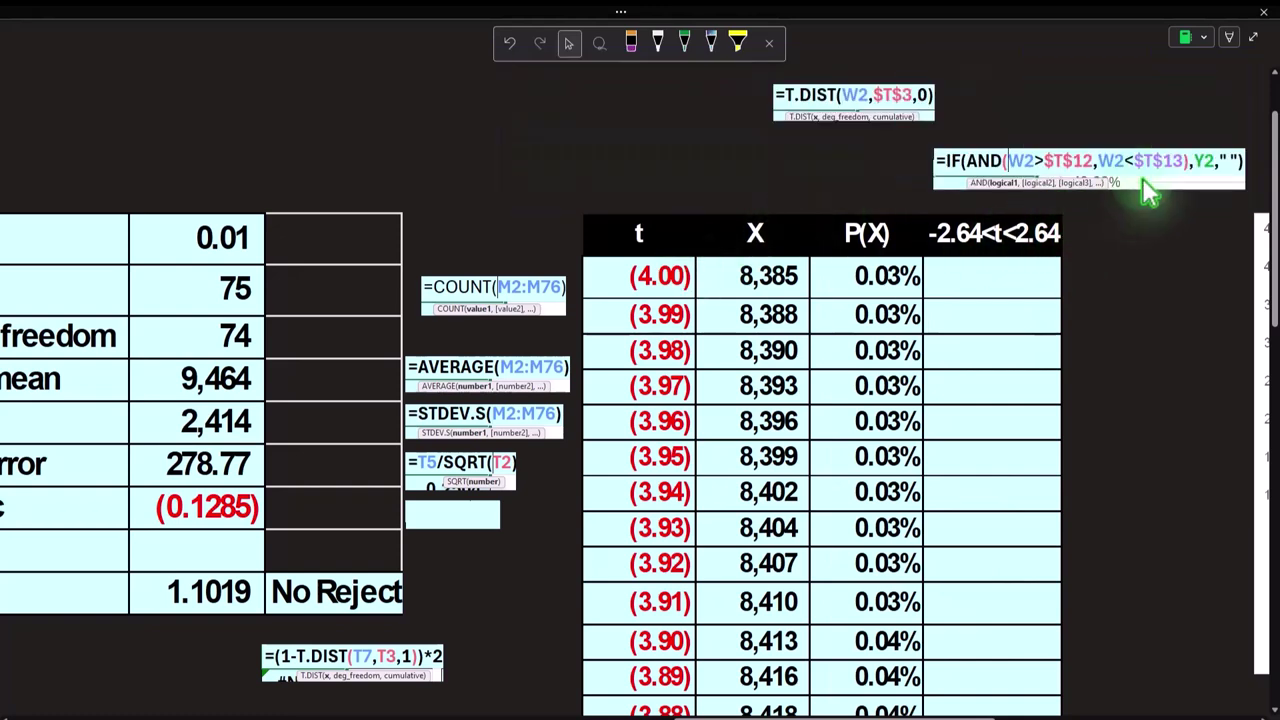
scroll(710, 683, "left", 8)
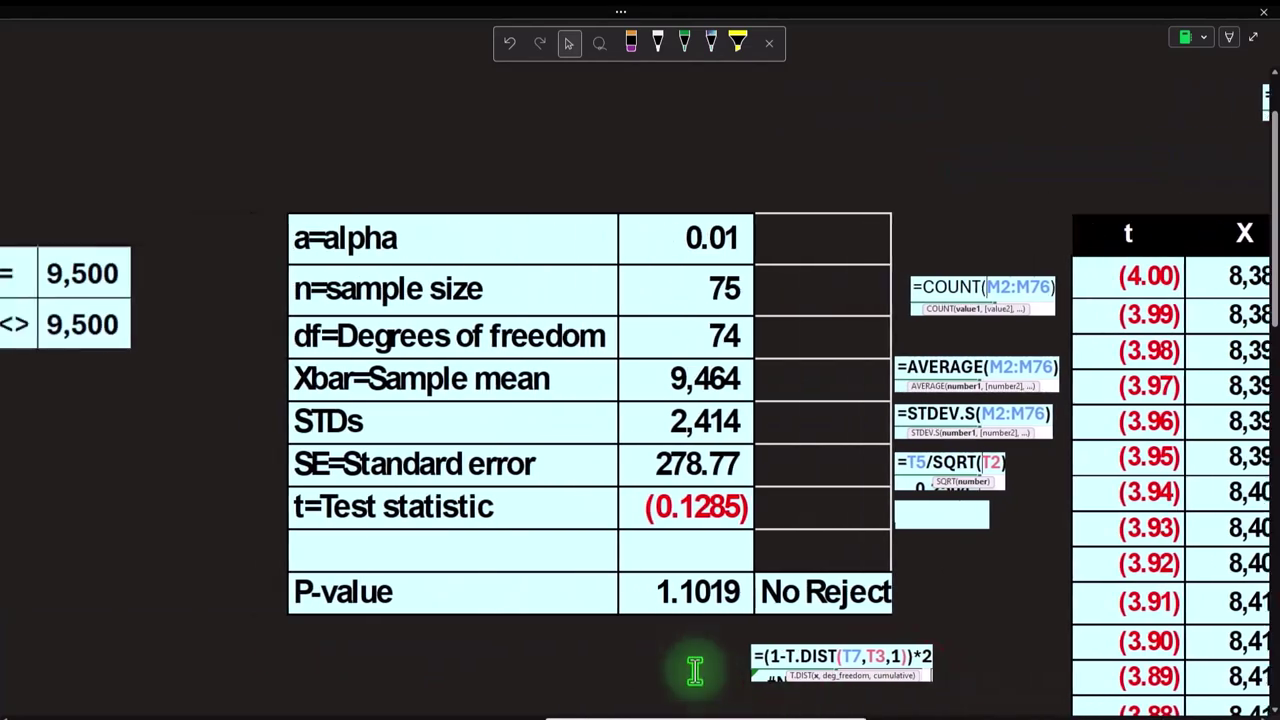
scroll(710, 683, "down", 4)
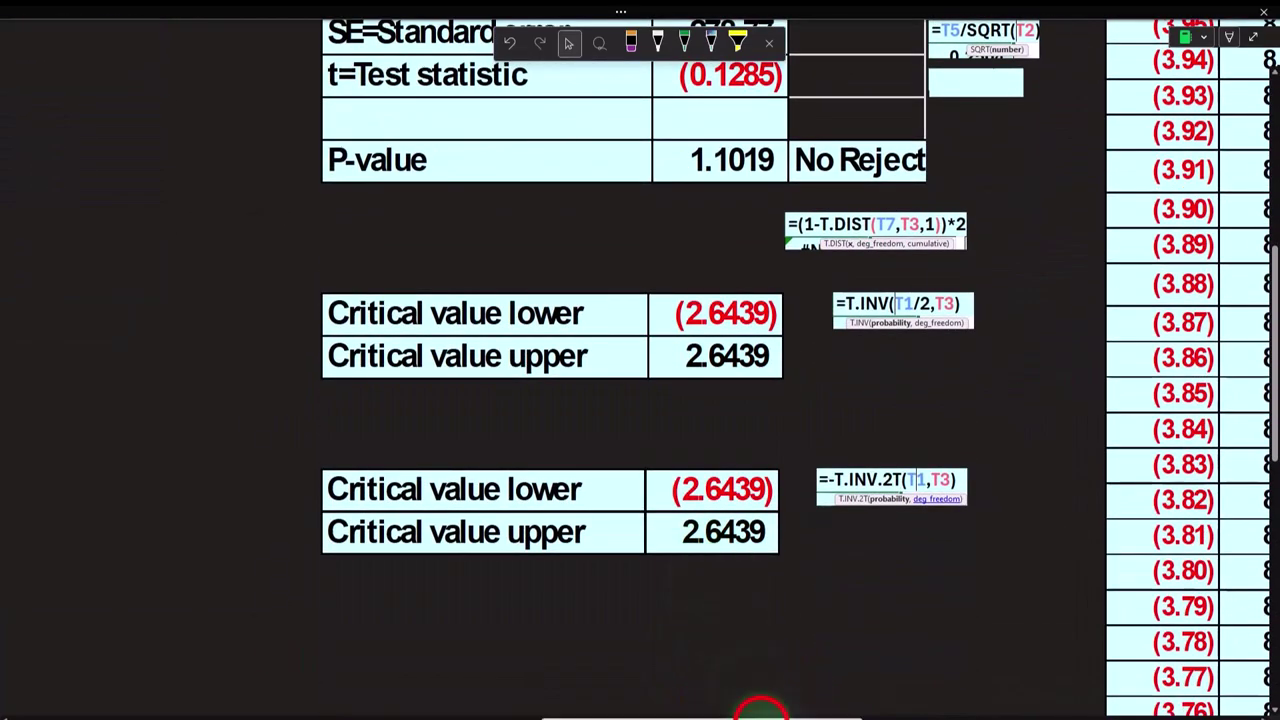
scroll(760, 700, "right", 10)
scroll(920, 690, "up", 5)
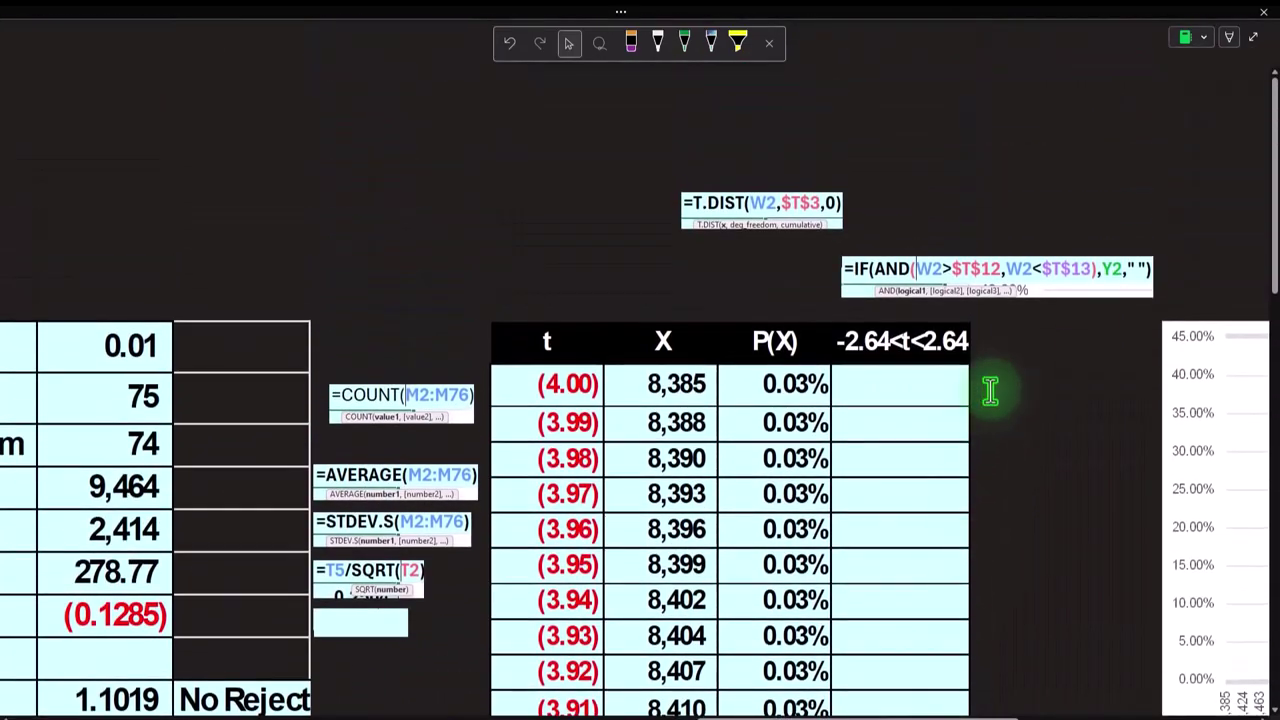
key("super+plus")
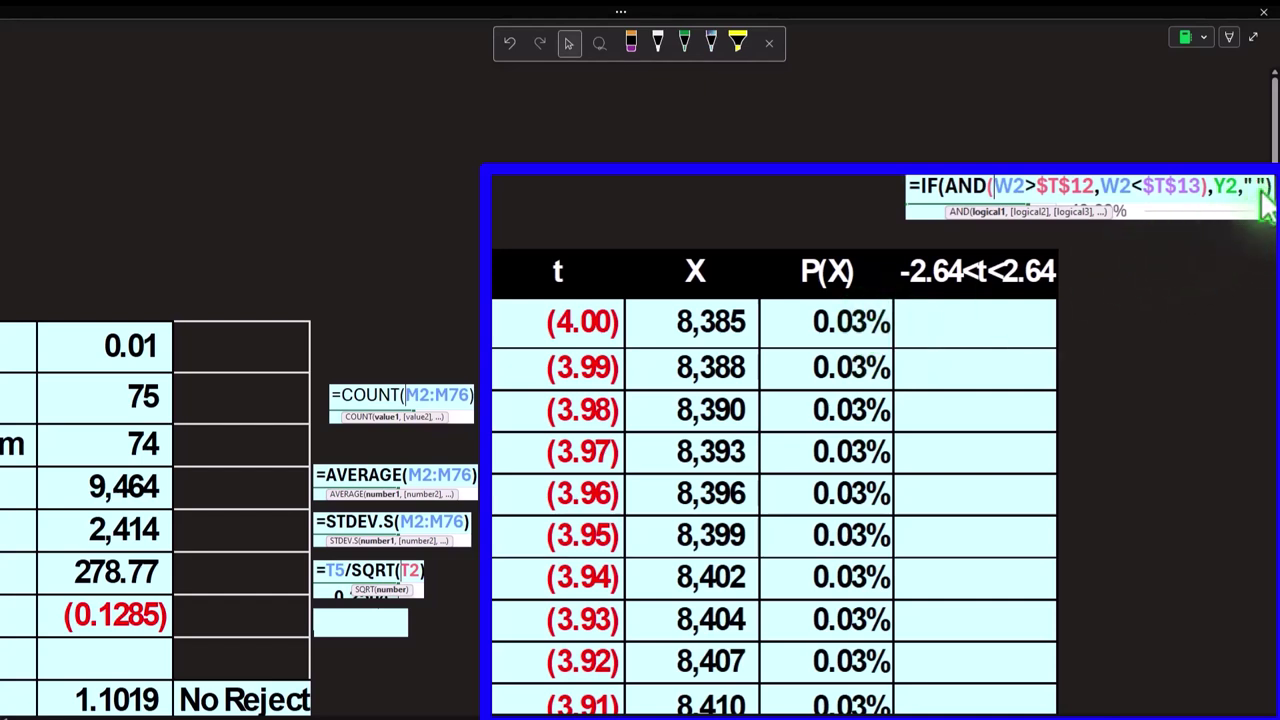
Step: Handwrite green labels beside the bell curve's horizontal axis, X for the upper row of values and Z for the lower row
left_click(982, 716)
left_click_drag(982, 716, 1235, 716)
scroll(870, 400, "down", 2)
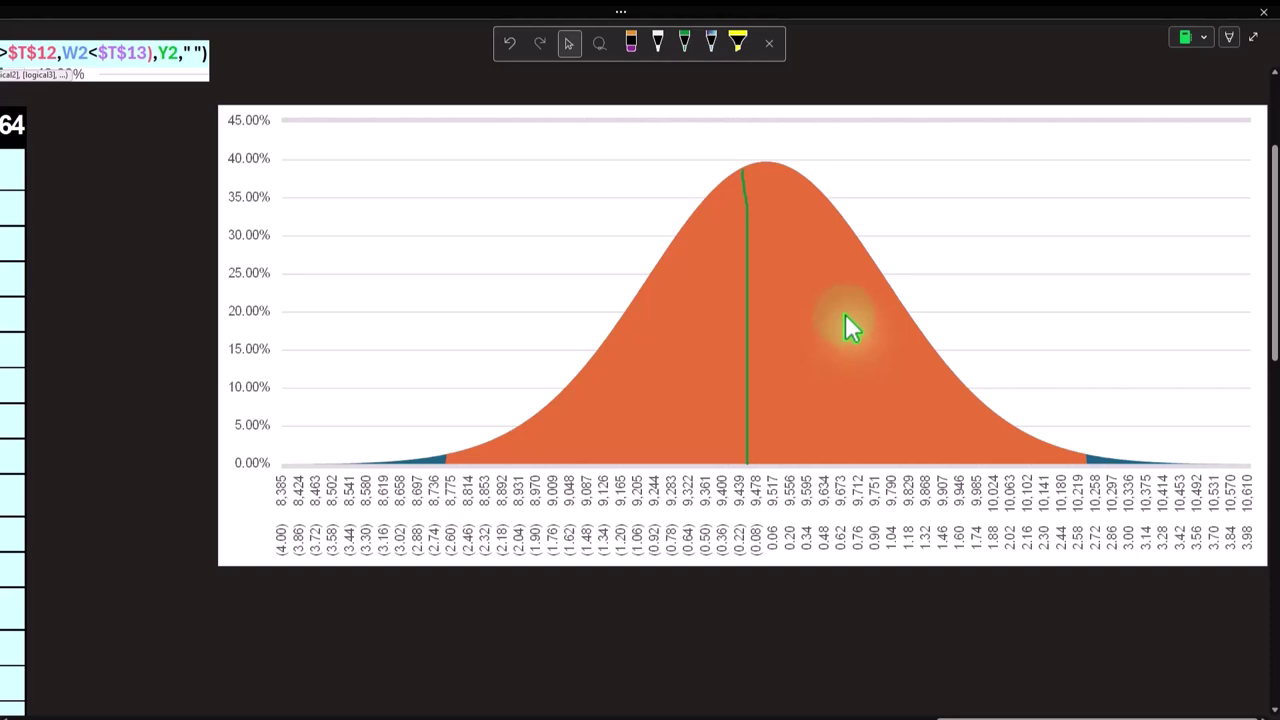
left_click(685, 43)
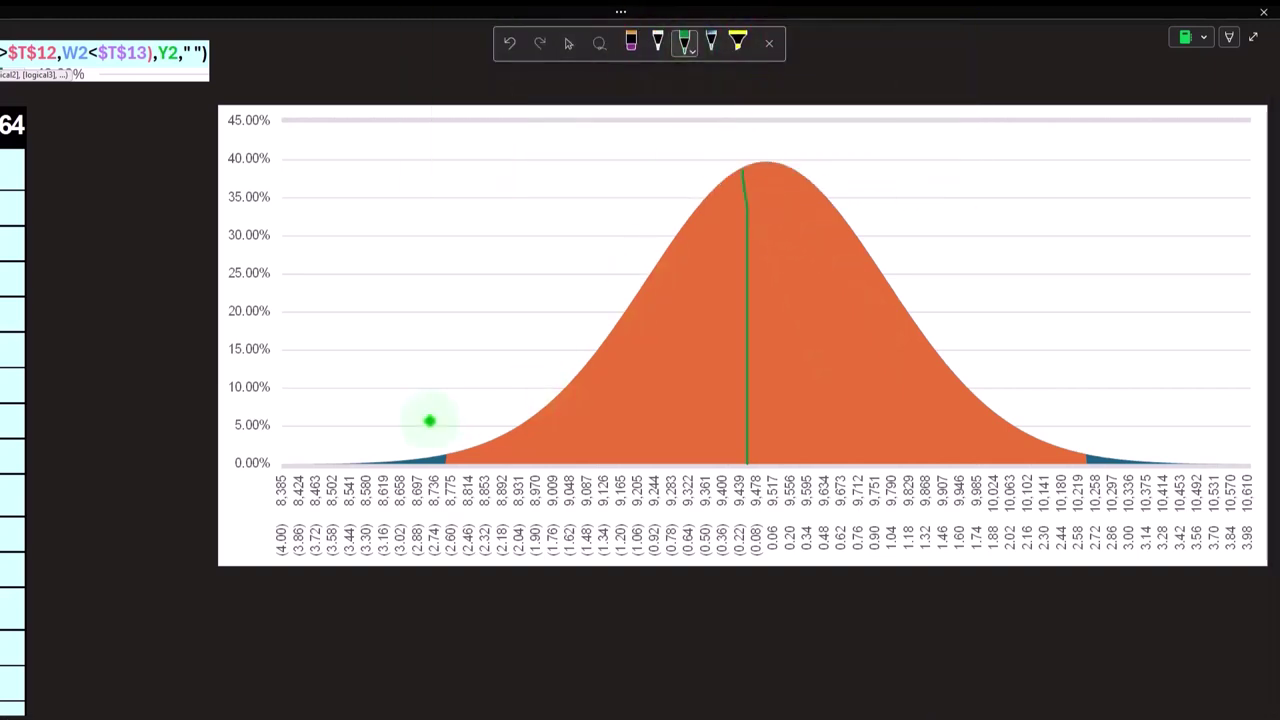
scroll(272, 503, "up", 2)
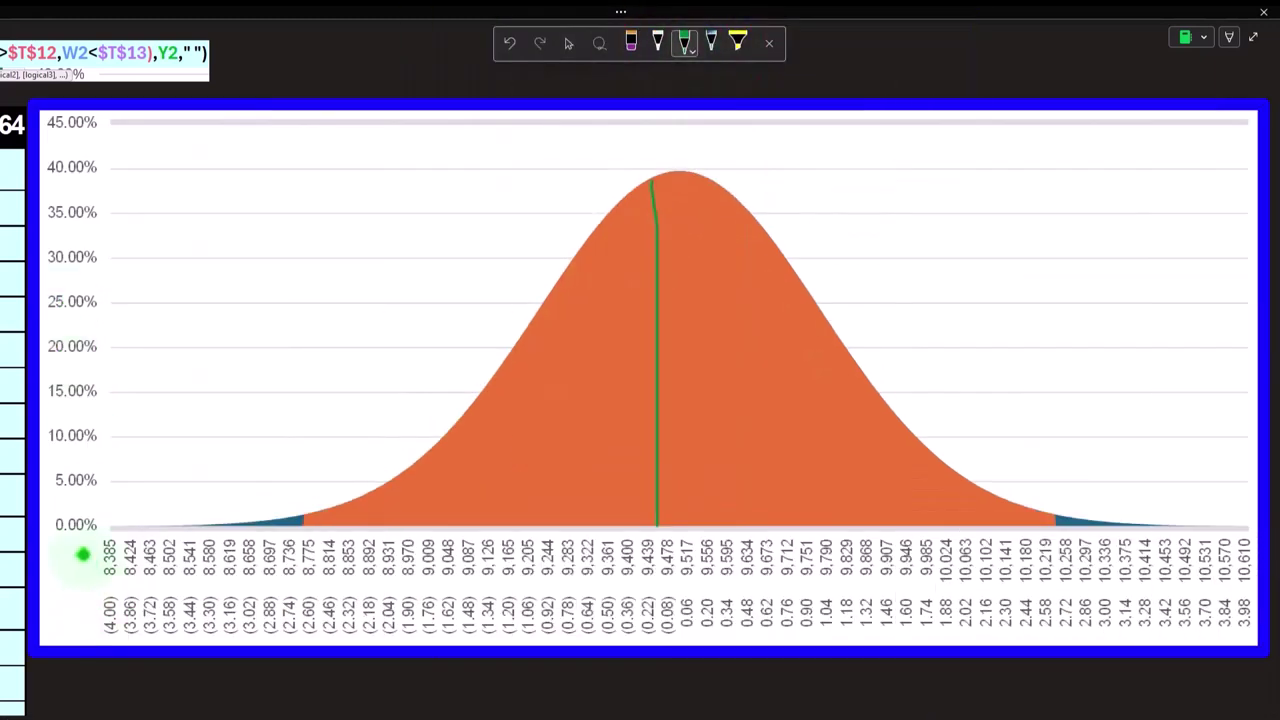
left_click_drag(74, 549, 89, 563)
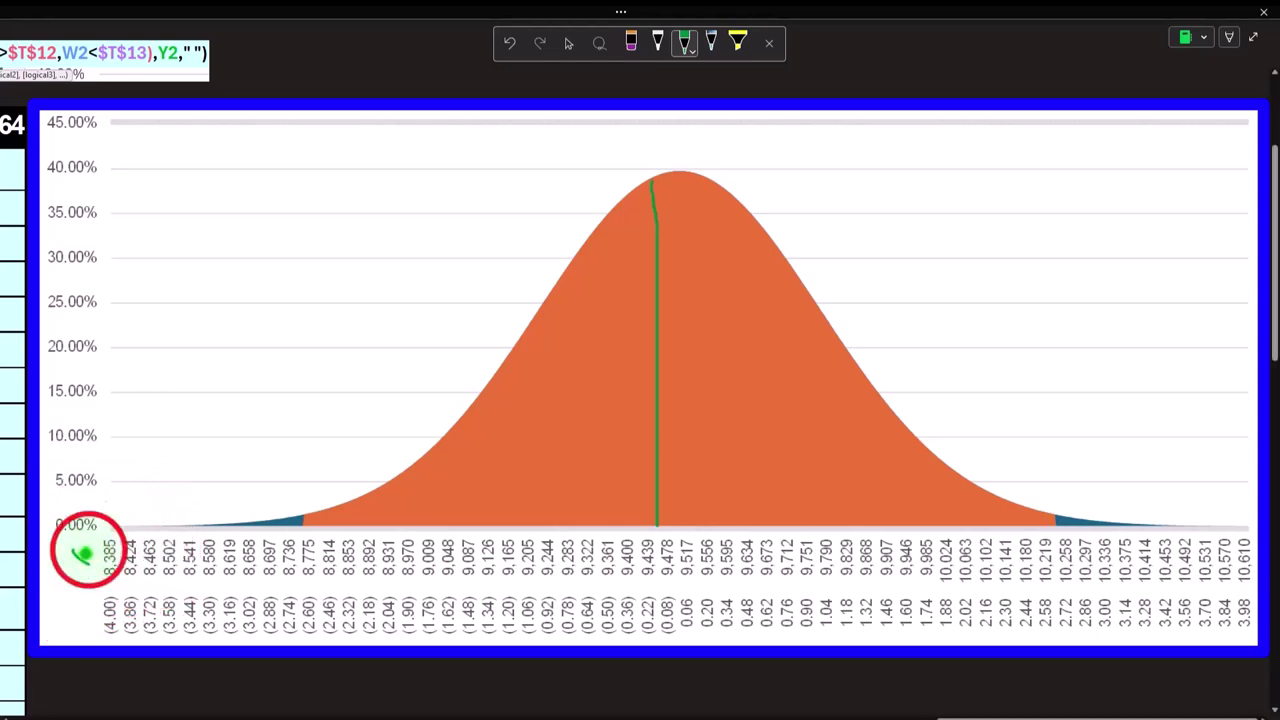
left_click_drag(71, 606, 82, 609)
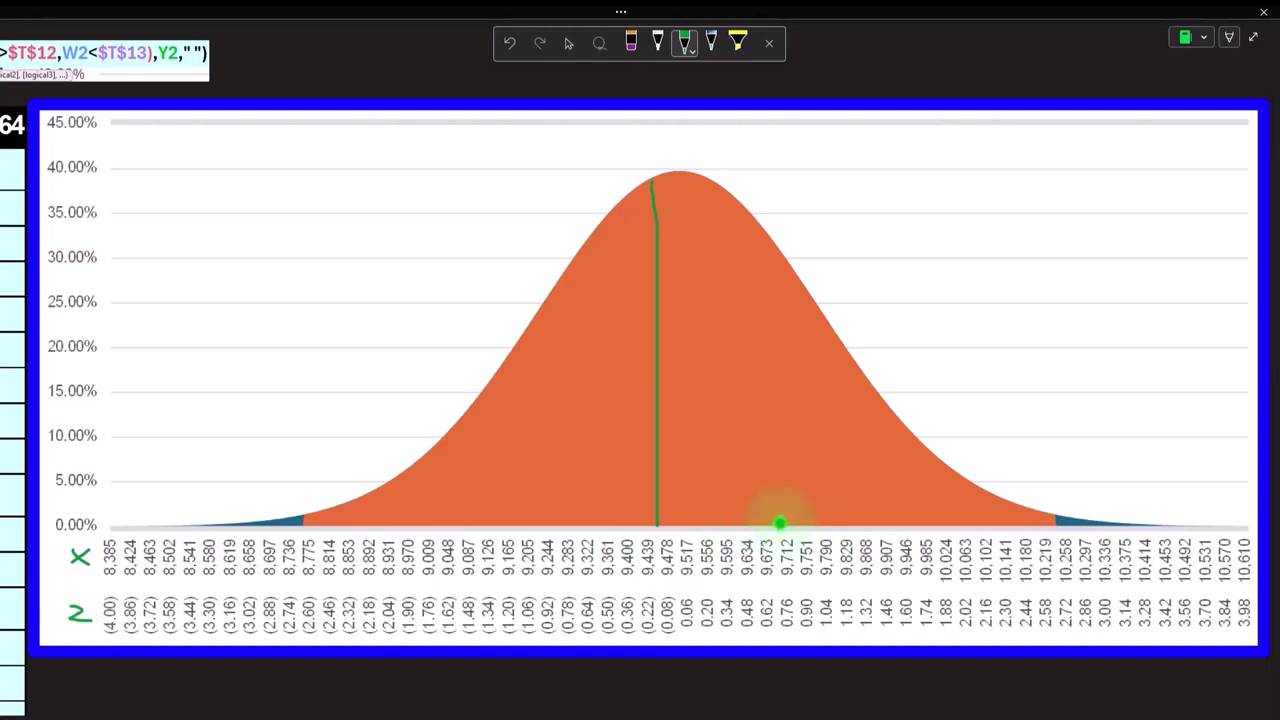
Step: Review the hypotheses, the alpha level and the critical values, and relate them to the blue tails of the bell curve
left_click(948, 717)
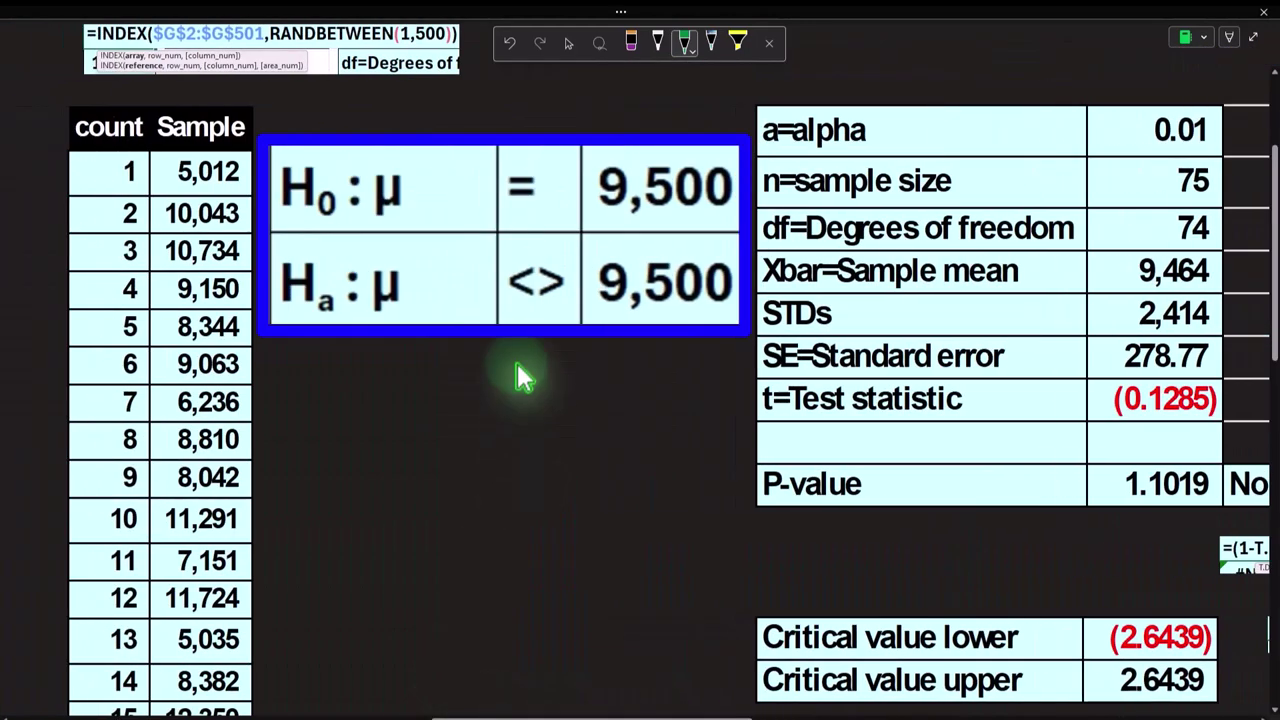
left_click(534, 686)
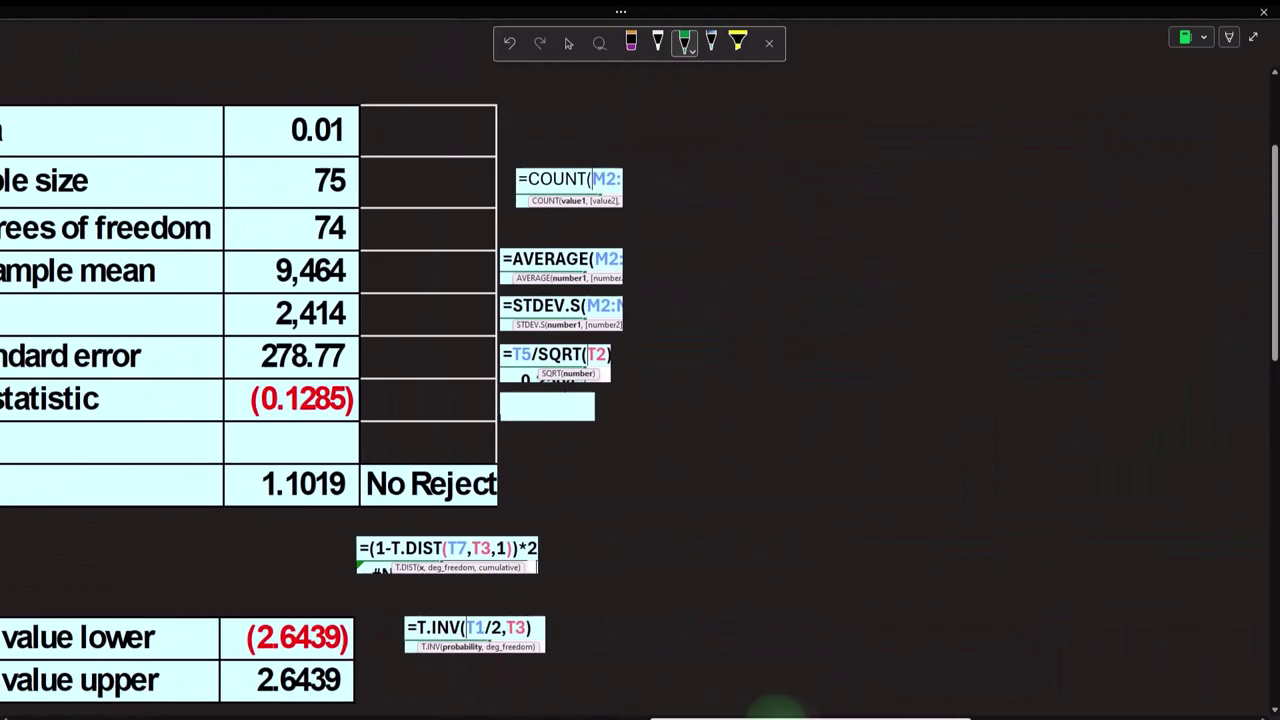
left_click_drag(777, 717, 1003, 717)
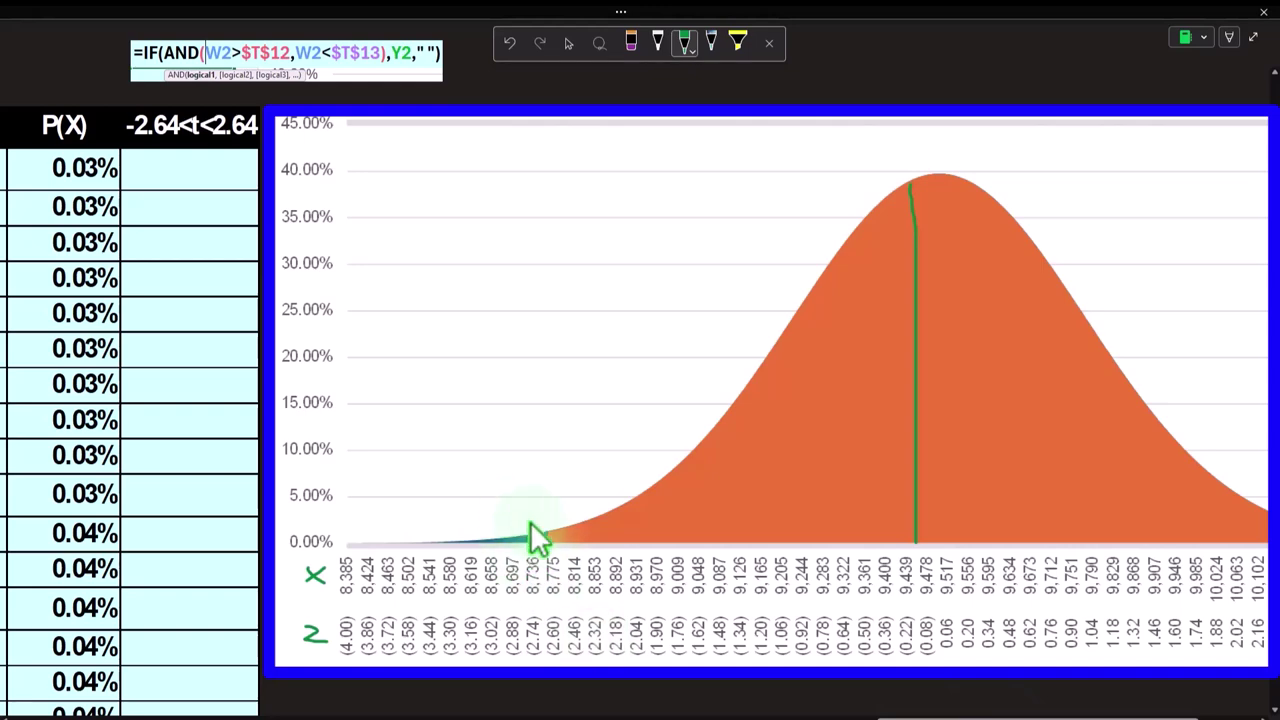
left_click(926, 716)
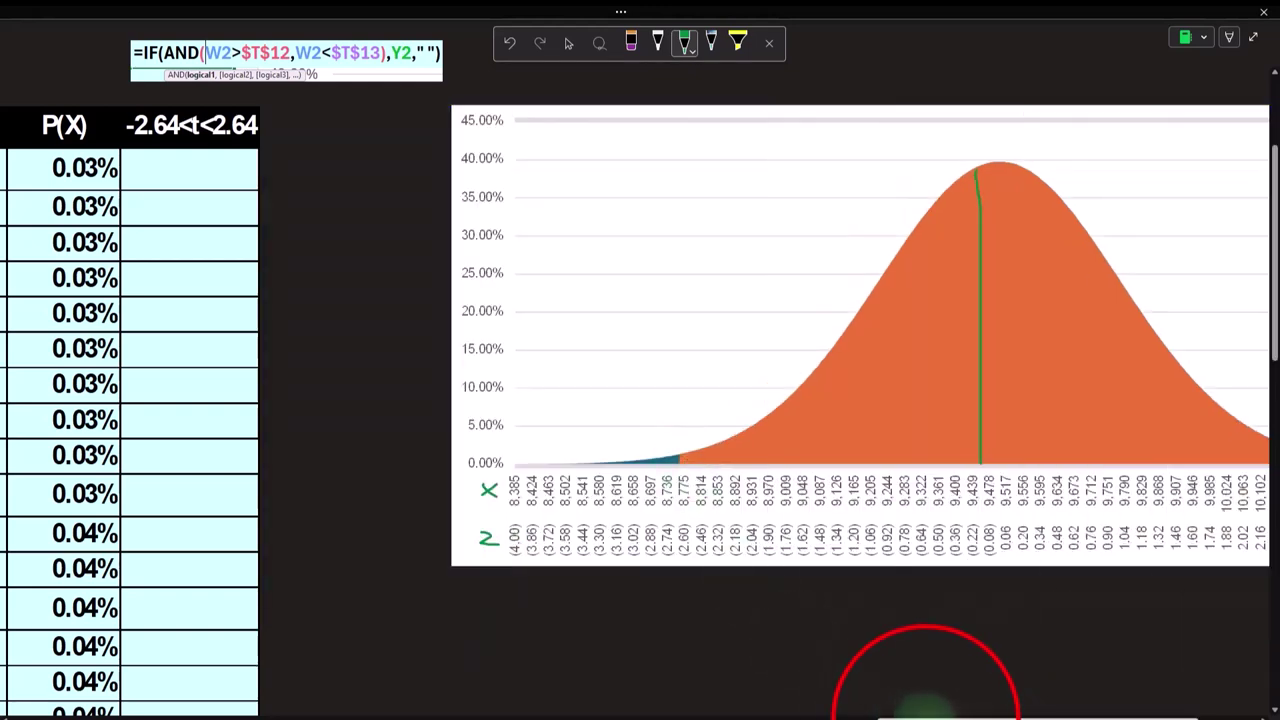
left_click_drag(928, 694, 603, 700)
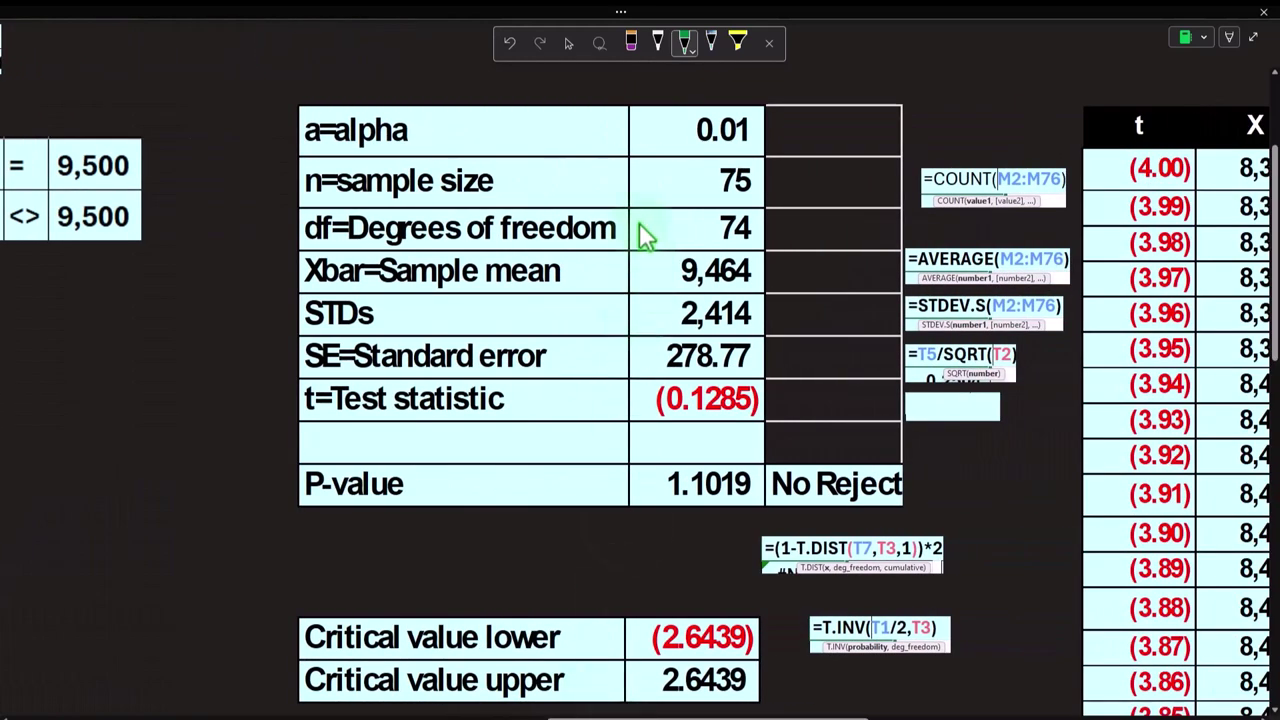
left_click(608, 103)
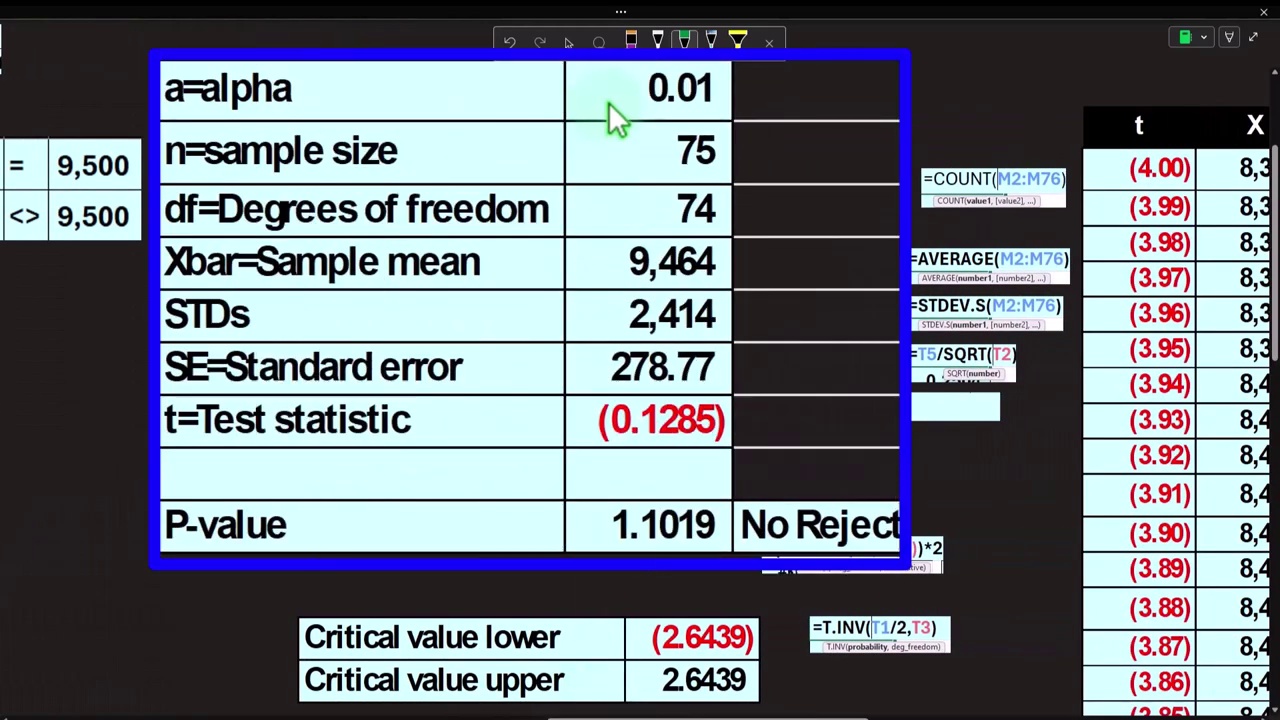
scroll(797, 640, "down", 2)
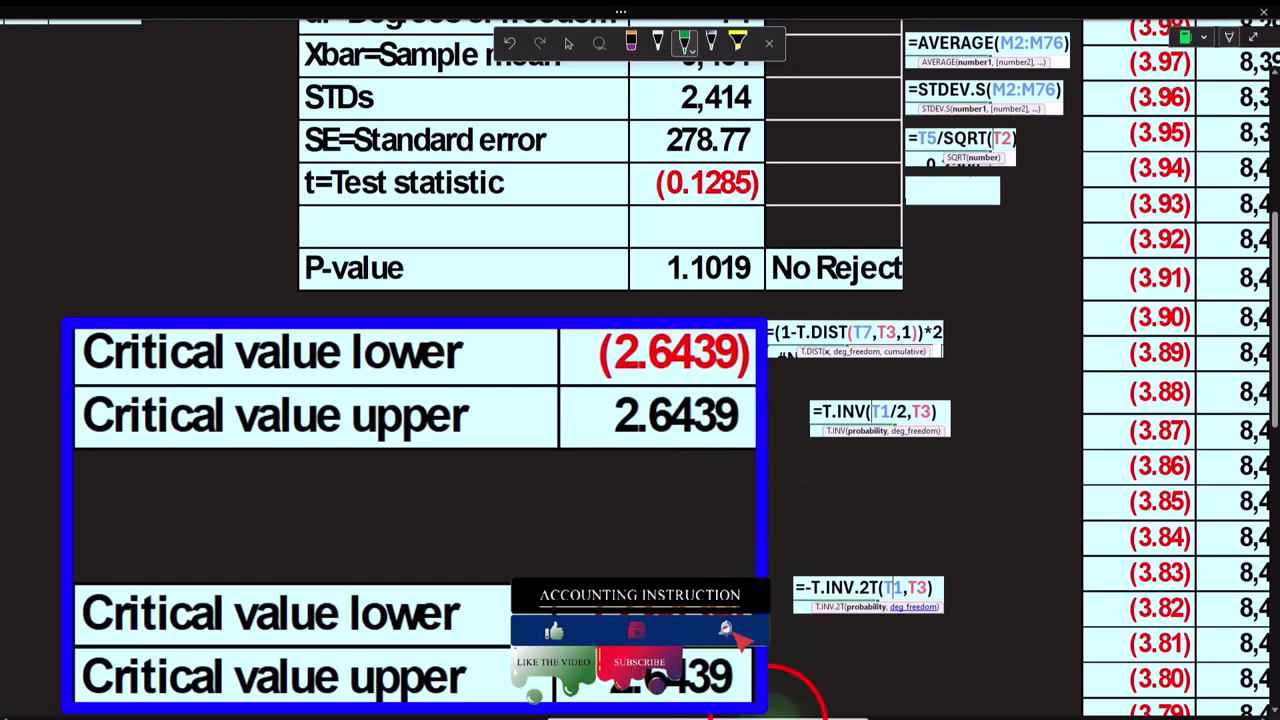
left_click_drag(790, 717, 980, 716)
scroll(980, 712, "right", 5)
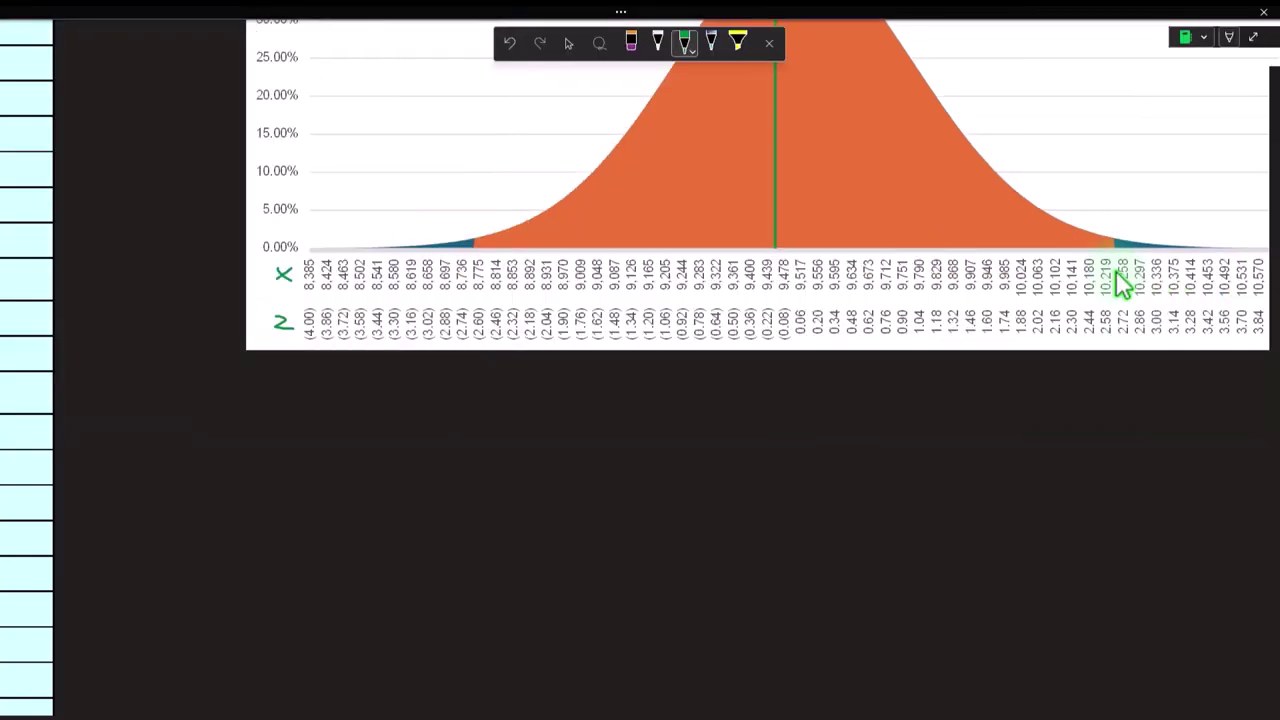
scroll(1121, 286, "up", 2)
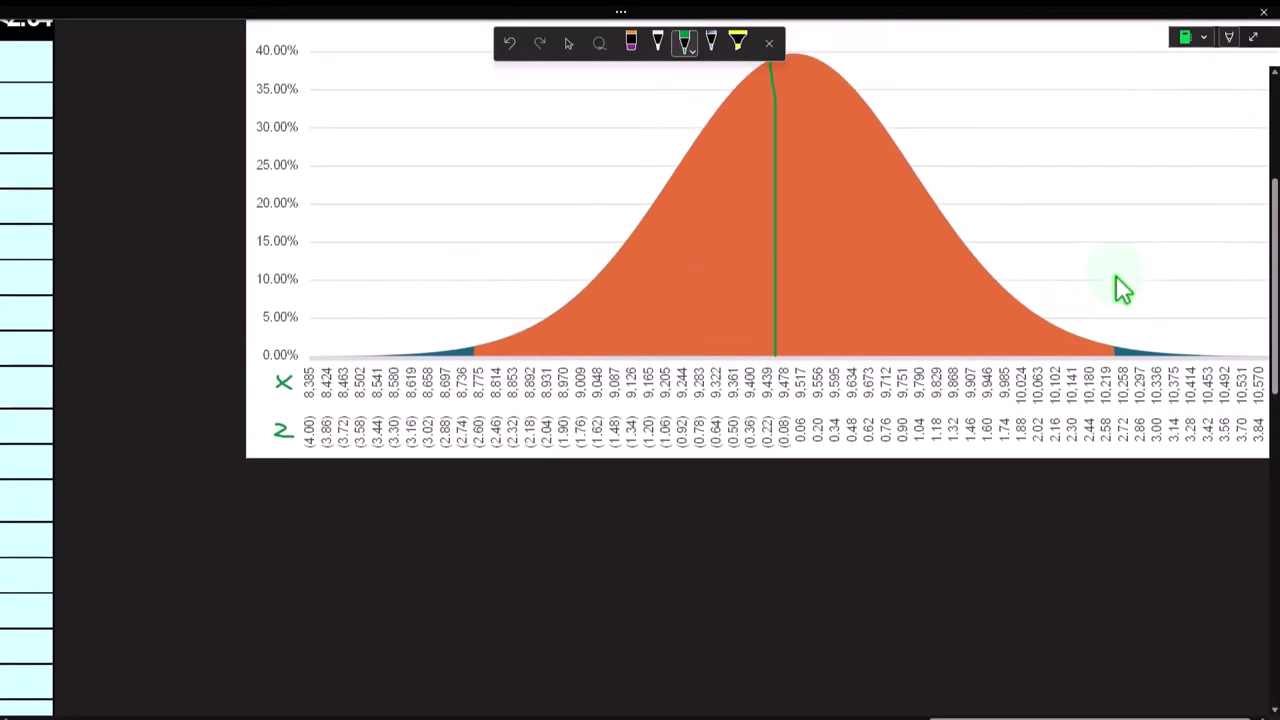
Step: Compare the sample mean with the population mean and the hypothesized mean, and relate them to the green line on the bell curve
left_click_drag(1006, 718, 663, 718)
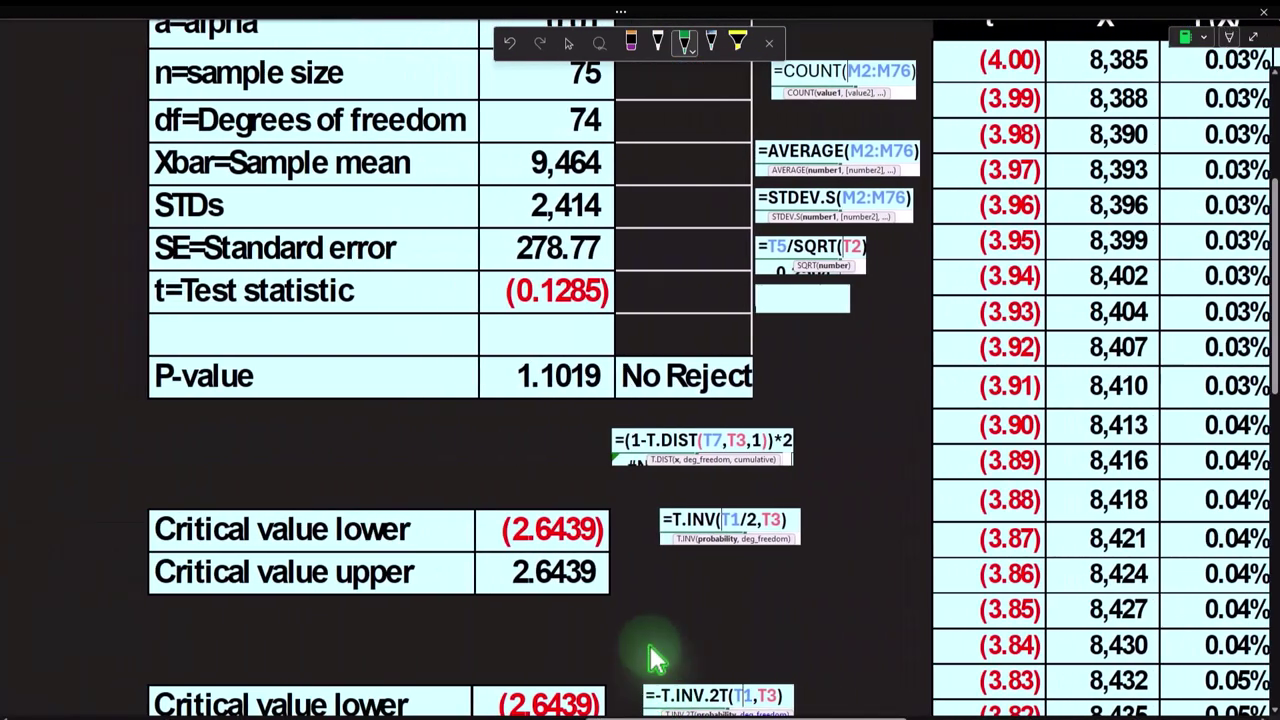
scroll(656, 600, "up", 2)
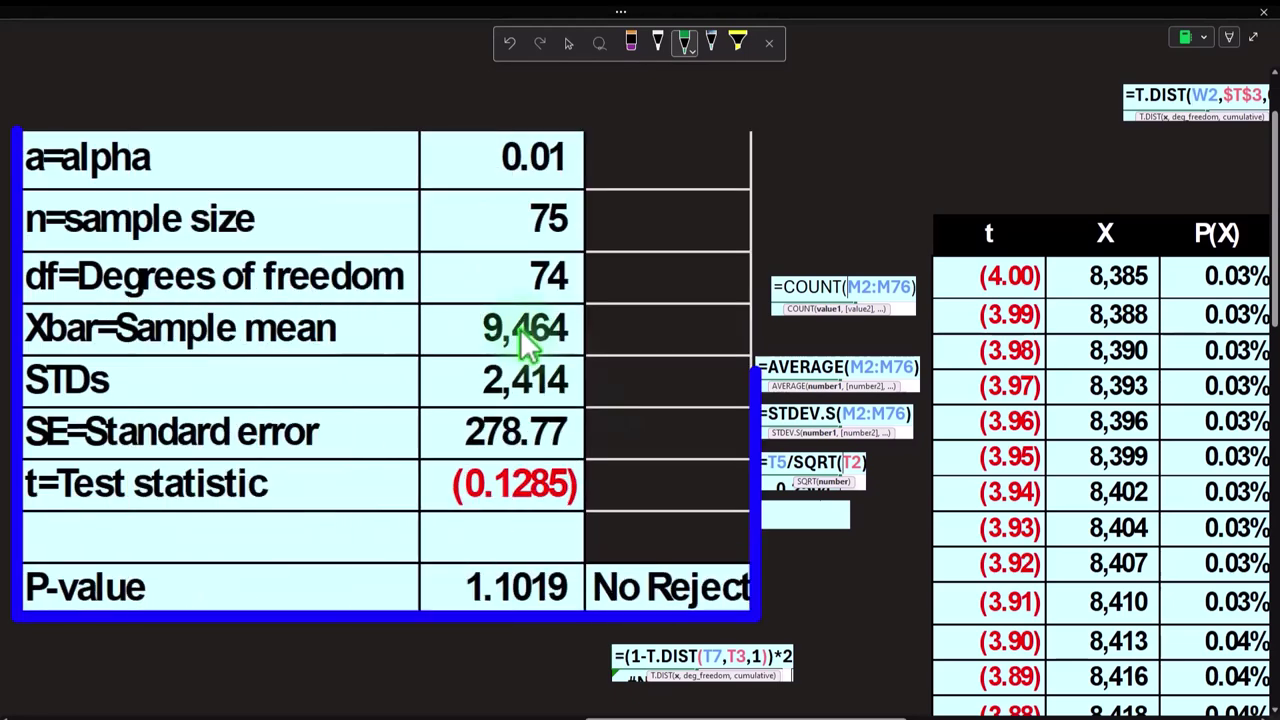
left_click_drag(680, 716, 328, 692)
scroll(364, 650, "down", 3)
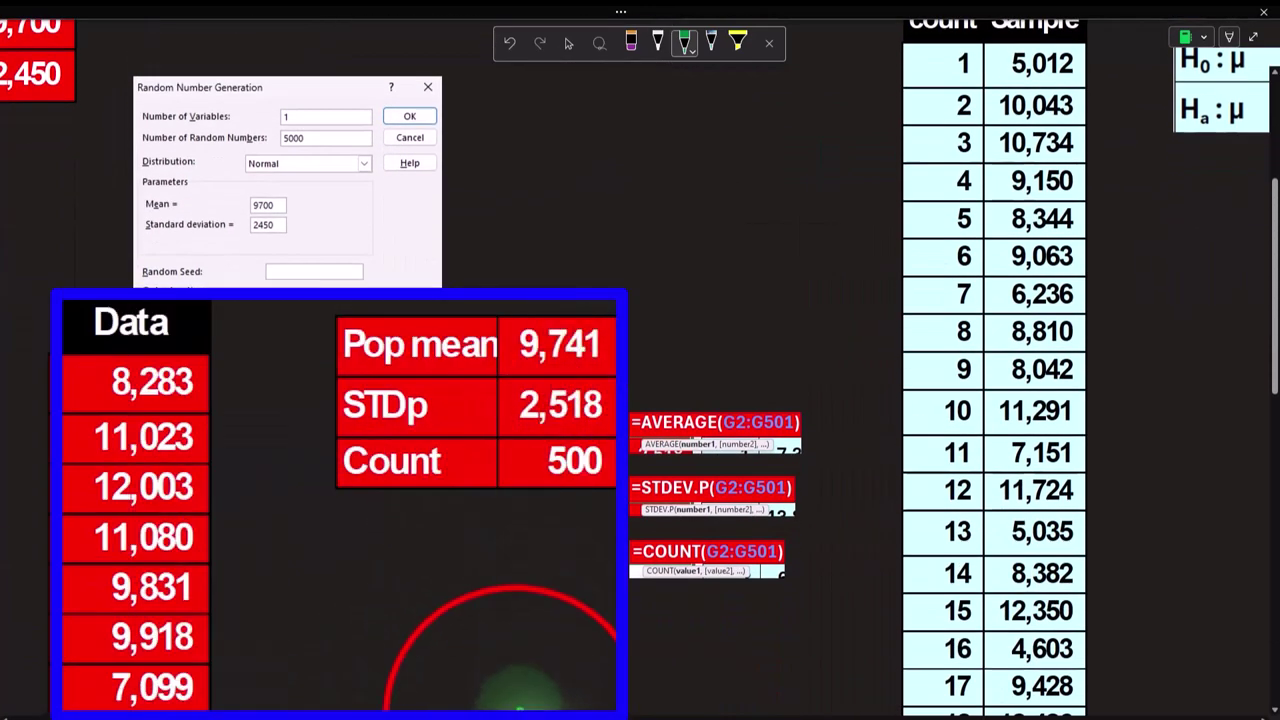
left_click_drag(506, 714, 862, 716)
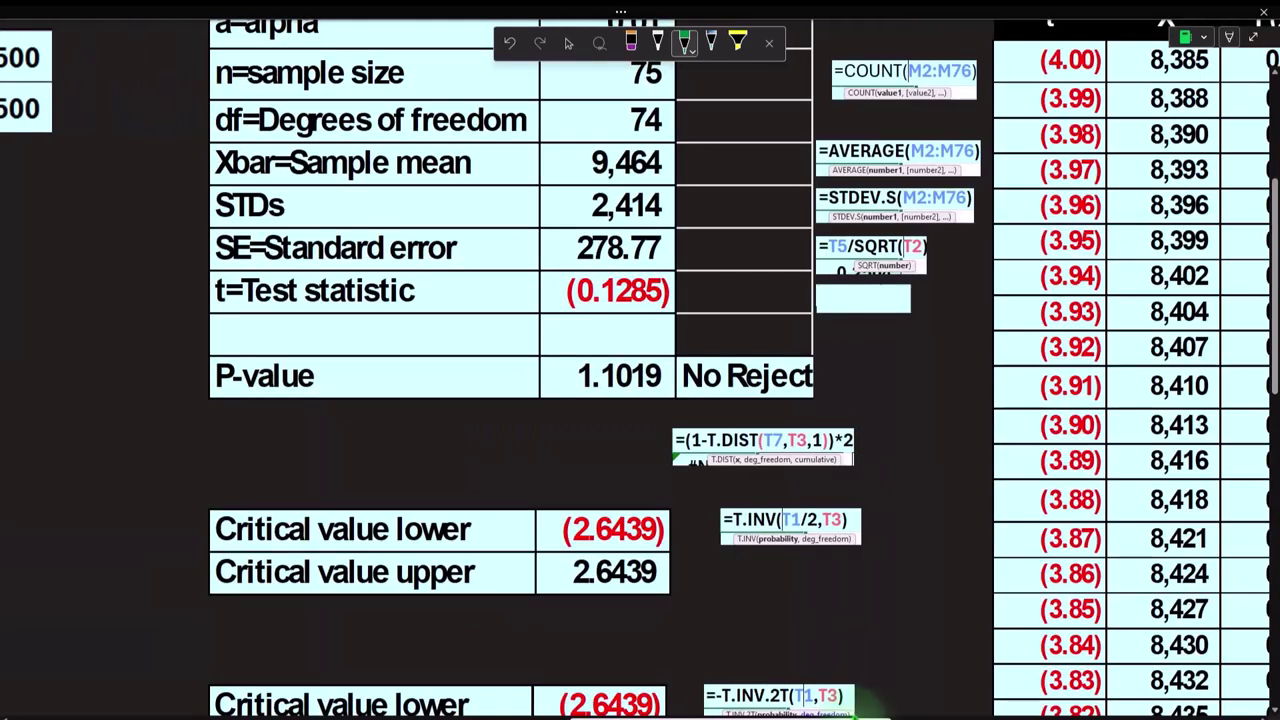
scroll(771, 629, "up", 2)
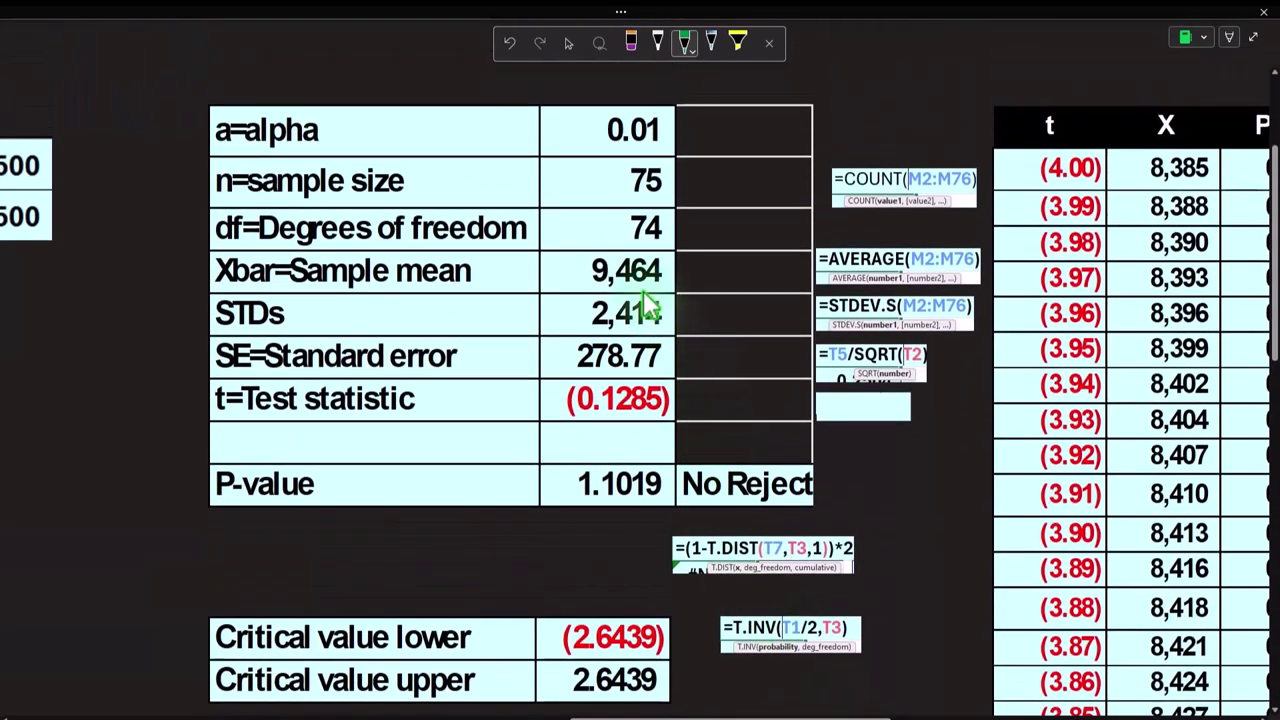
left_click_drag(700, 710, 520, 710)
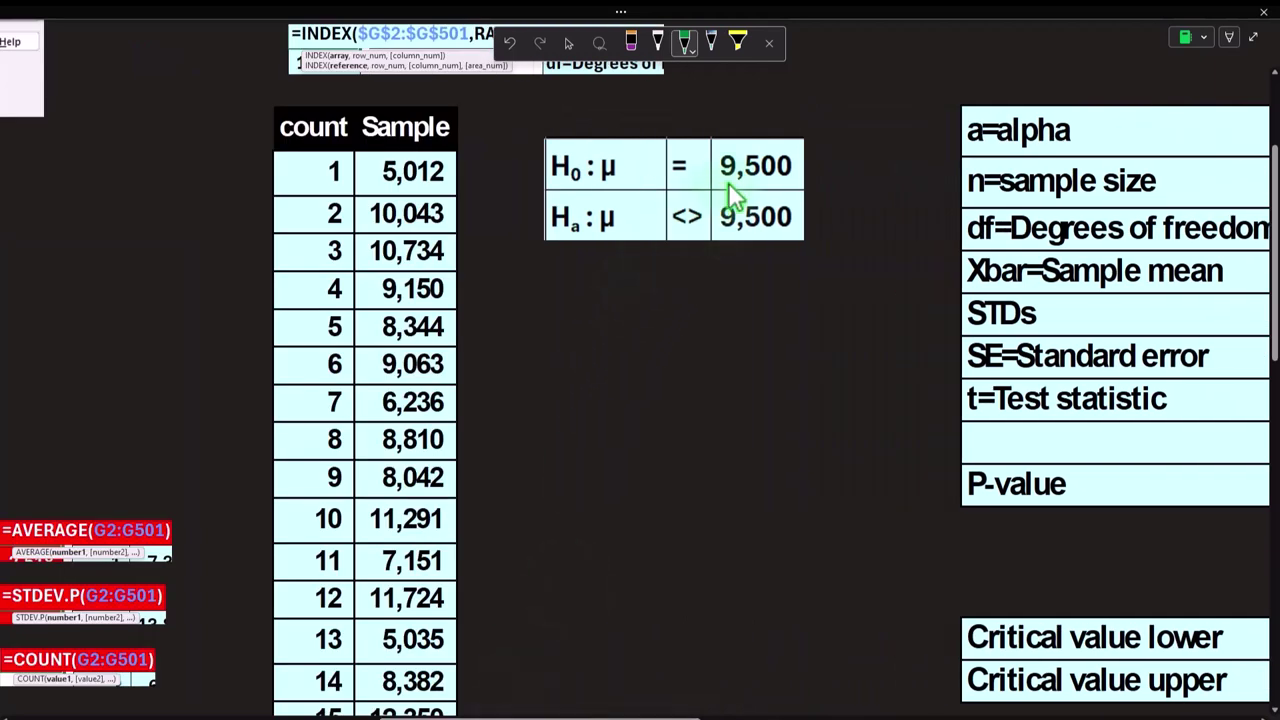
left_click_drag(677, 717, 812, 714)
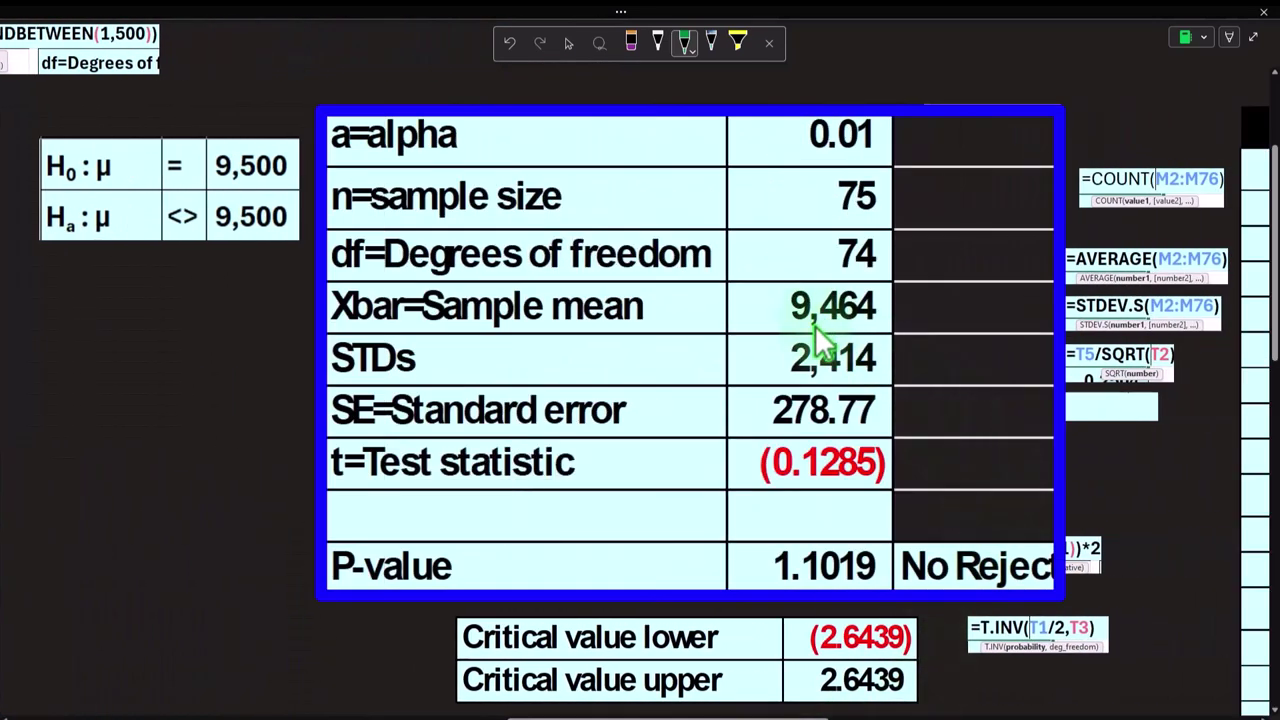
left_click_drag(786, 716, 1184, 716)
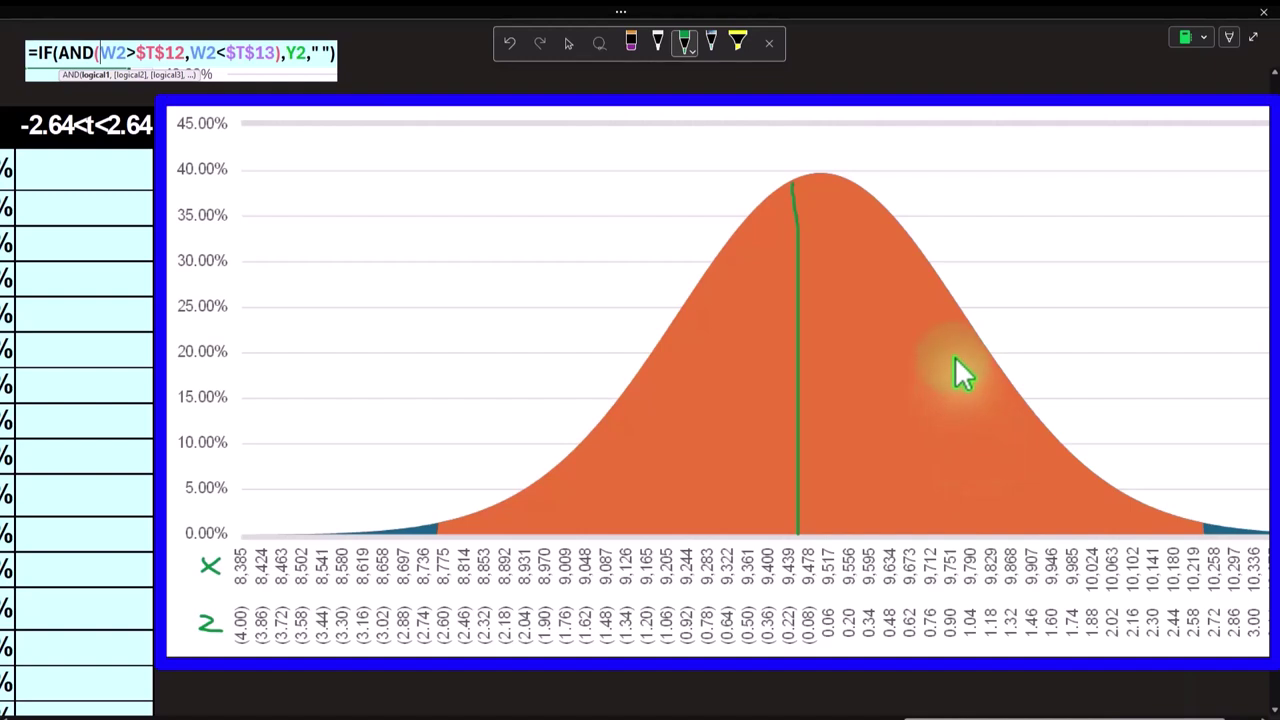
left_click_drag(943, 712, 981, 712)
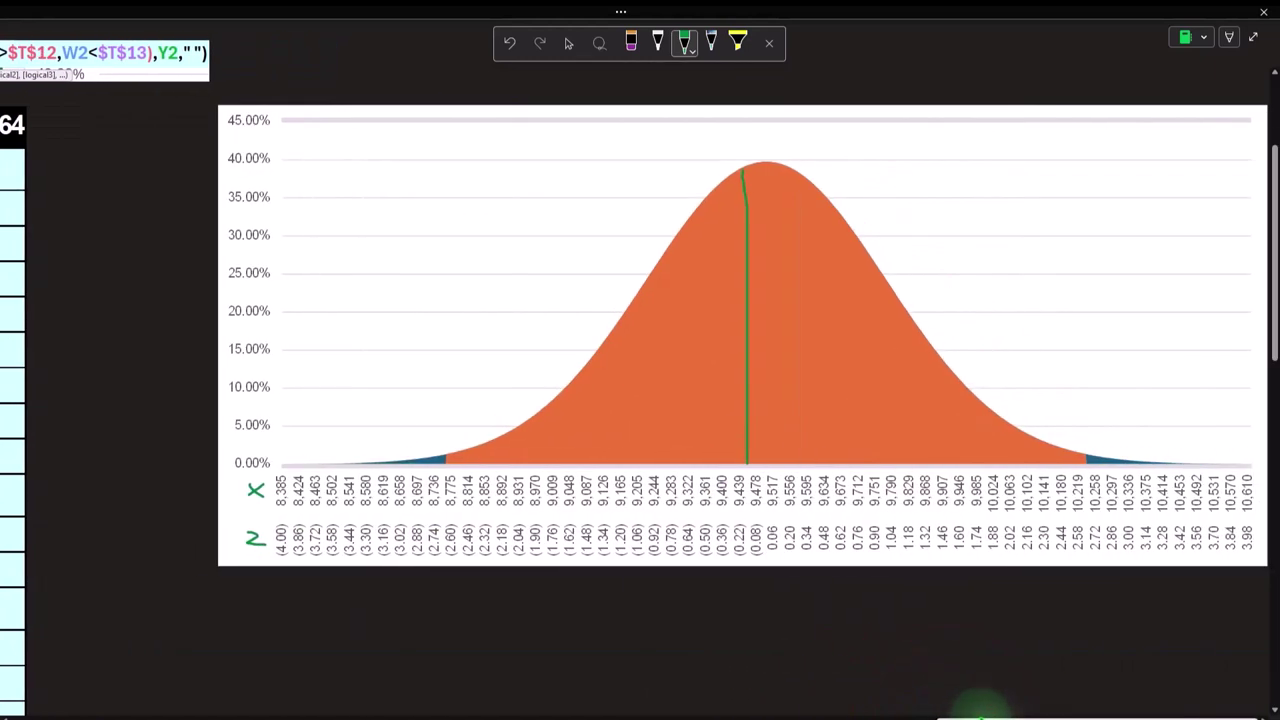